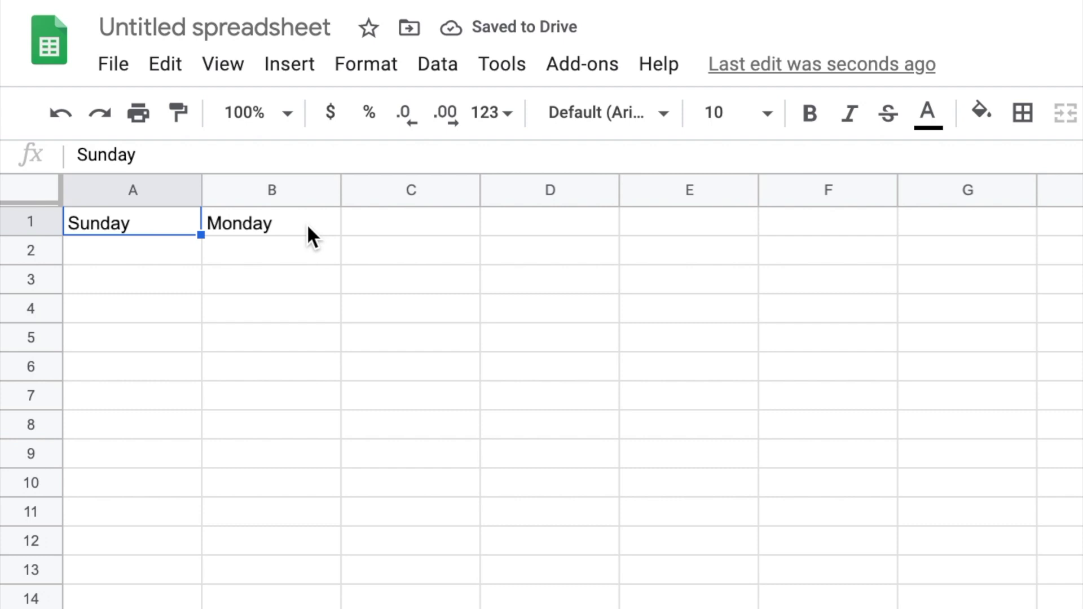
- Extend the Sunday and Monday headings across row 1 through Saturday in column G, and insert one row above them
shift+click(307, 223)
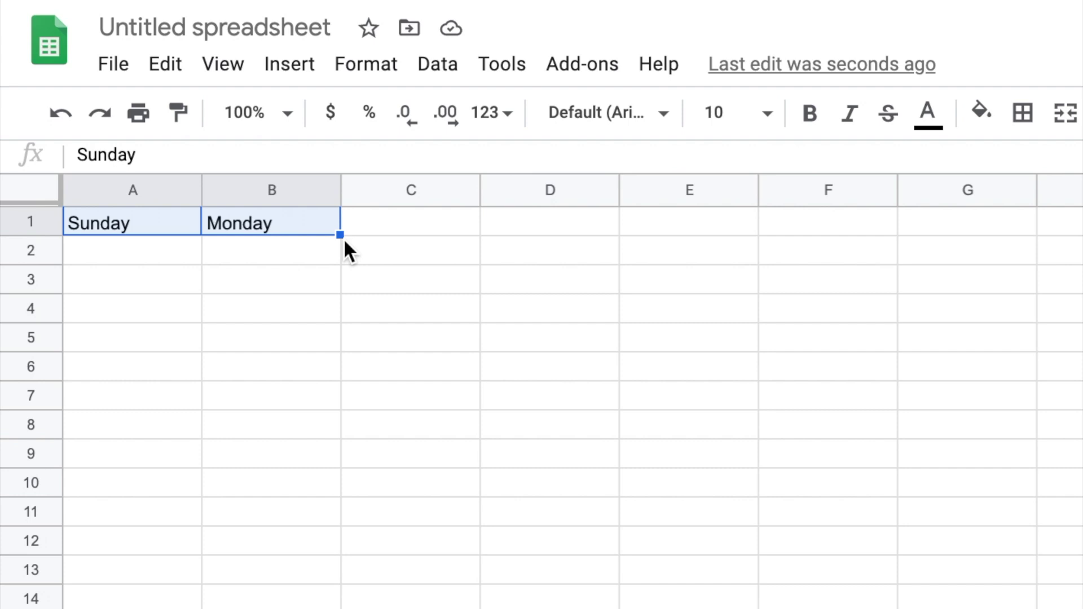
drag(339, 236, 991, 236)
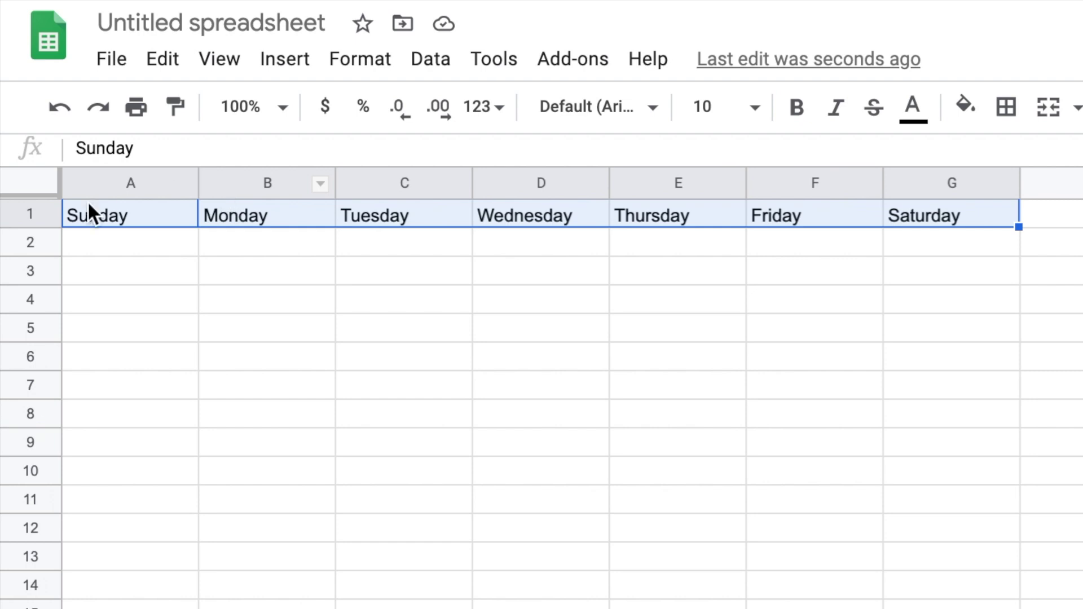
click(29, 213)
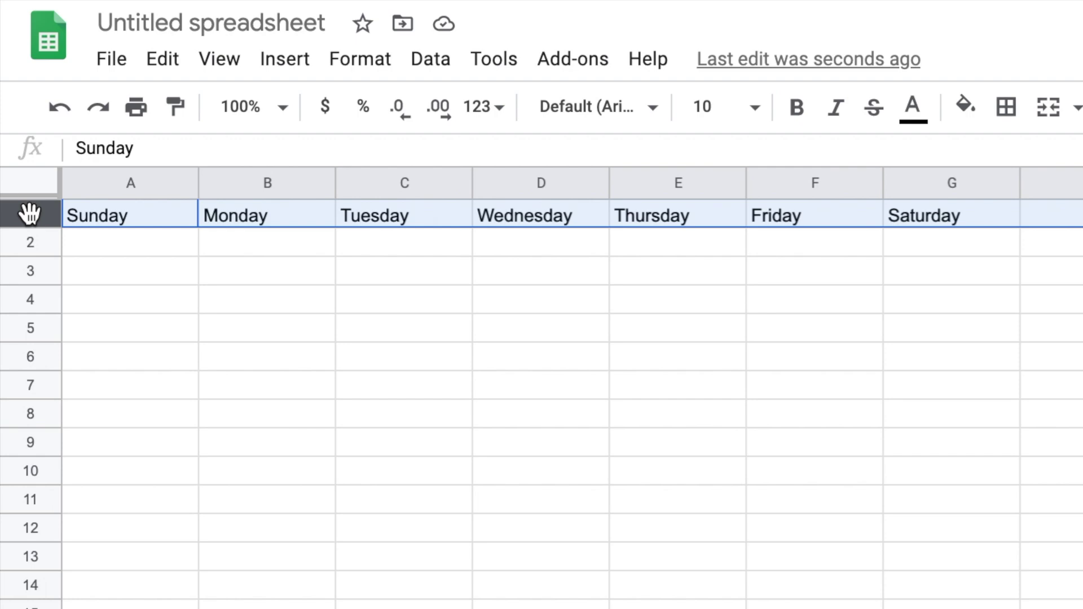
right_click(30, 213)
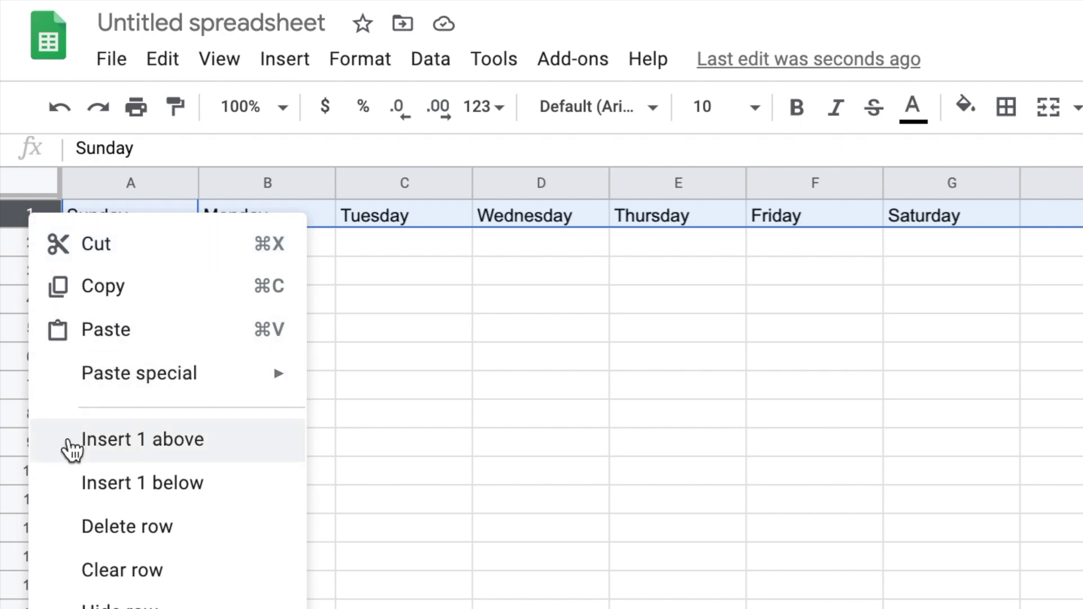
click(276, 447)
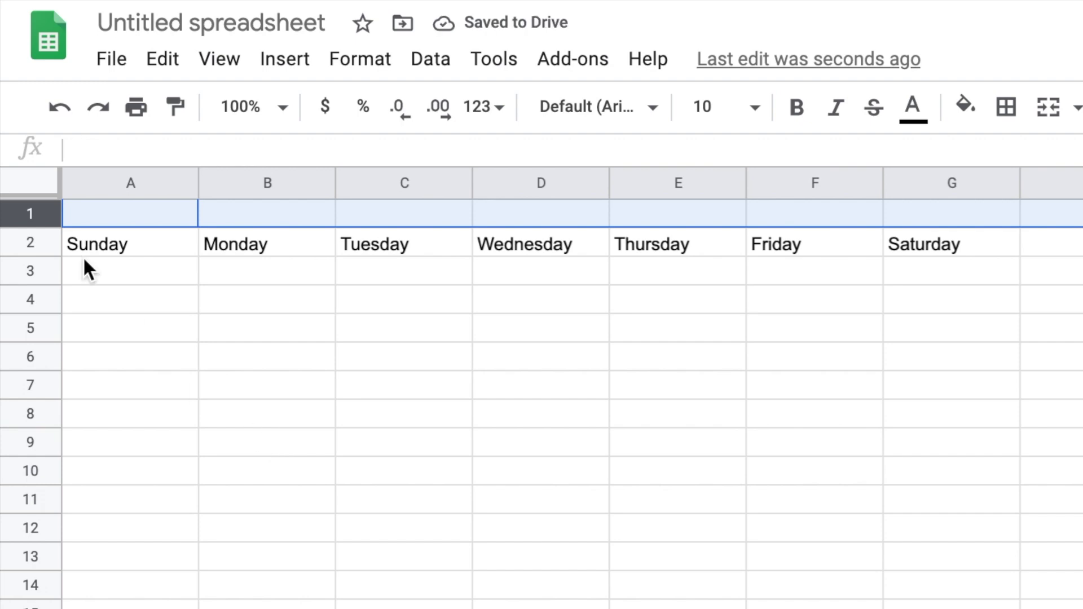
- Make the blank row 1 about three times as tall and merge cells A1 through G1
drag(34, 227, 26, 284)
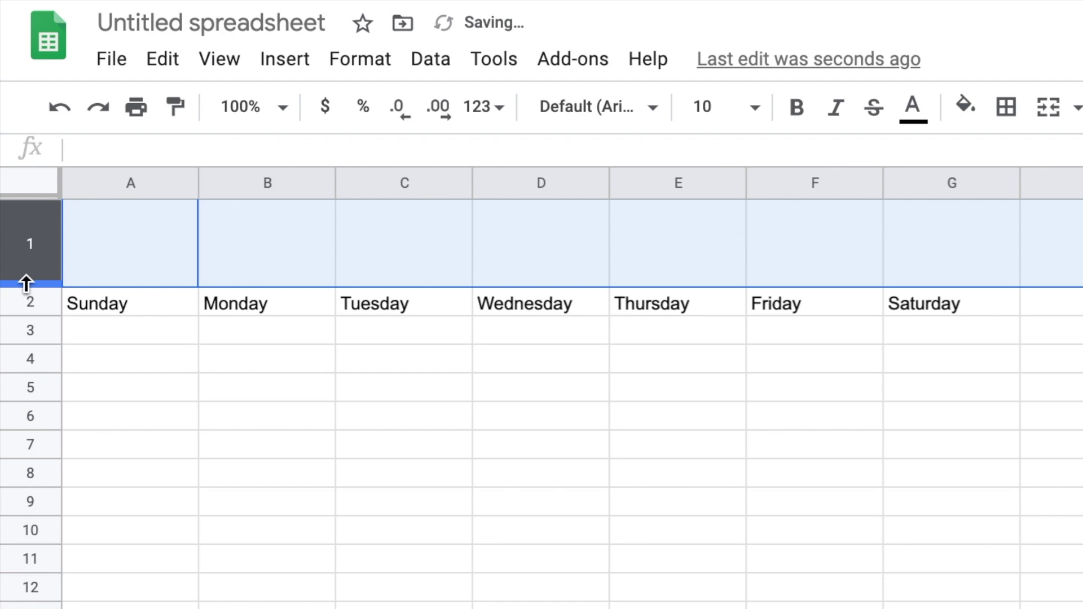
click(107, 264)
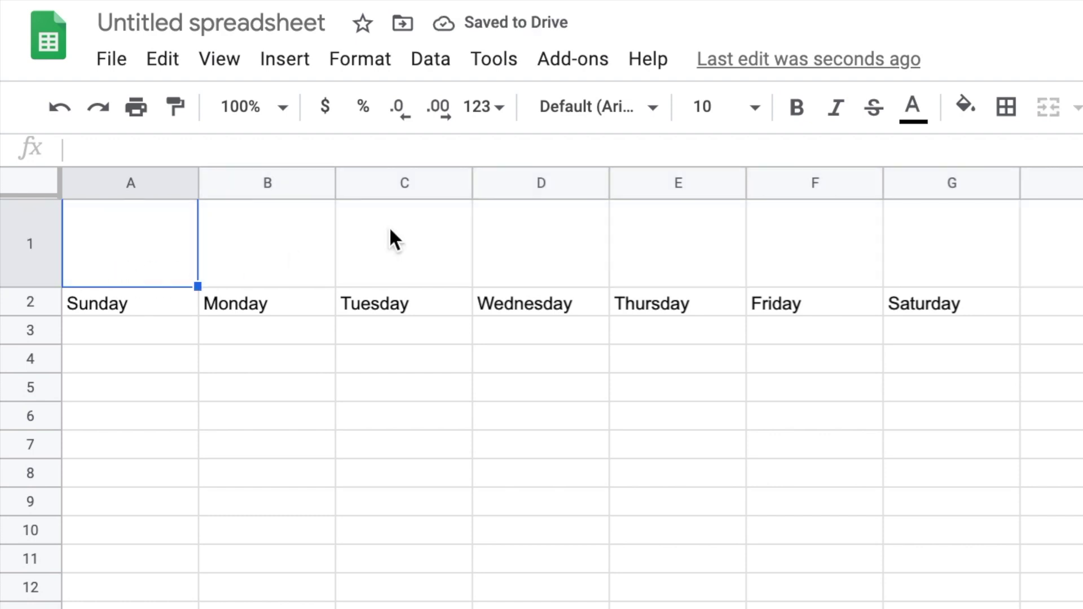
shift+click(931, 252)
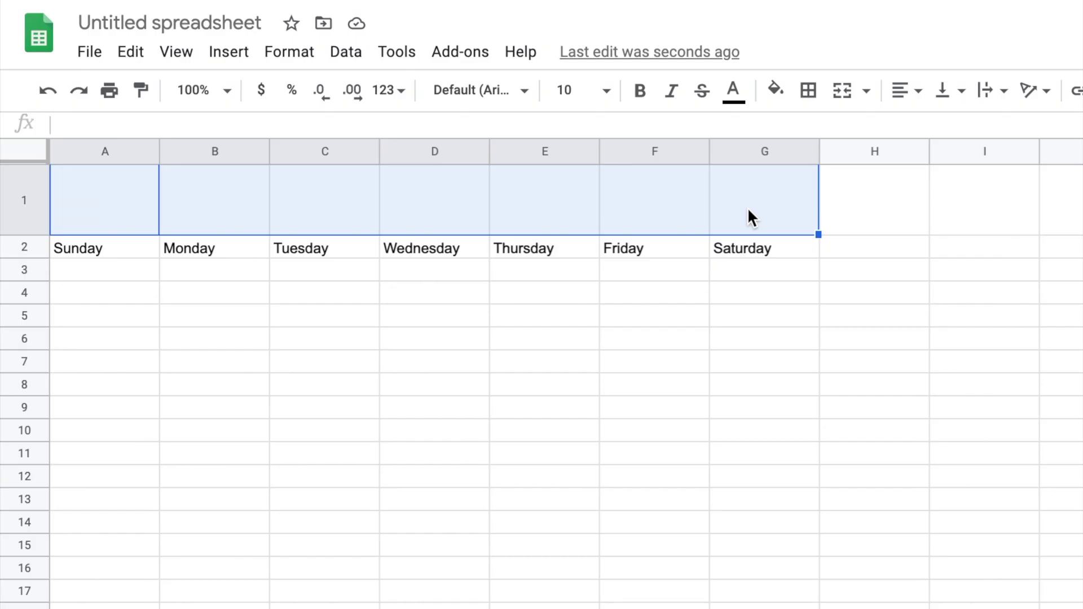
click(847, 99)
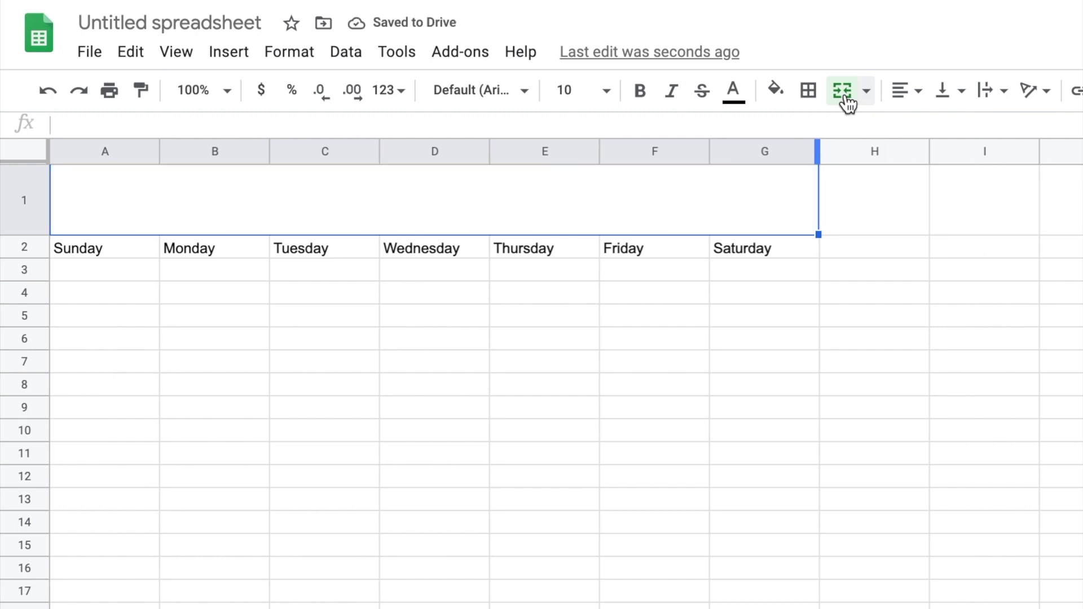
- Enter "January 2021" as the calendar title in the merged cell above the weekday headings
double_click(537, 198)
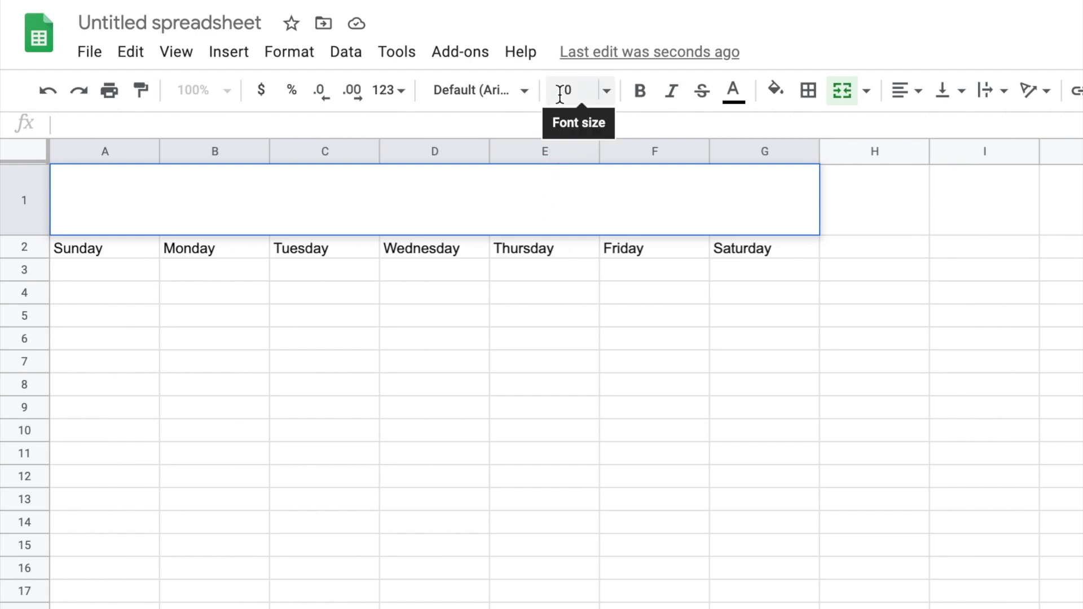
text(January 2021)
key(Return)
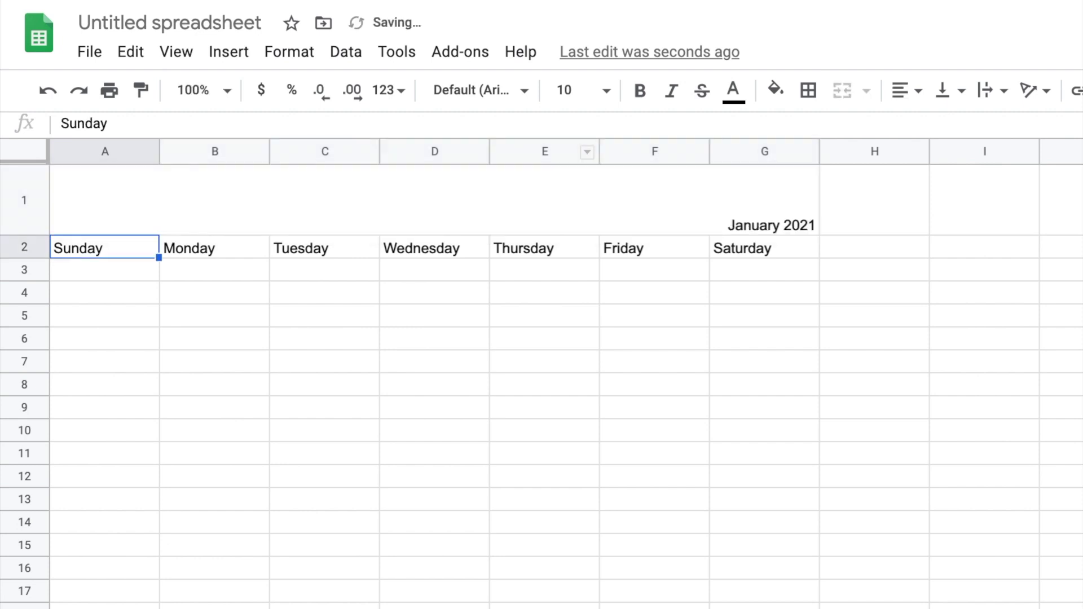
- Centre the January 2021 title vertically and horizontally and set its font size to 36
click(740, 189)
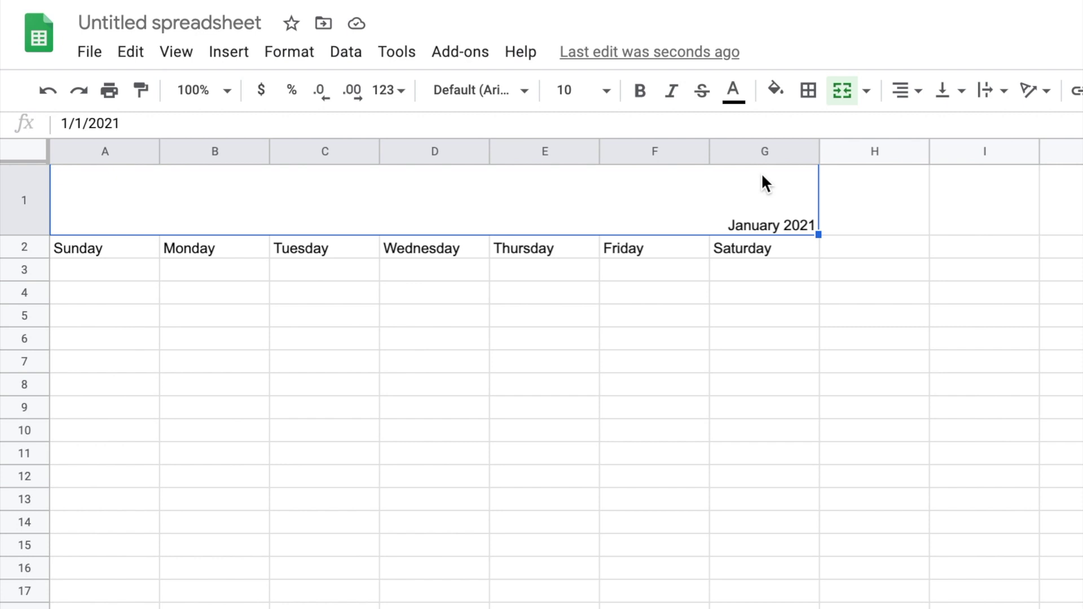
click(948, 101)
click(969, 125)
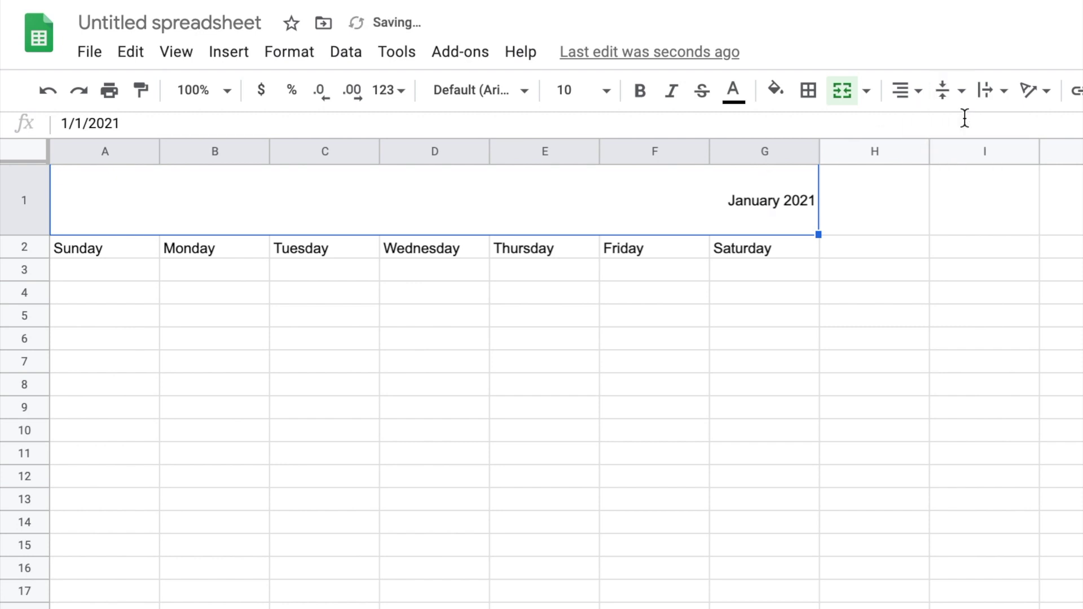
click(897, 92)
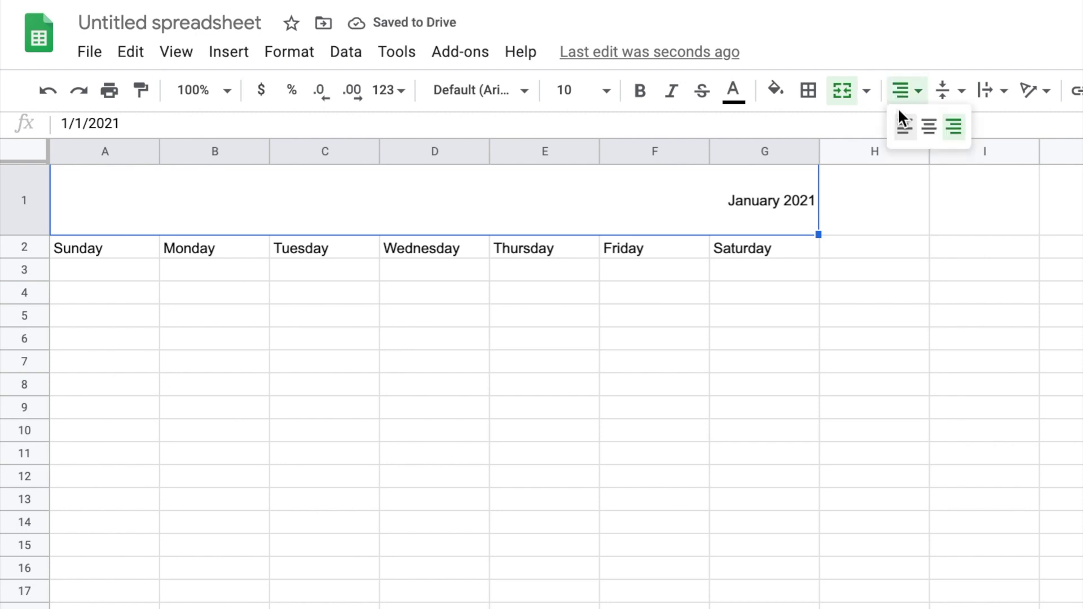
click(929, 130)
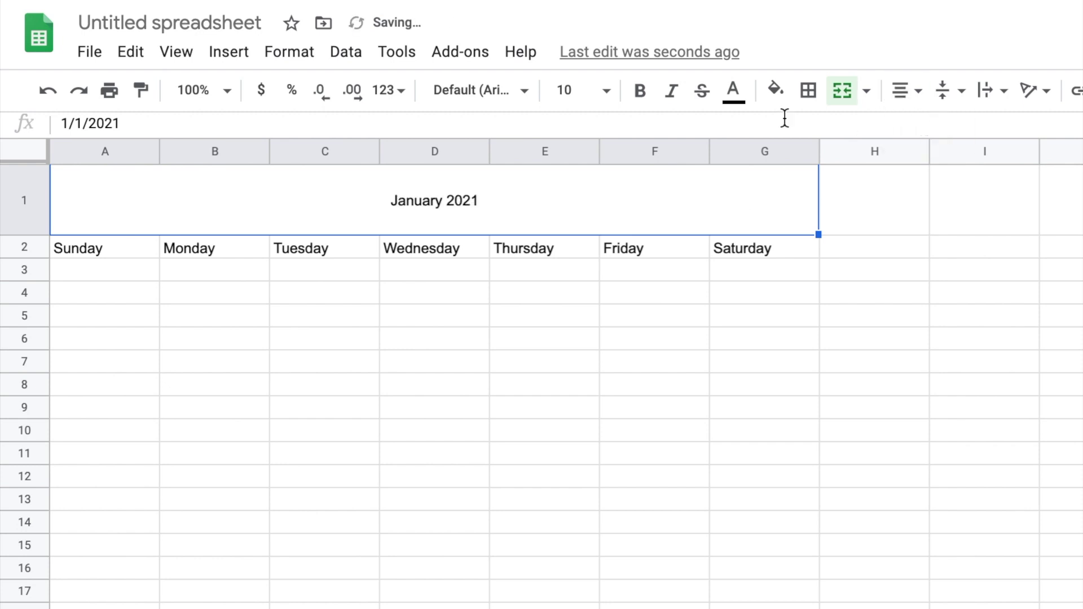
click(580, 90)
click(575, 476)
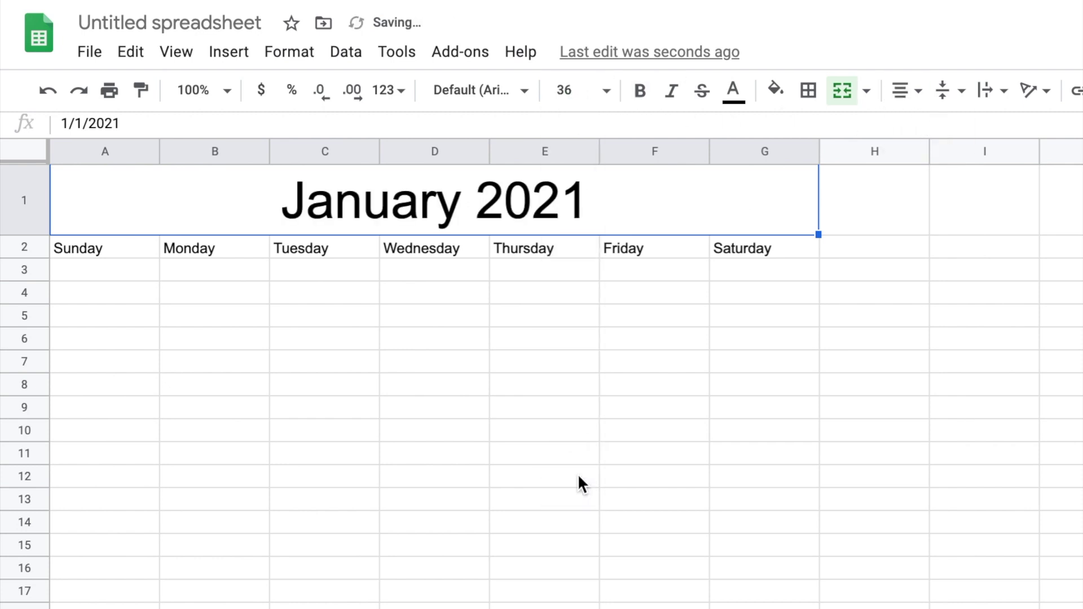
- Merge cells A3:A6 under Sunday into one day block, and merge B3:B6 under Monday likewise
drag(565, 269, 585, 284)
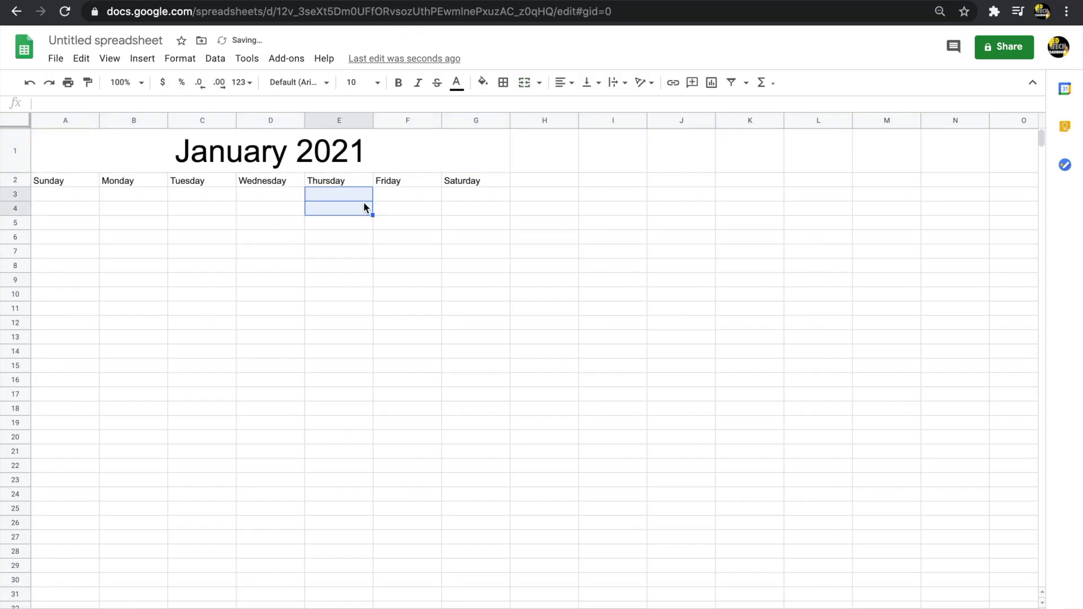
click(62, 196)
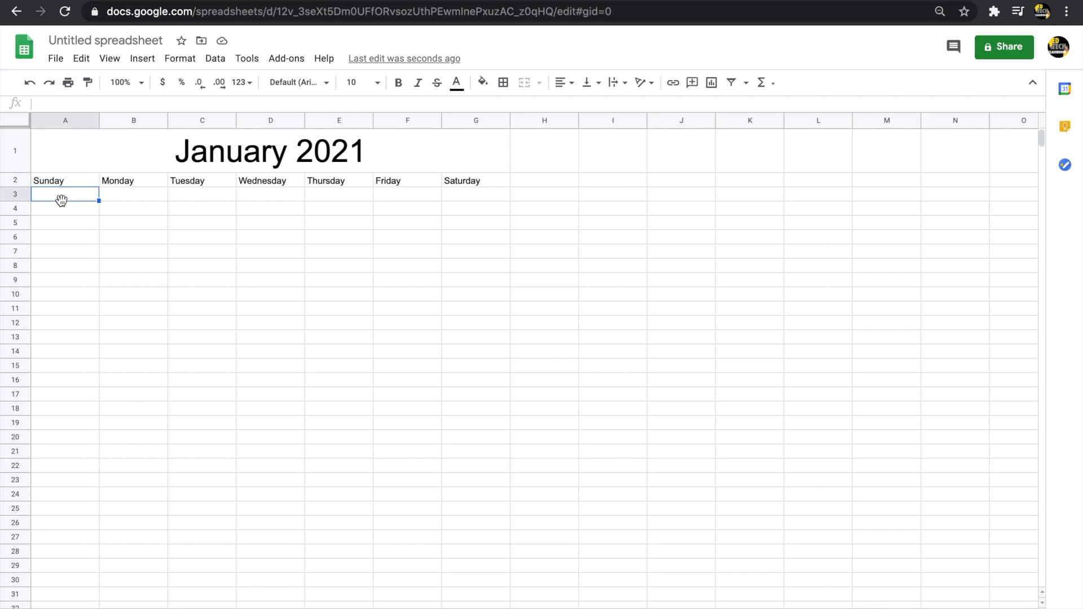
key(shift+Down)
key(shift+Down)
key(shift+Down)
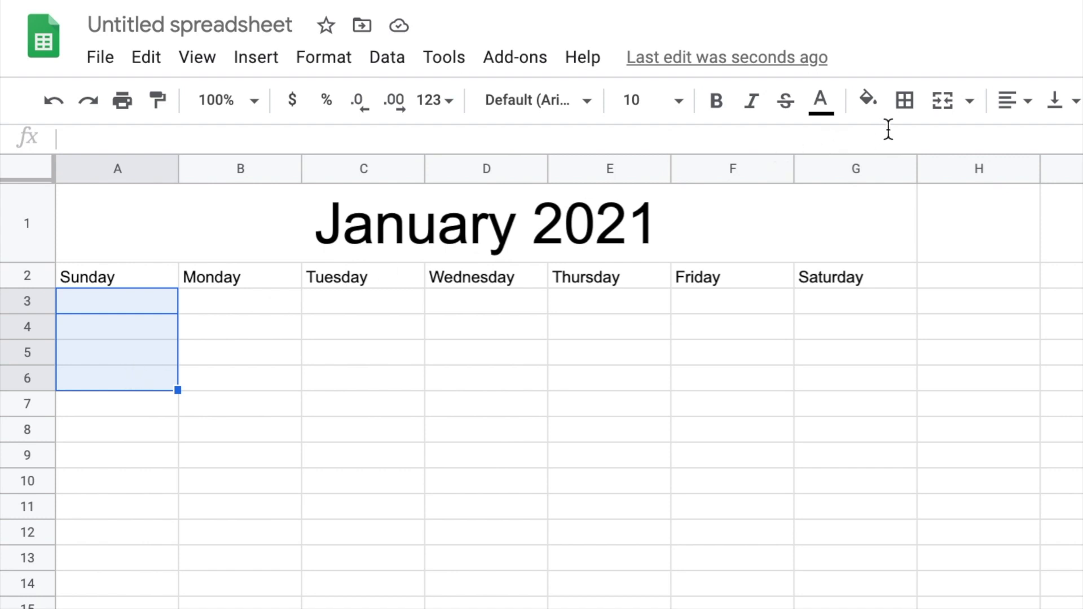
click(942, 101)
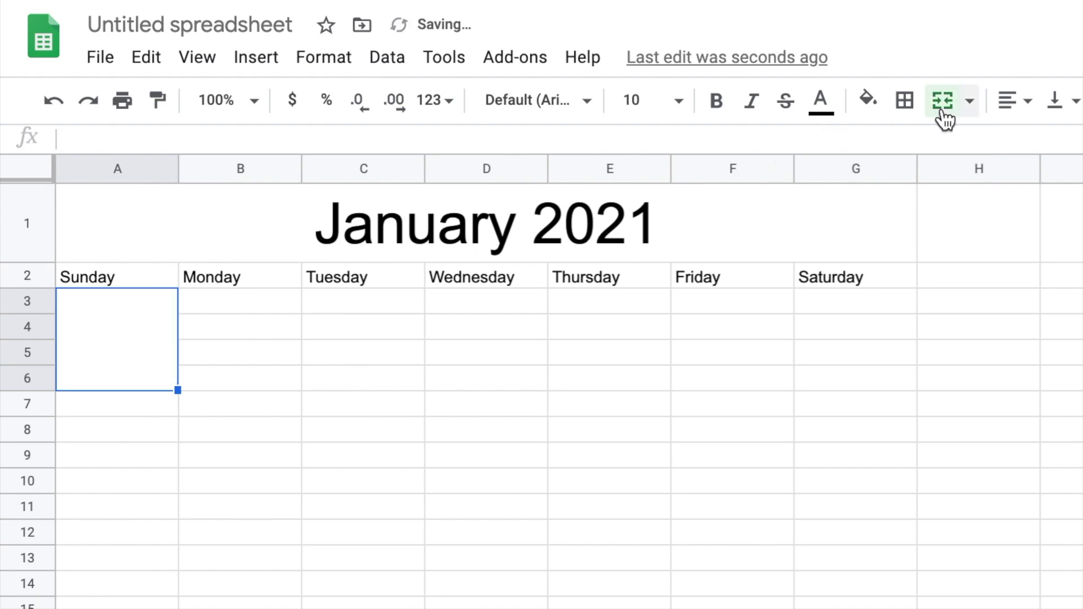
key(Right)
shift+click(240, 374)
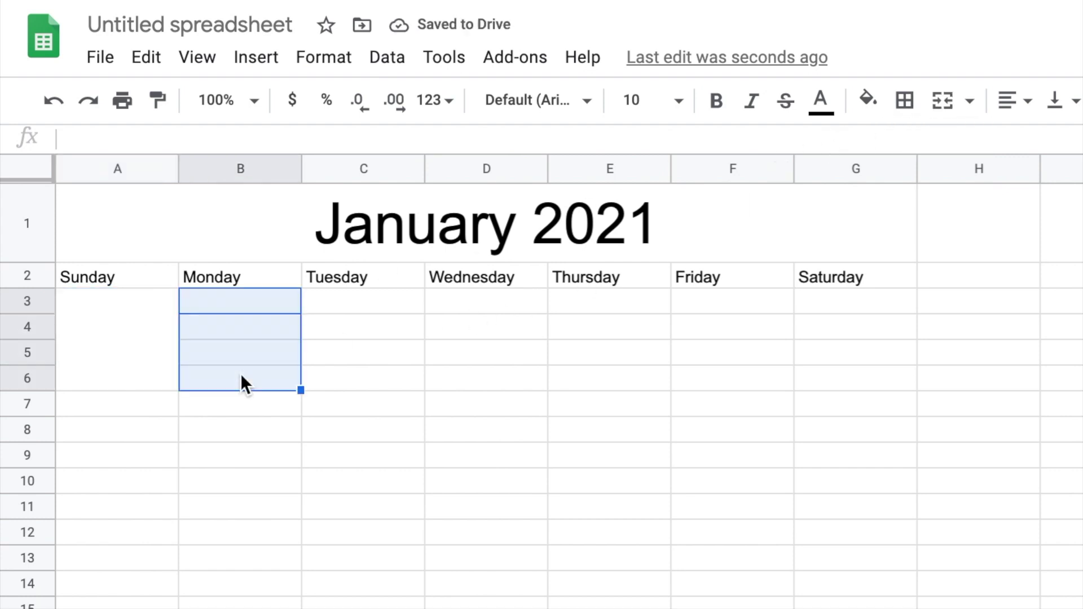
click(942, 101)
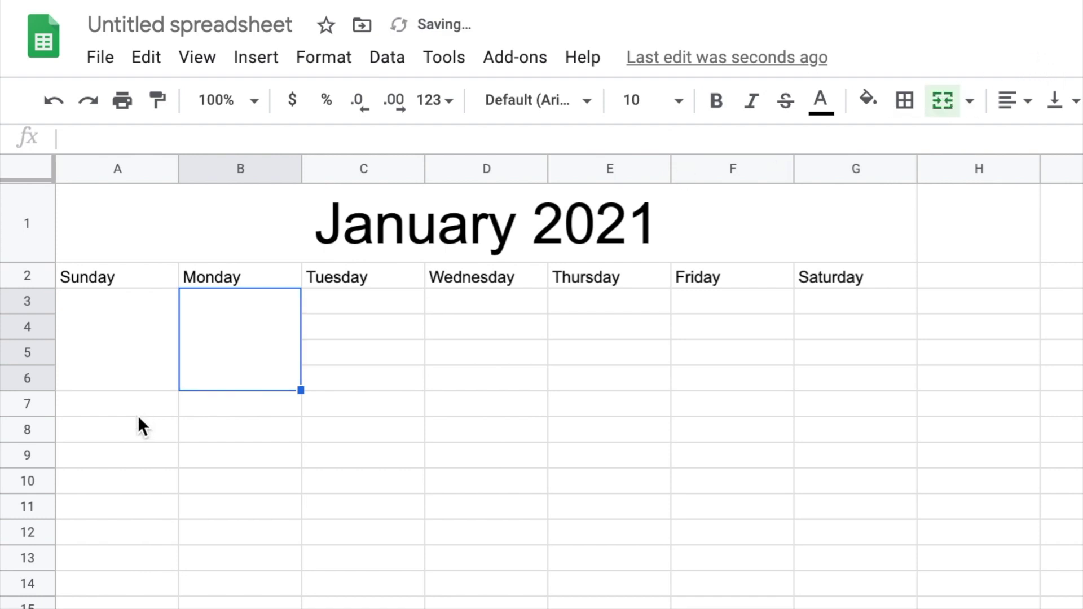
- Extend the two merged day blocks across to the Saturday column and down to row 22 for five weeks
click(113, 344)
shift+click(234, 357)
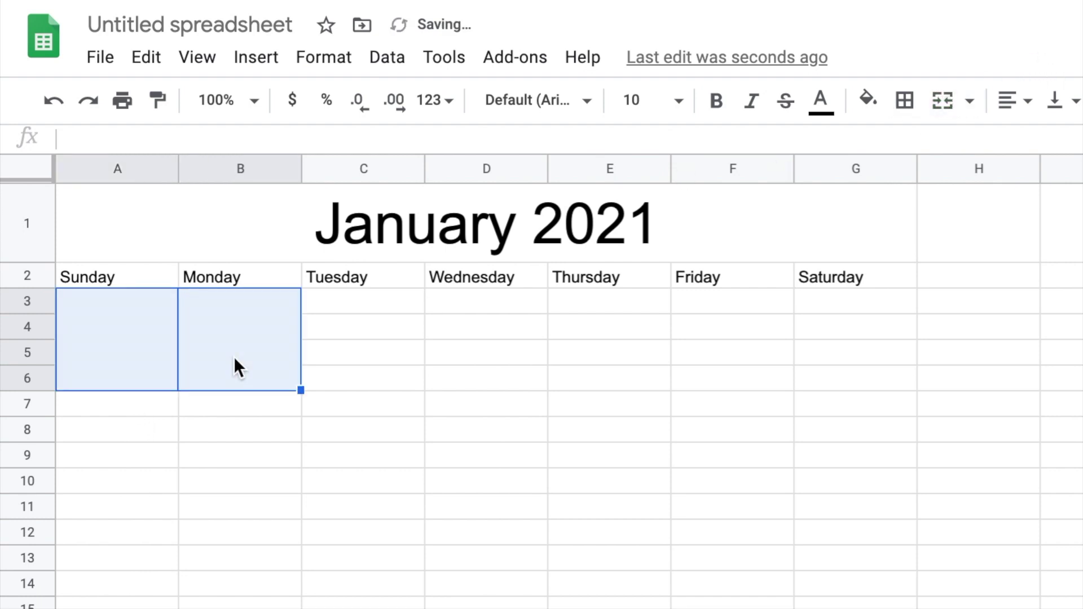
click(78, 344)
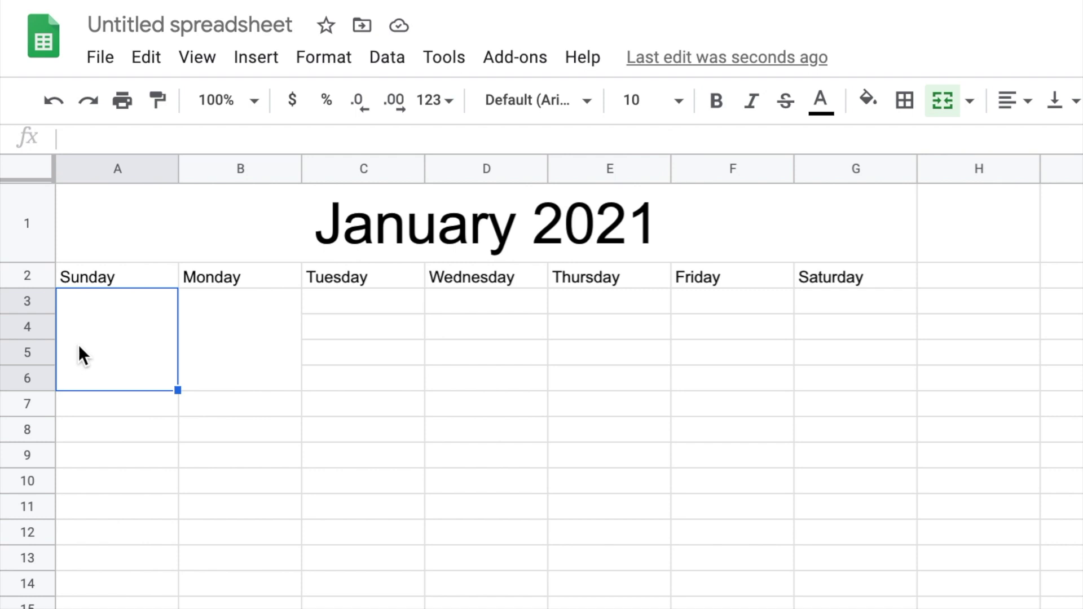
shift+click(267, 343)
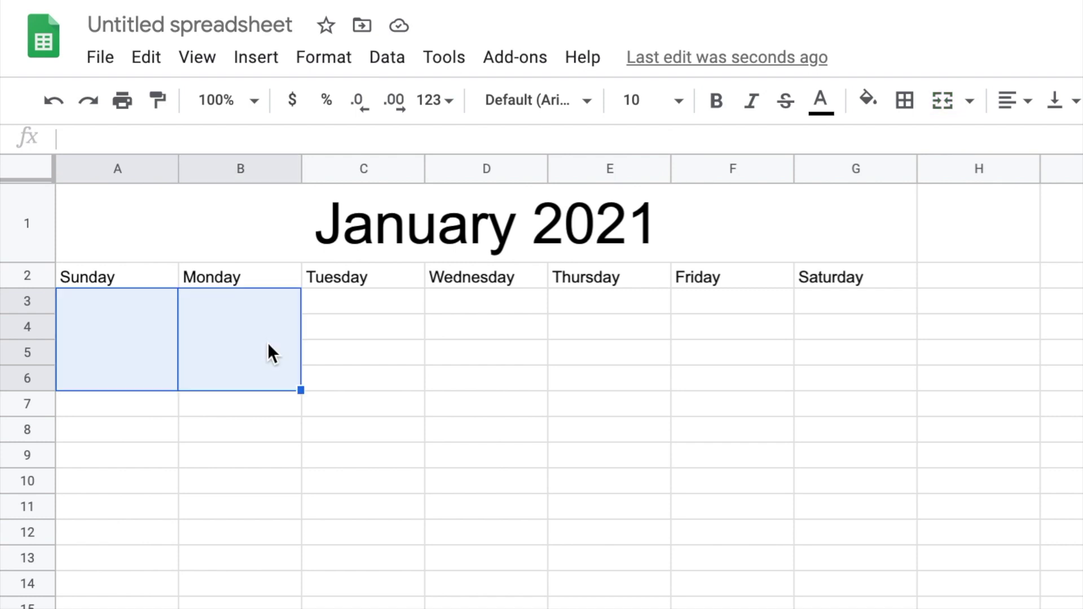
drag(300, 388, 844, 376)
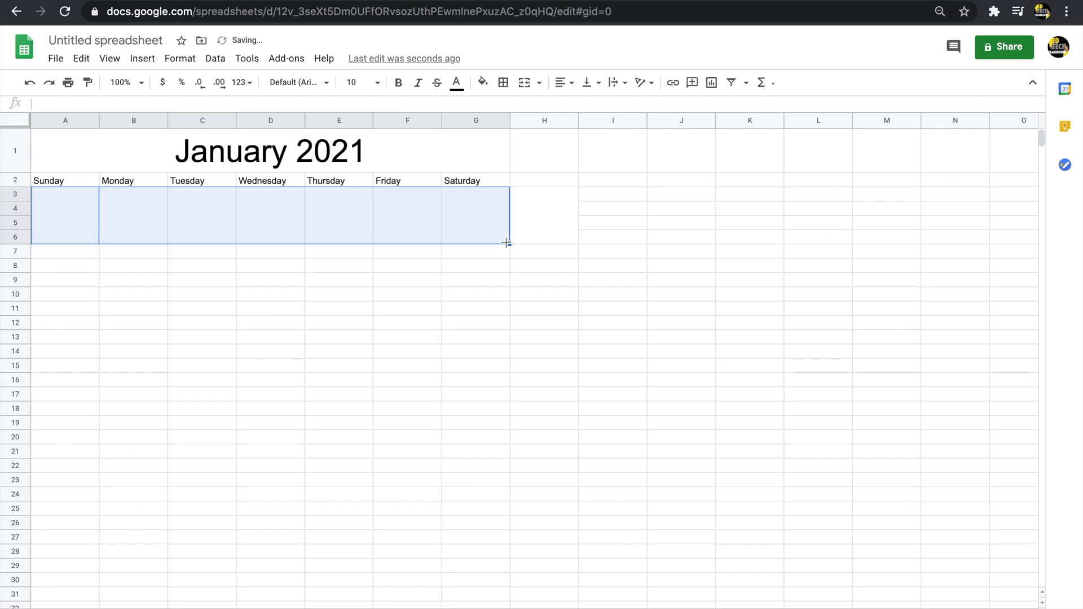
drag(508, 243, 492, 439)
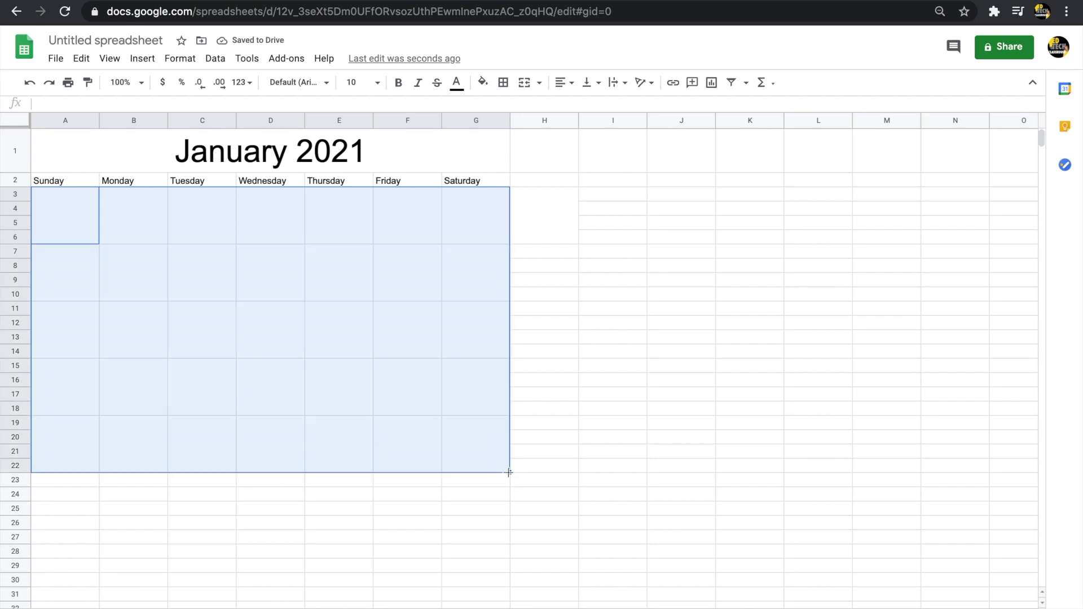
- Enter the dates 1 and 2 in the first week's Friday and Saturday blocks
click(428, 233)
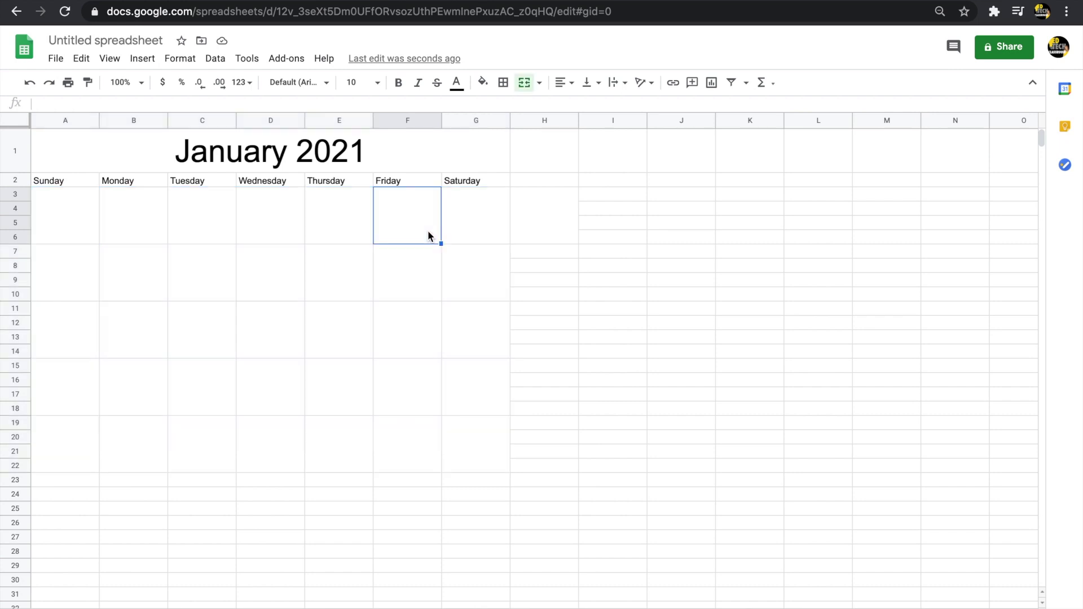
text(1)
key(Tab)
text(2)
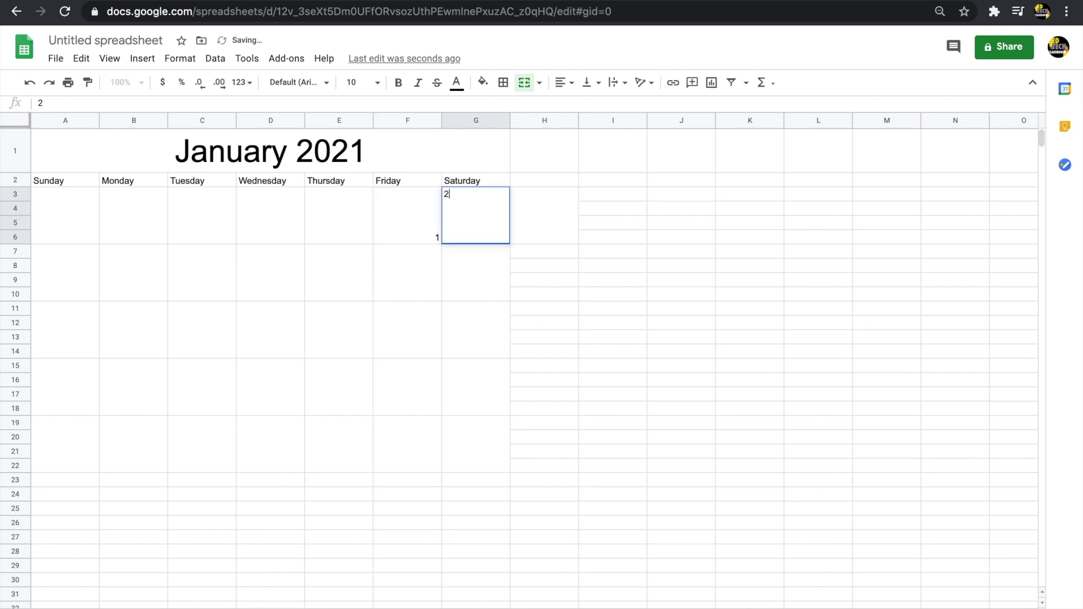
- Enter 3 and 4 in the second week's Sunday and Monday blocks and fill the series through 9 on Saturday
click(70, 279)
text(3)
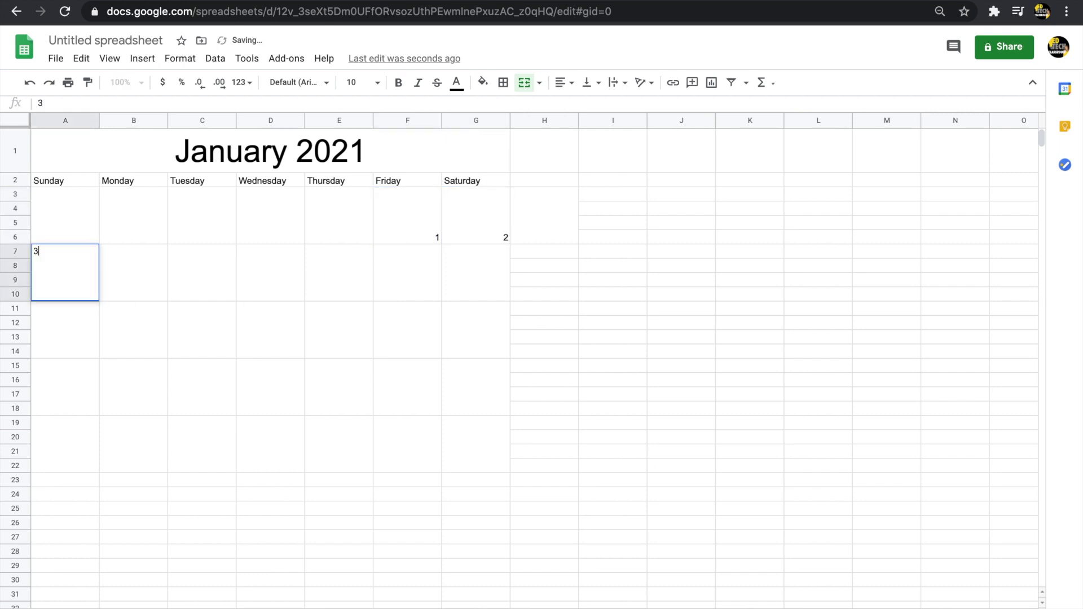
key(Tab)
text(4)
click(47, 274)
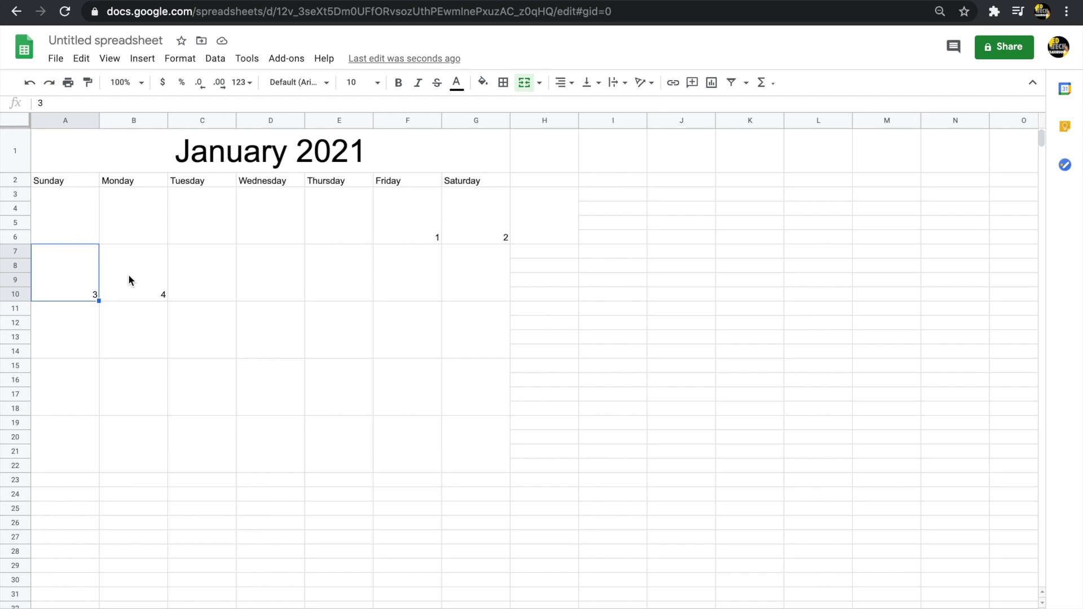
shift+click(129, 280)
drag(168, 301, 493, 307)
- Enter 10 and 11 in the third week's Sunday and Monday blocks and fill the series through 16 on Saturday
click(73, 346)
text(10)
key(Tab)
text(11)
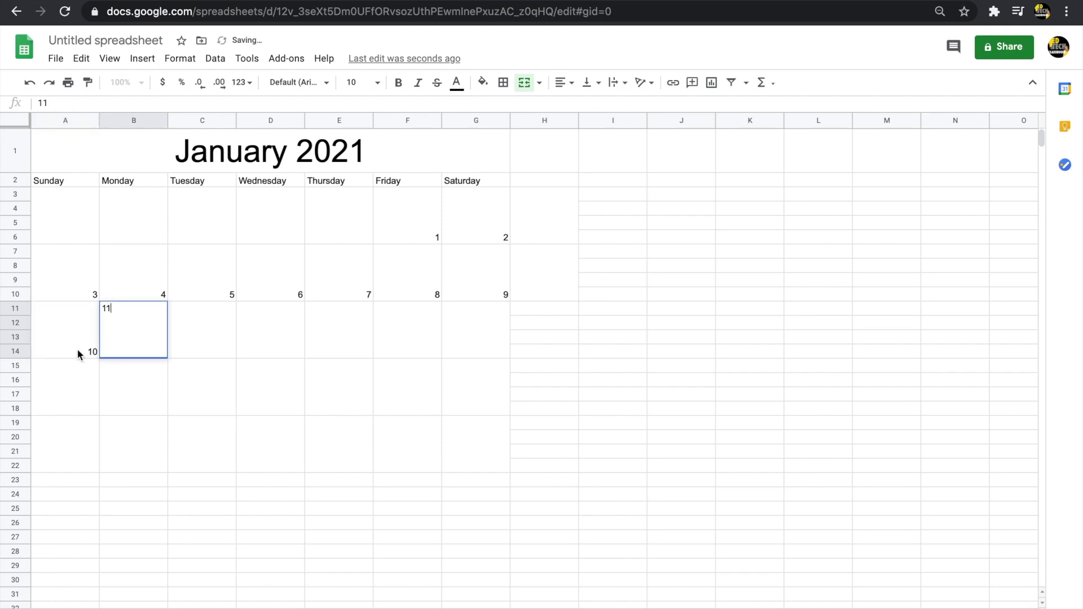
click(80, 349)
shift+click(140, 349)
drag(166, 358, 484, 355)
- Enter 17 and 18 in the fourth week's Sunday and Monday blocks and fill the series through 23 on Saturday
click(56, 393)
text(17)
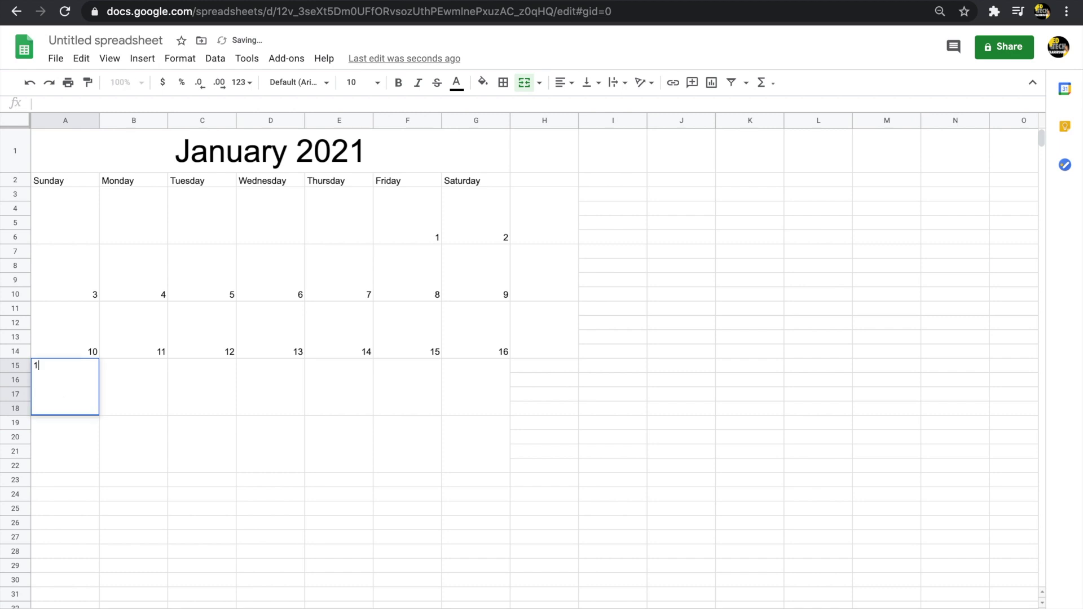
click(124, 400)
text(18)
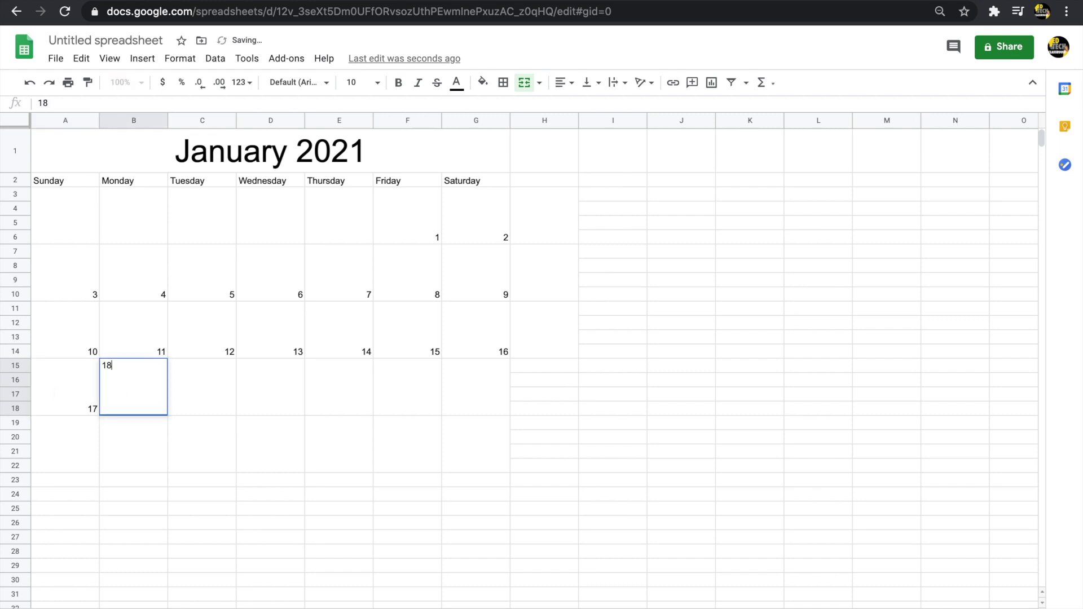
drag(66, 404, 479, 418)
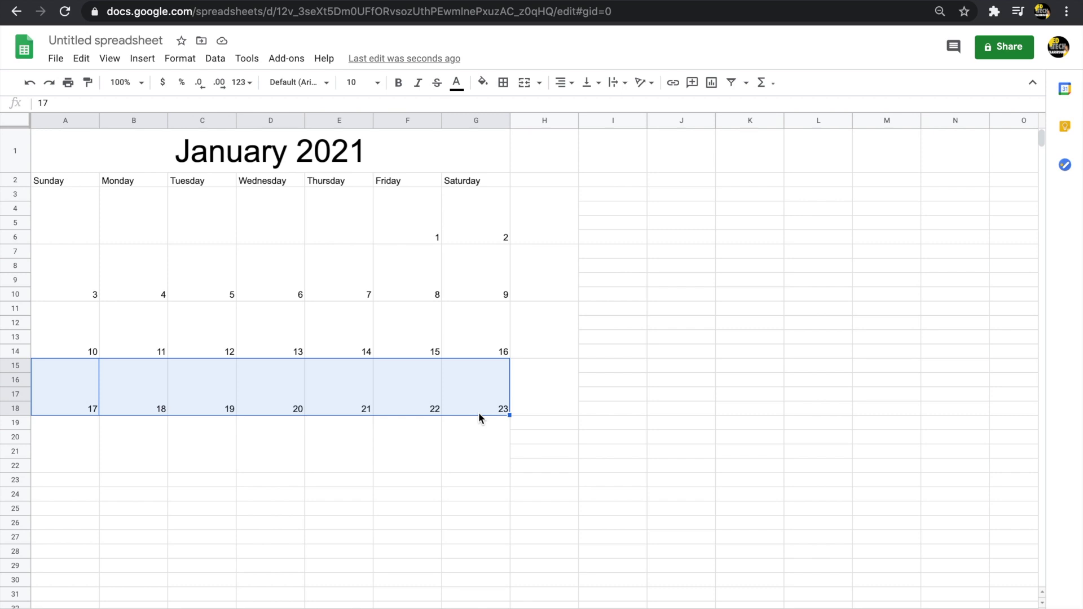
- Enter 24 and 25 in the fifth week's Sunday and Monday blocks and fill the series through 30 on Saturday
click(87, 446)
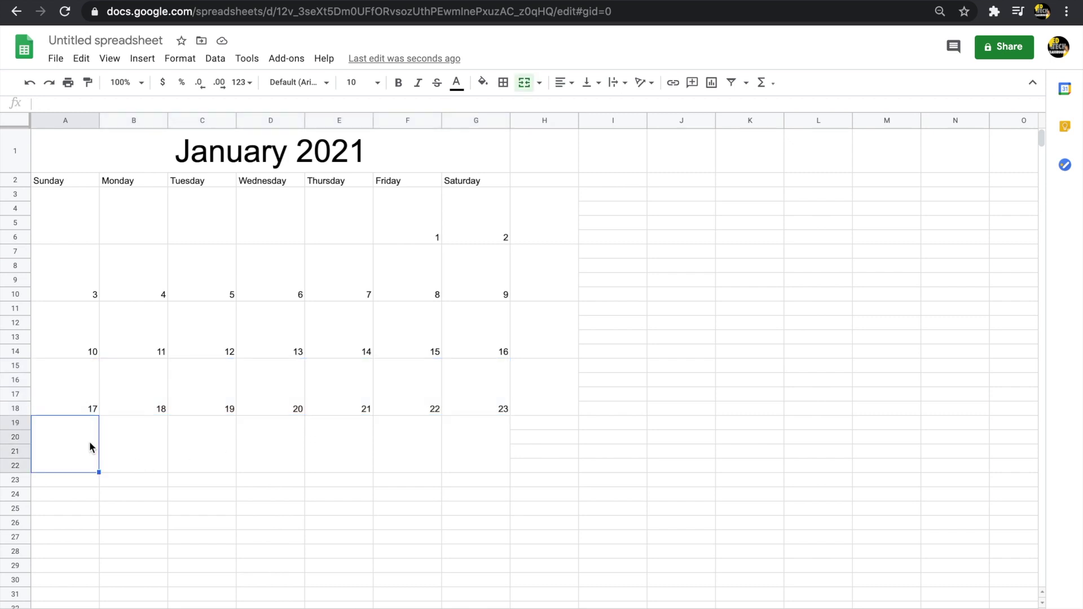
text(24)
key(Tab)
text(25)
key(Tab)
drag(81, 448, 472, 467)
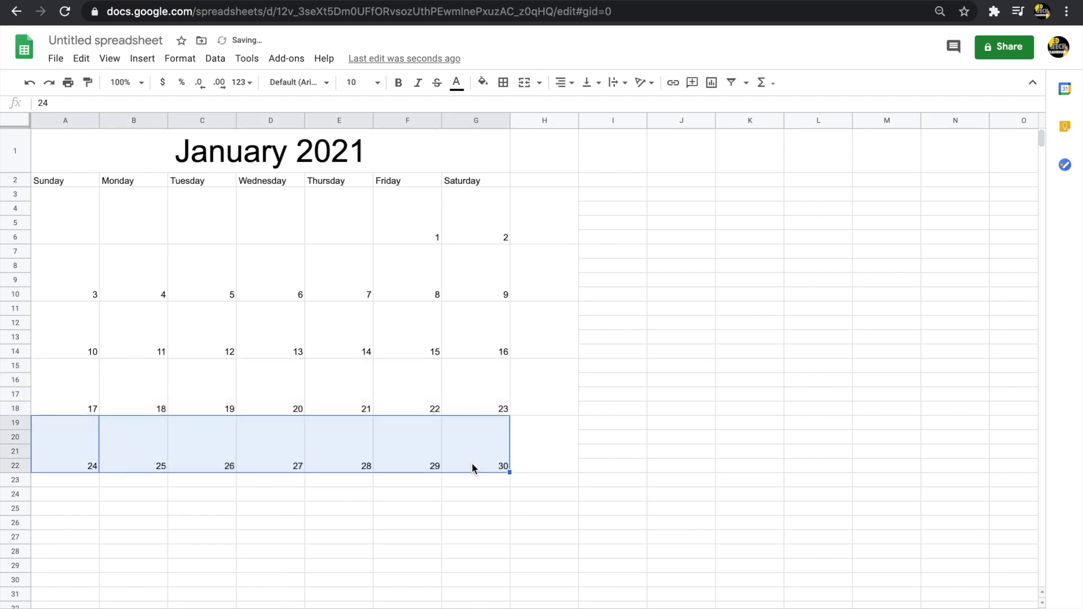
- Extend the merged day blocks into a sixth week in rows 23 to 26, with 31 in the Sunday block
click(509, 482)
drag(510, 483, 507, 525)
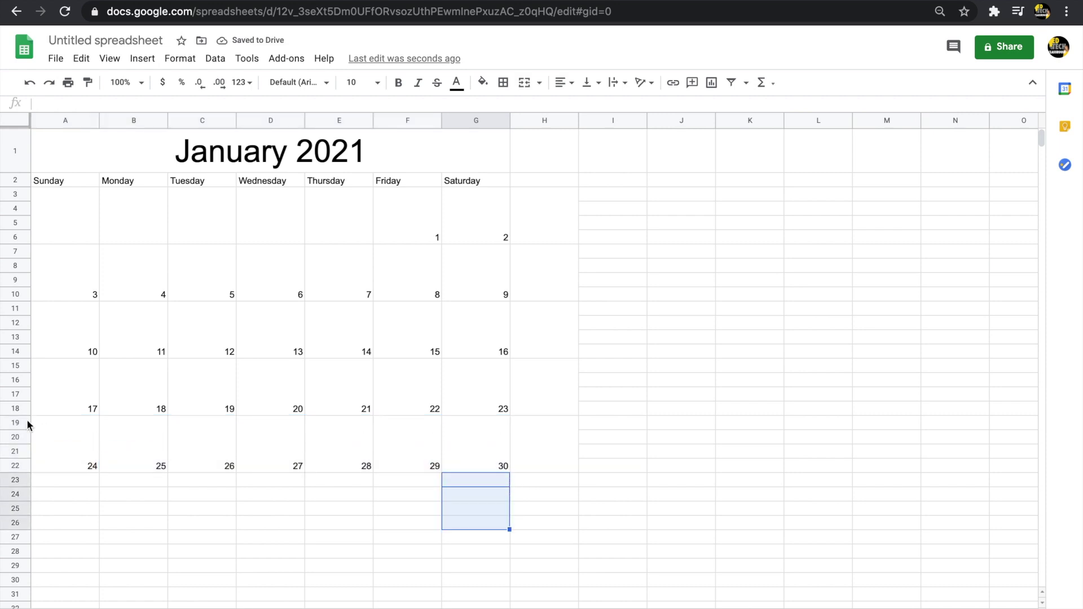
click(72, 451)
drag(97, 472, 97, 528)
click(251, 553)
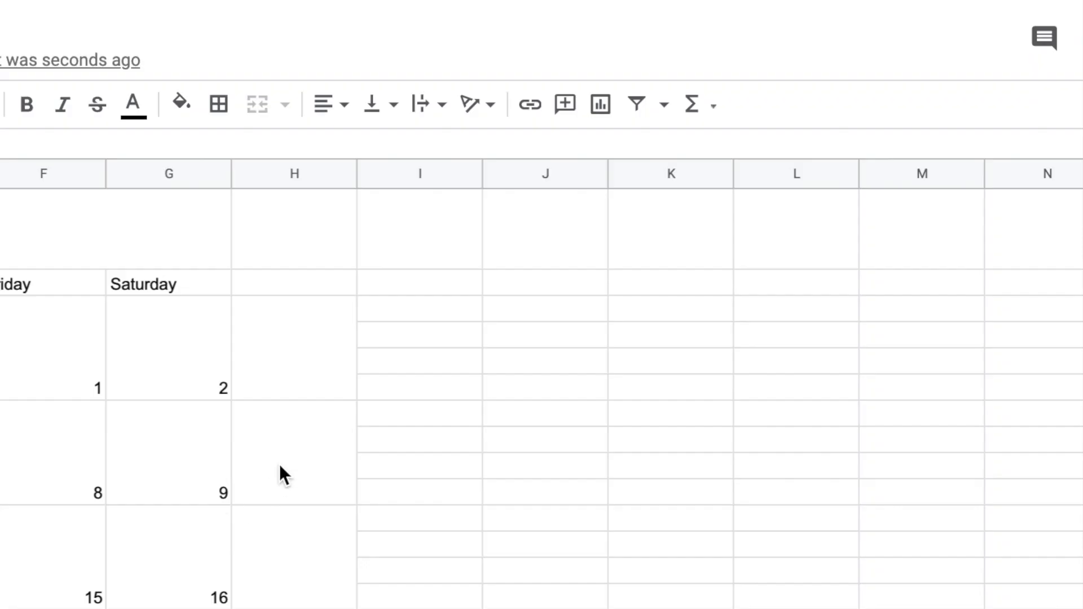
- Merge cells I1 to K1 beside the calendar title and enter the heading "To Do List:"
click(415, 259)
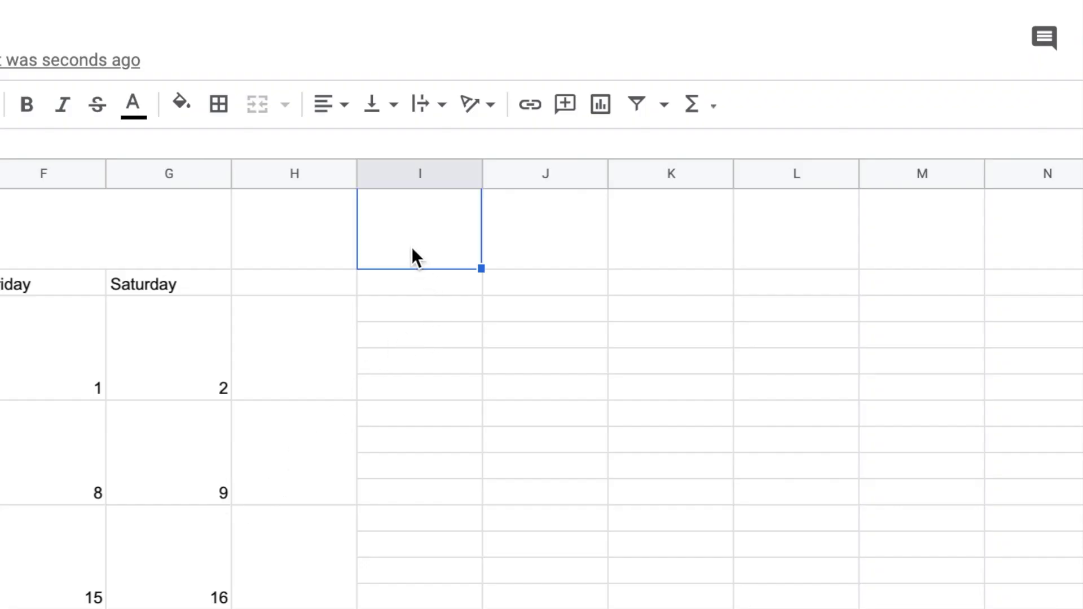
shift+click(676, 227)
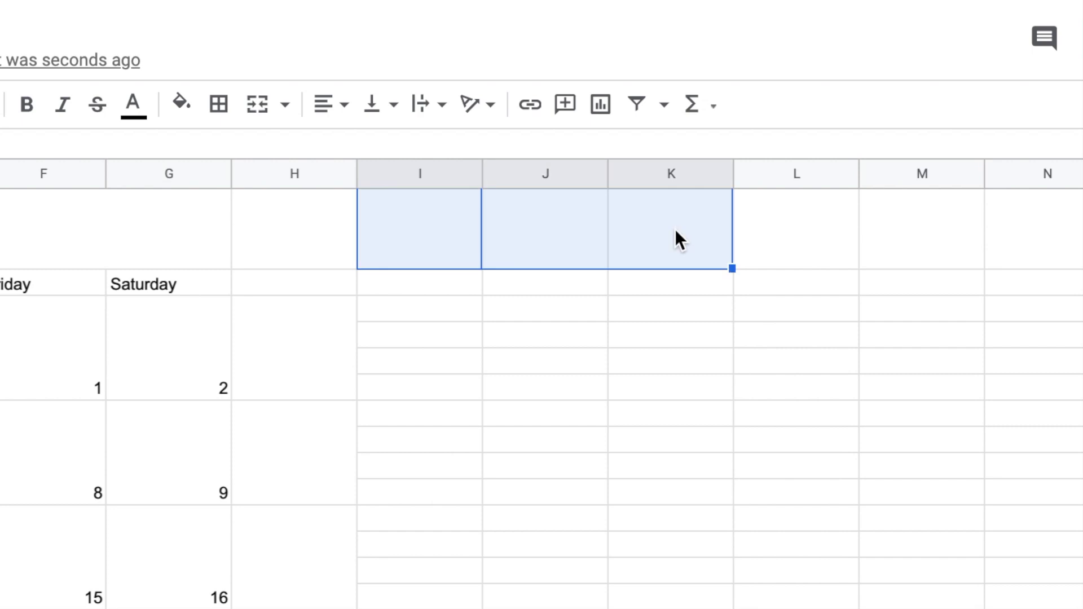
click(257, 104)
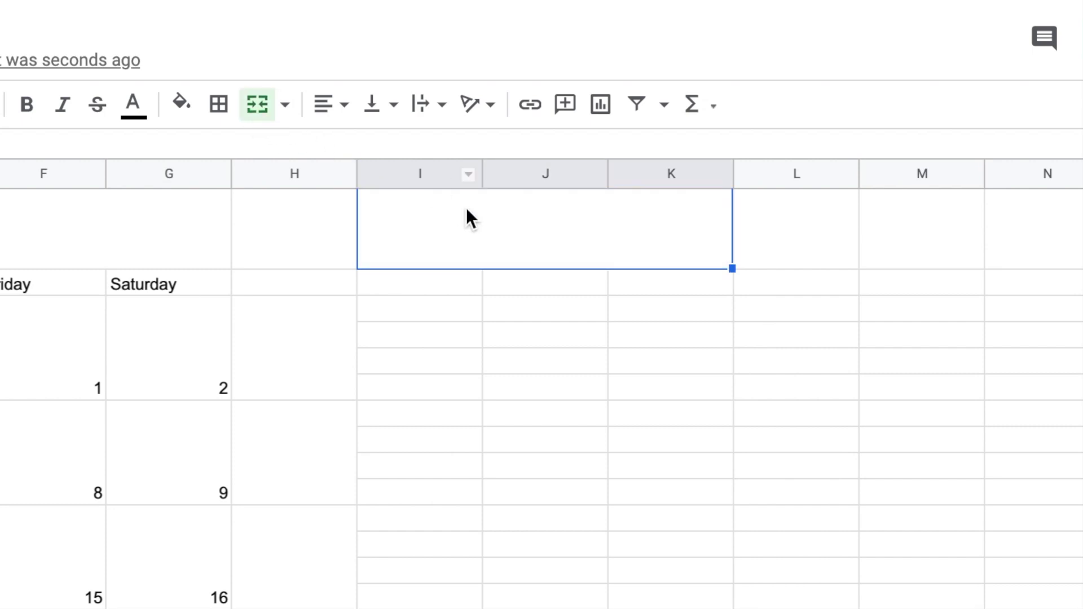
double_click(521, 236)
text(To Do.)
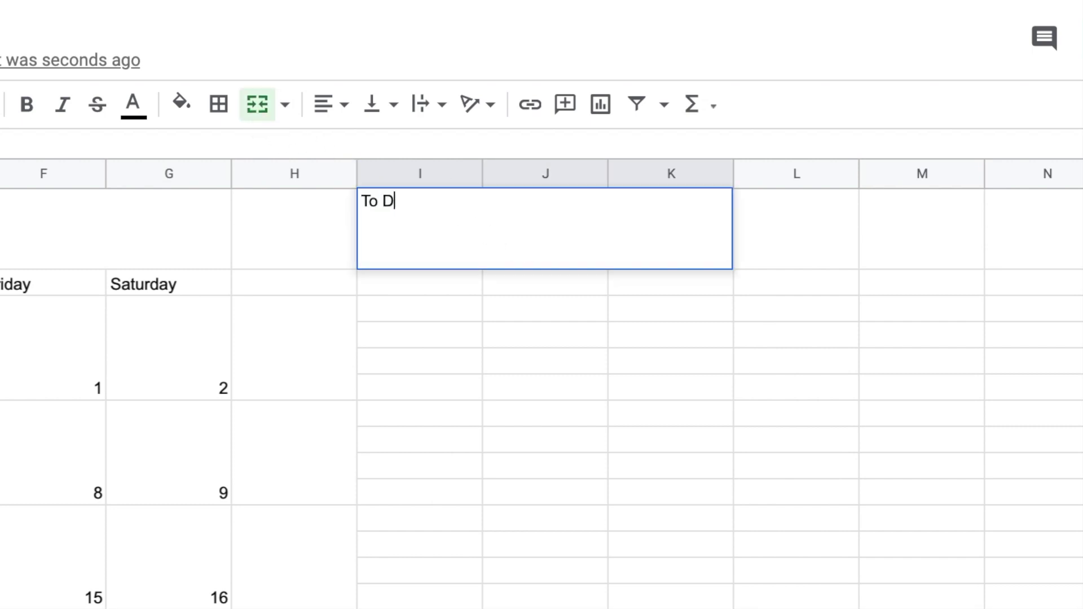
key(BackSpace)
key(BackSpace)
text(List:)
click(635, 282)
- Center the "To Do List:" heading horizontally and align it to the middle vertically
click(534, 232)
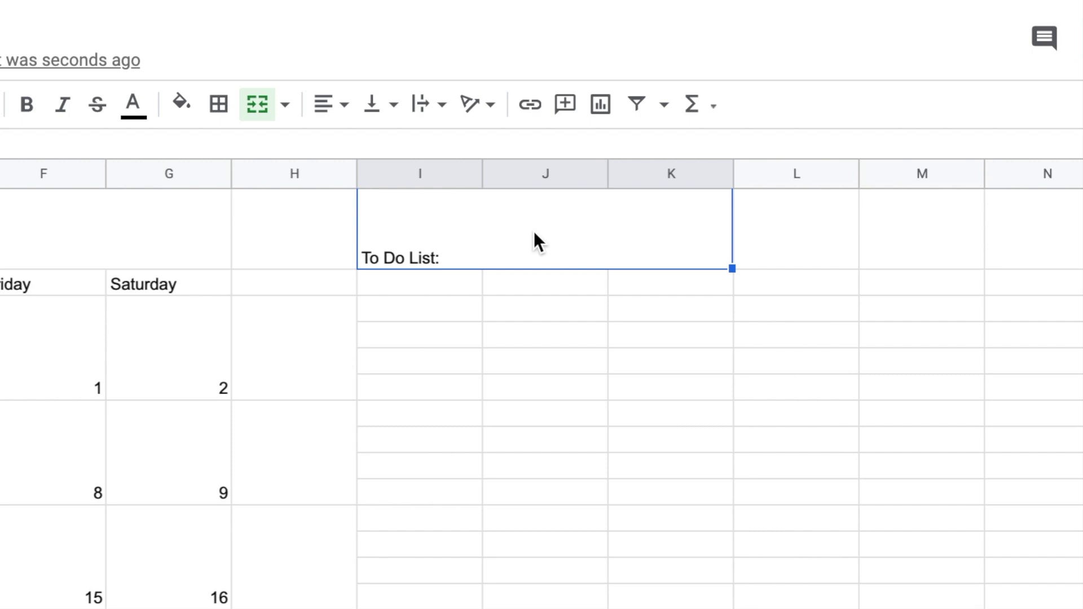
click(327, 104)
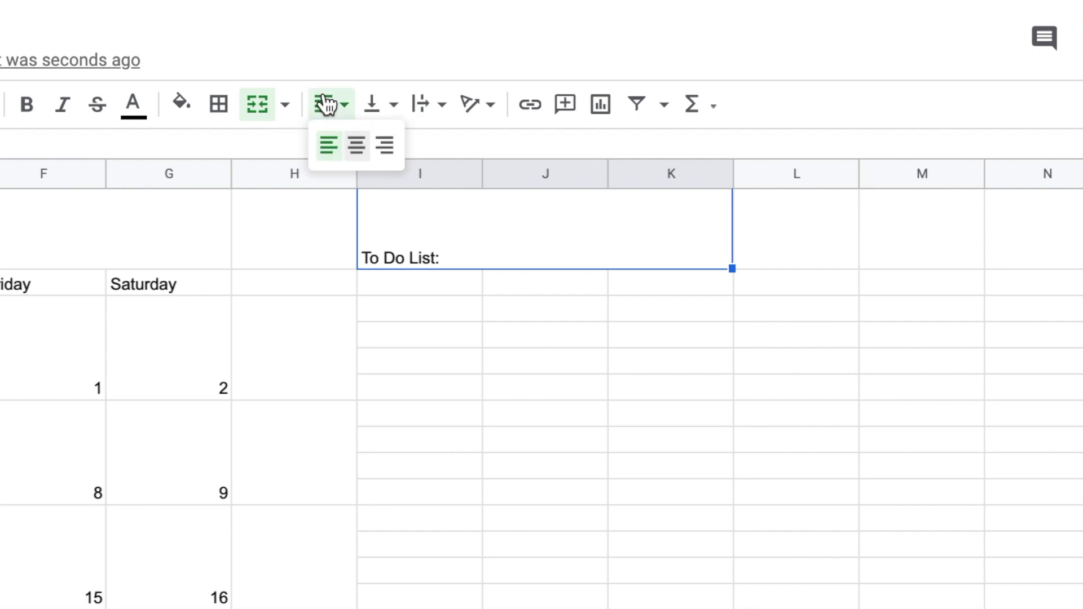
click(354, 148)
click(372, 105)
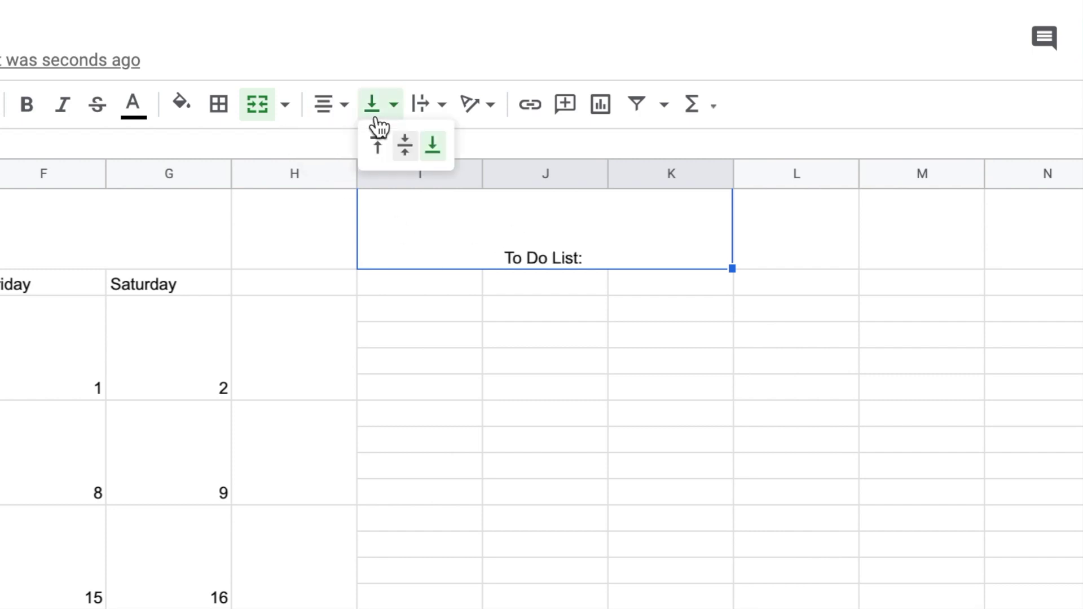
click(403, 146)
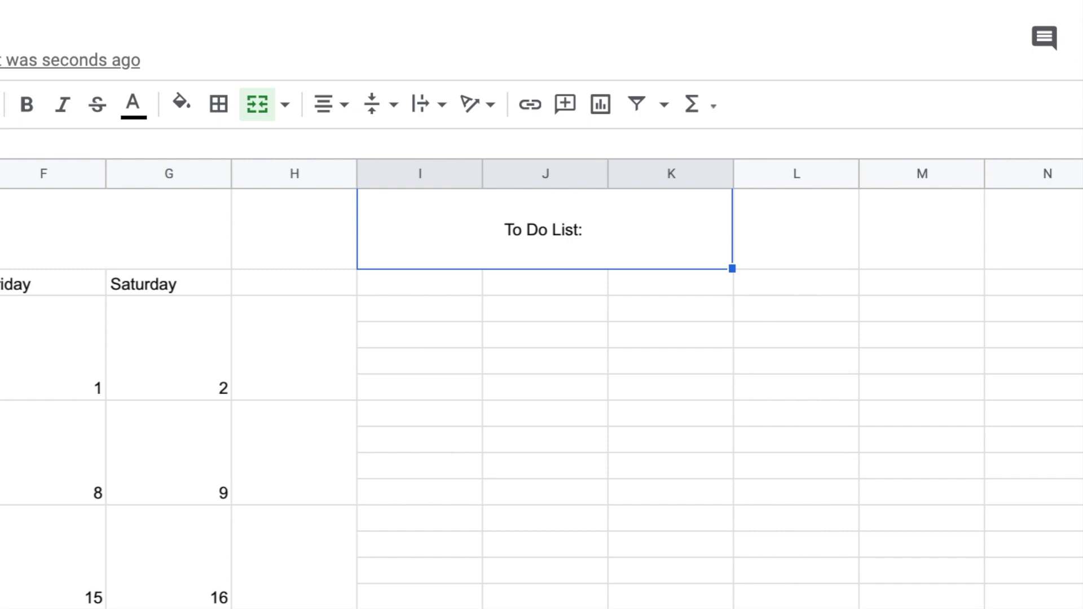
- Enlarge the font of the "To Do List:" heading by five size increments
key(ctrl+shift+period)
key(ctrl+shift+period)
key(ctrl+shift+period)
key(ctrl+shift+period)
key(ctrl+shift+period)
- Narrow column I to about half its width for the checkbox column of the to-do list
click(420, 294)
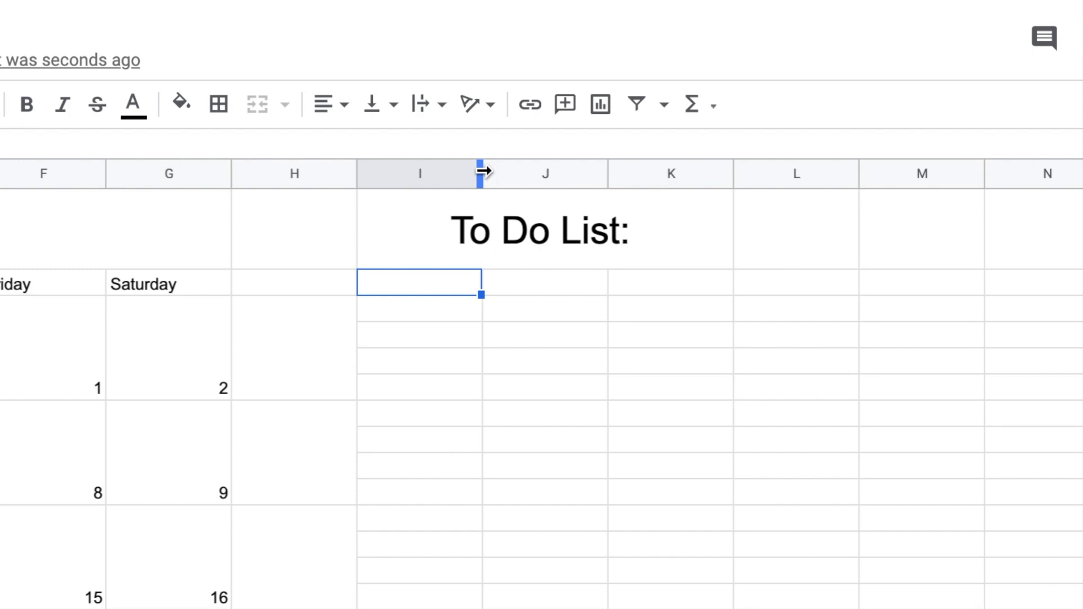
drag(481, 171, 425, 171)
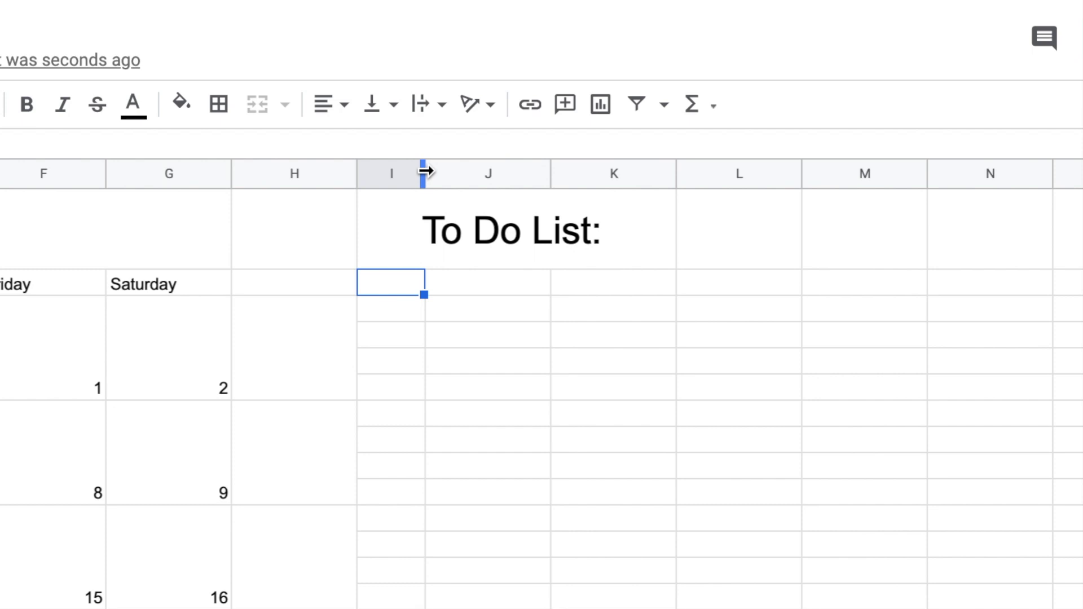
drag(425, 171, 482, 173)
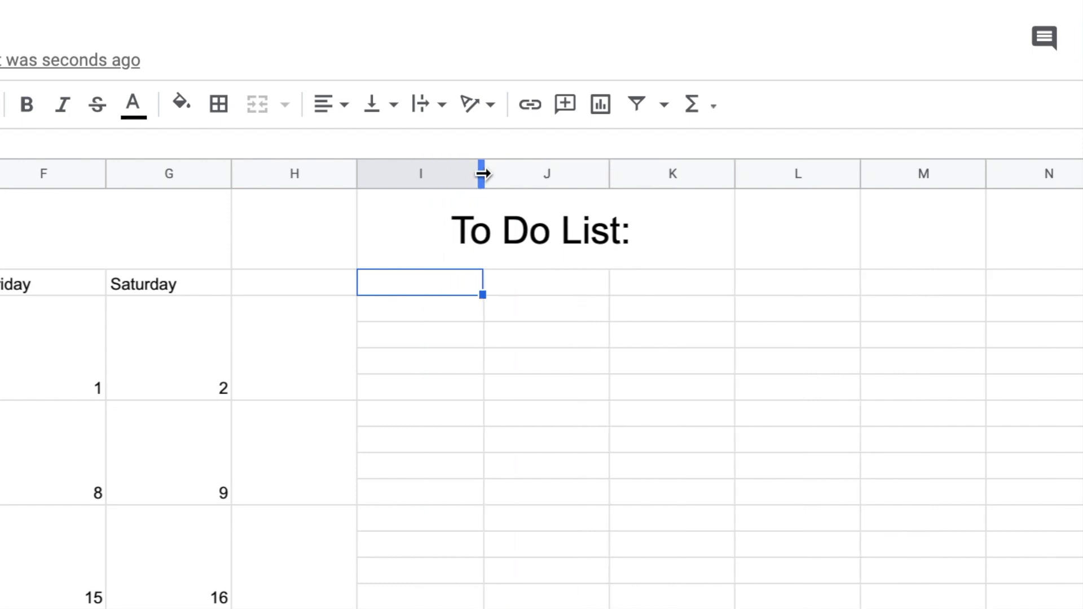
drag(483, 173, 423, 173)
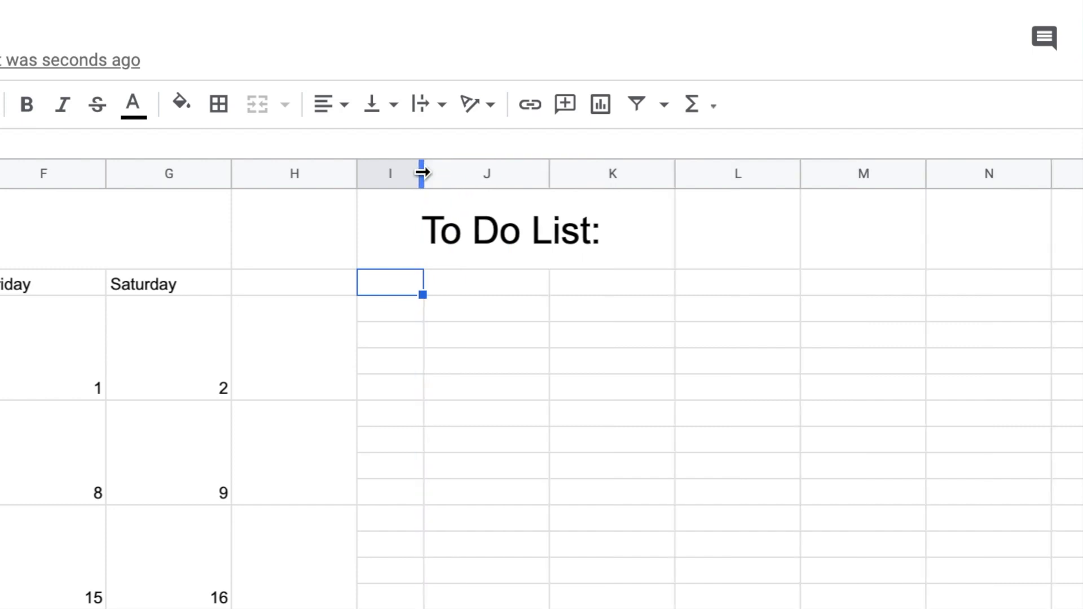
- Merge cells I2 to I3 into one block and J2 to K3 into another below the to-do heading
shift+click(410, 310)
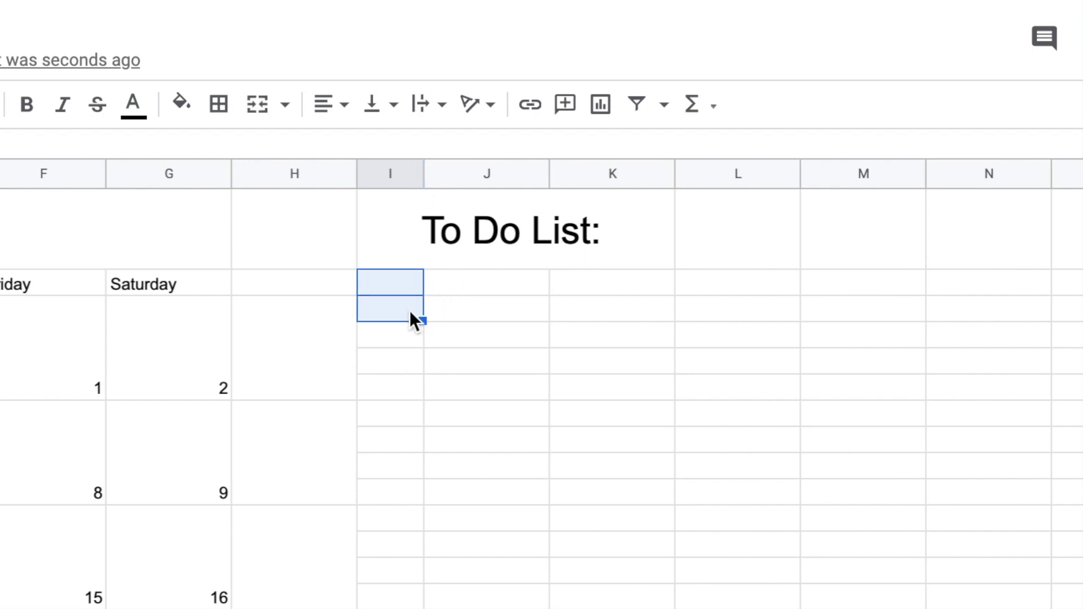
click(252, 110)
click(456, 285)
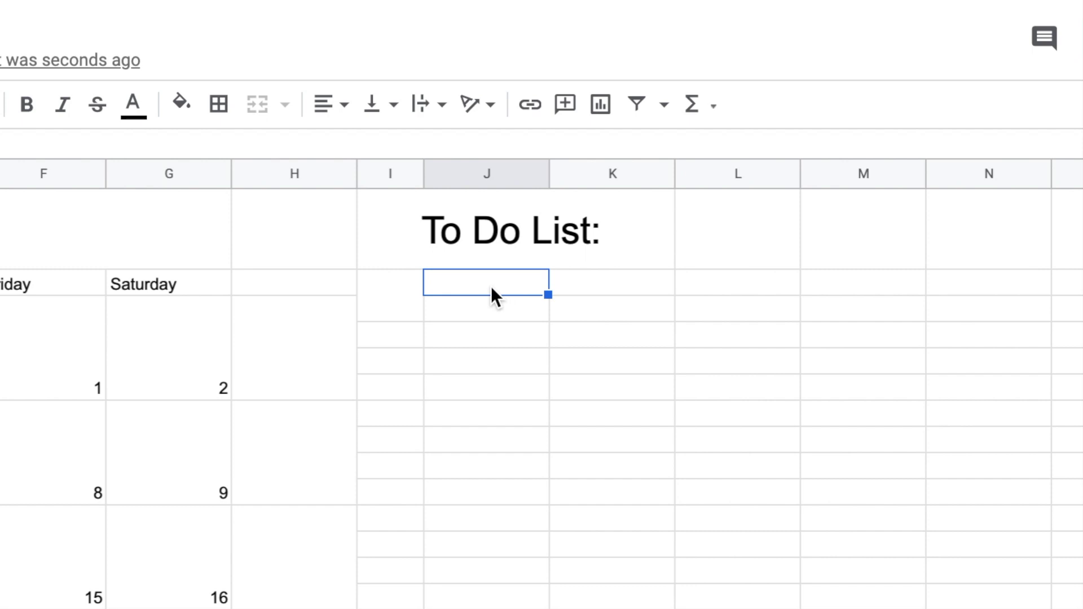
shift+click(592, 312)
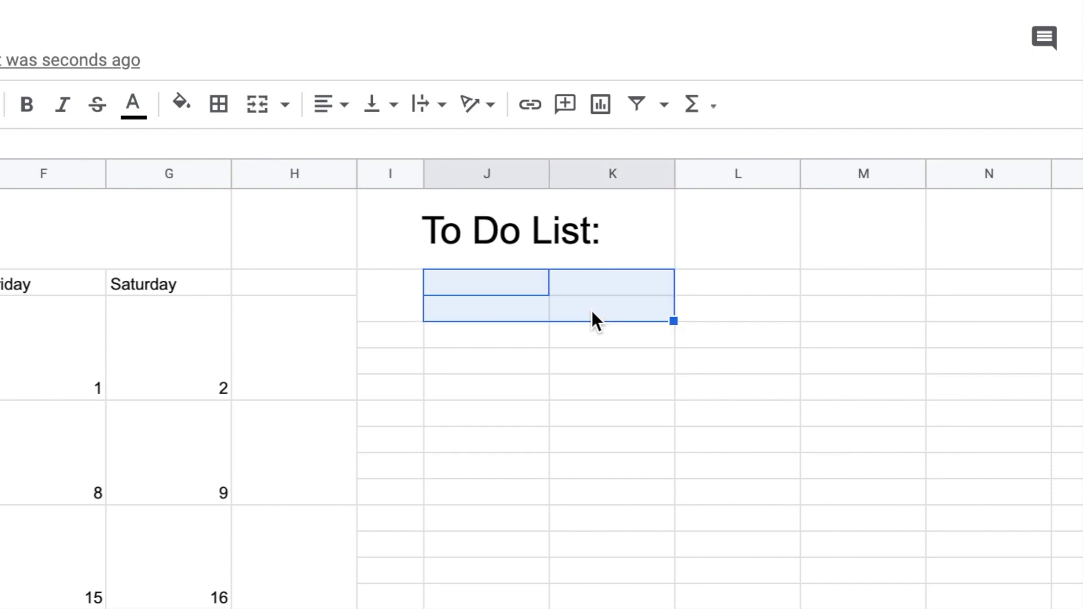
click(261, 106)
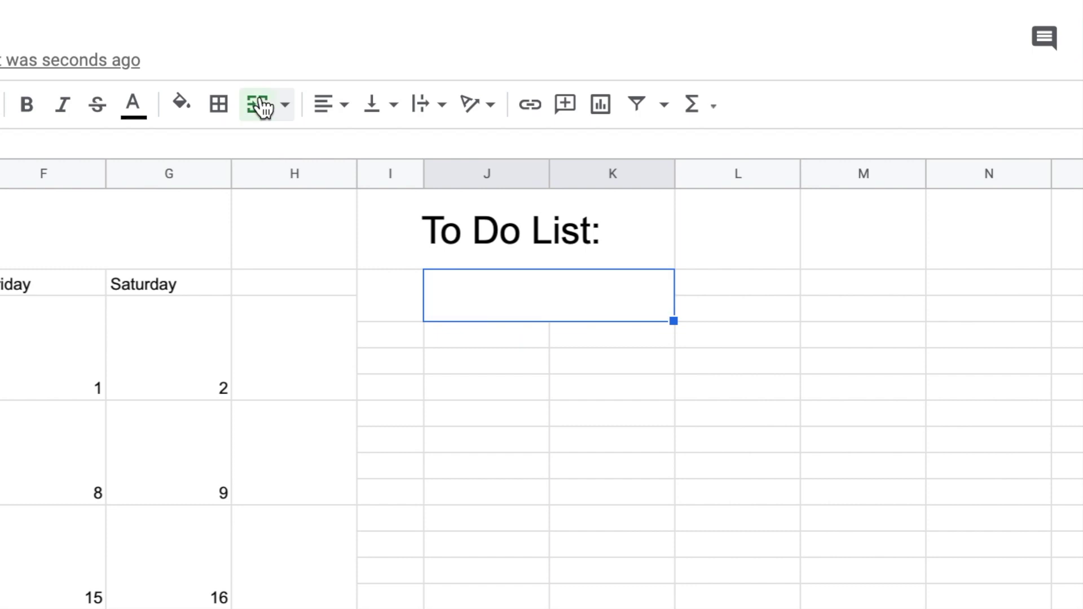
- Fill the merged pair of blocks in I2 to K3 down through row 27 to form the to-do list rows
click(419, 309)
shift+click(566, 307)
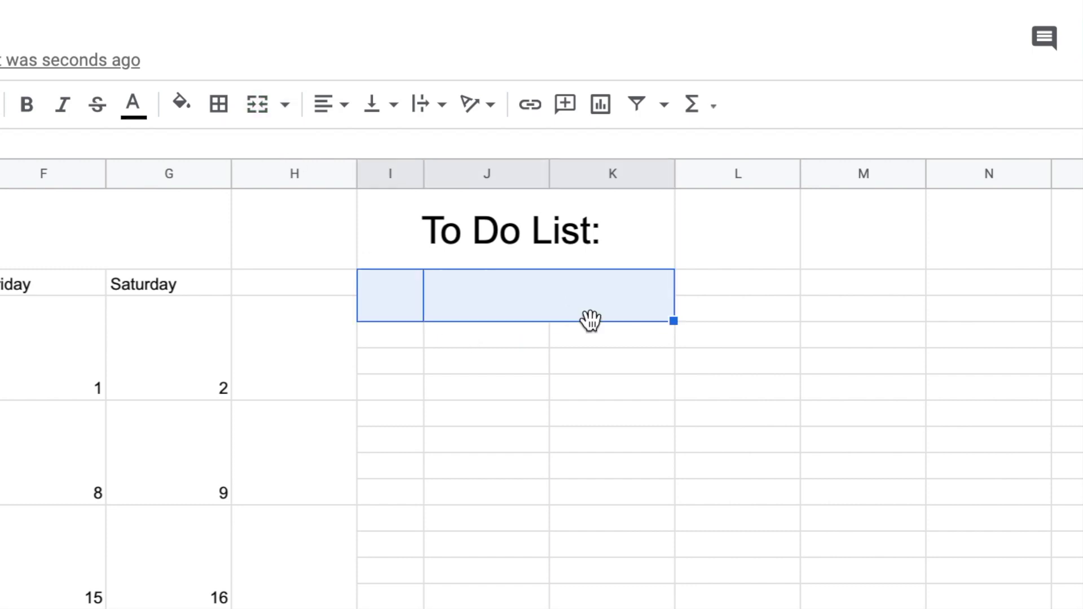
drag(674, 321, 674, 416)
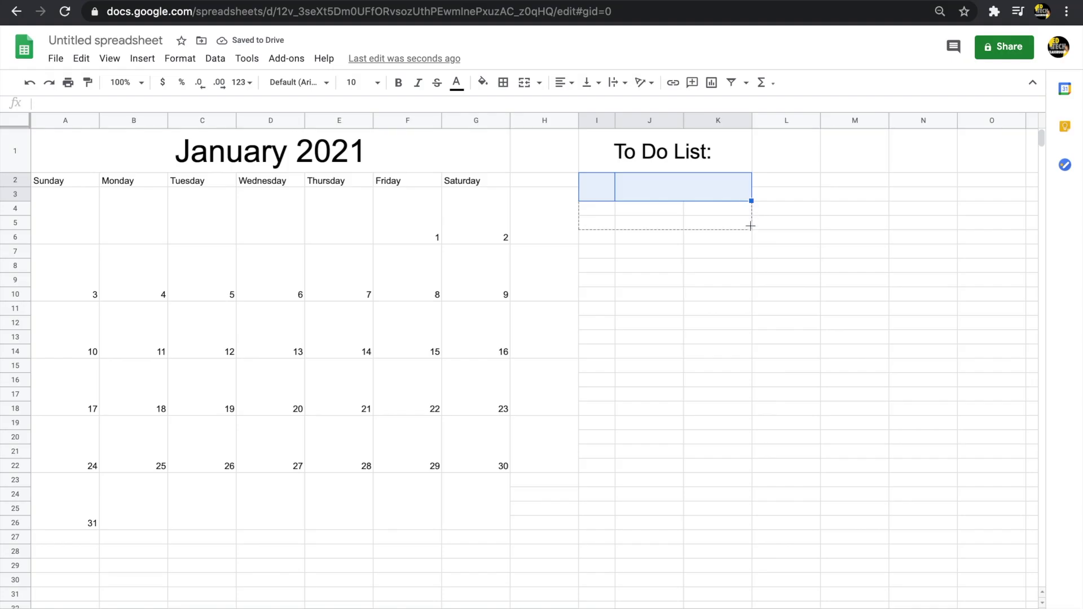
drag(751, 252, 730, 530)
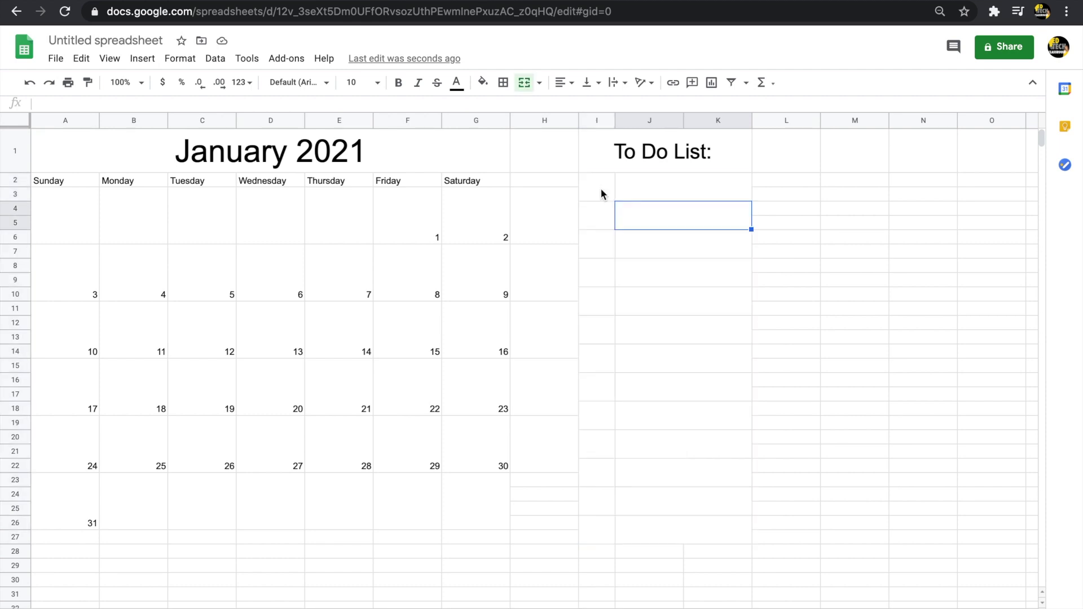
- Insert checkboxes in all merged blocks of column I from row 2 to row 27
click(601, 189)
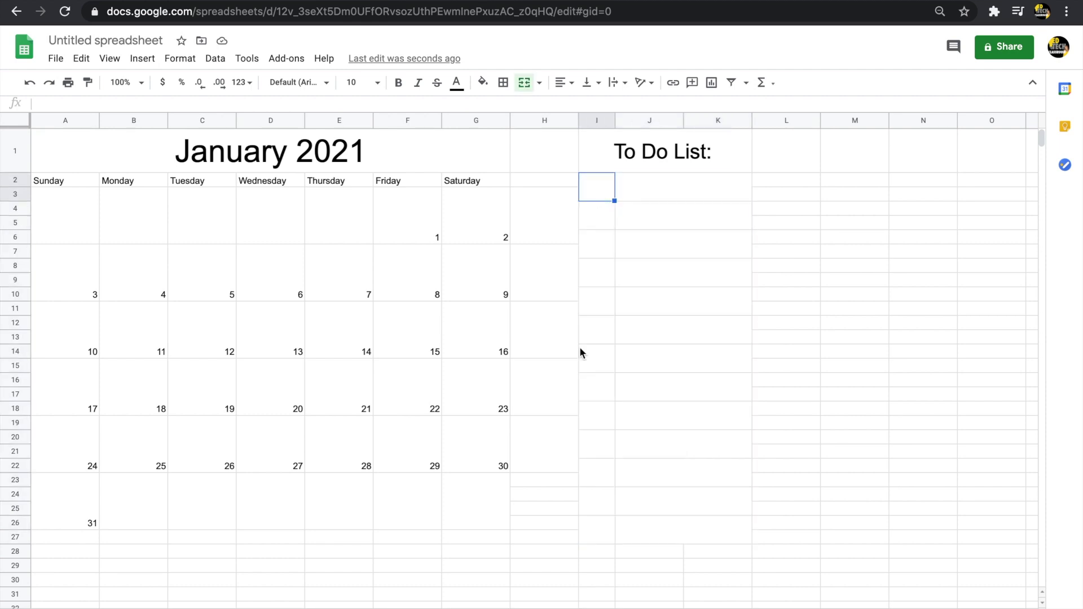
shift+click(592, 528)
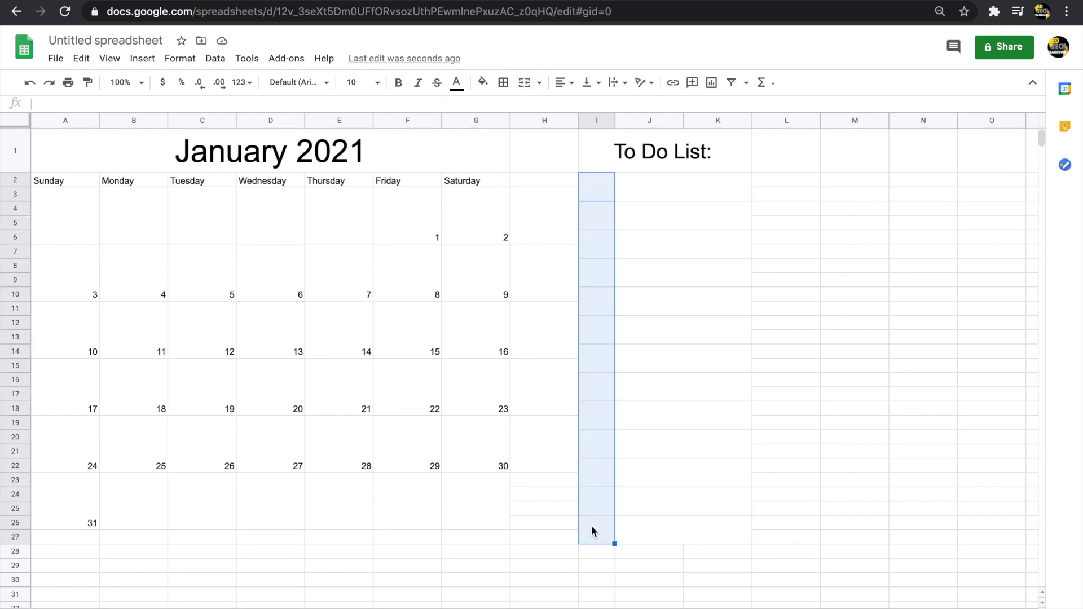
click(142, 59)
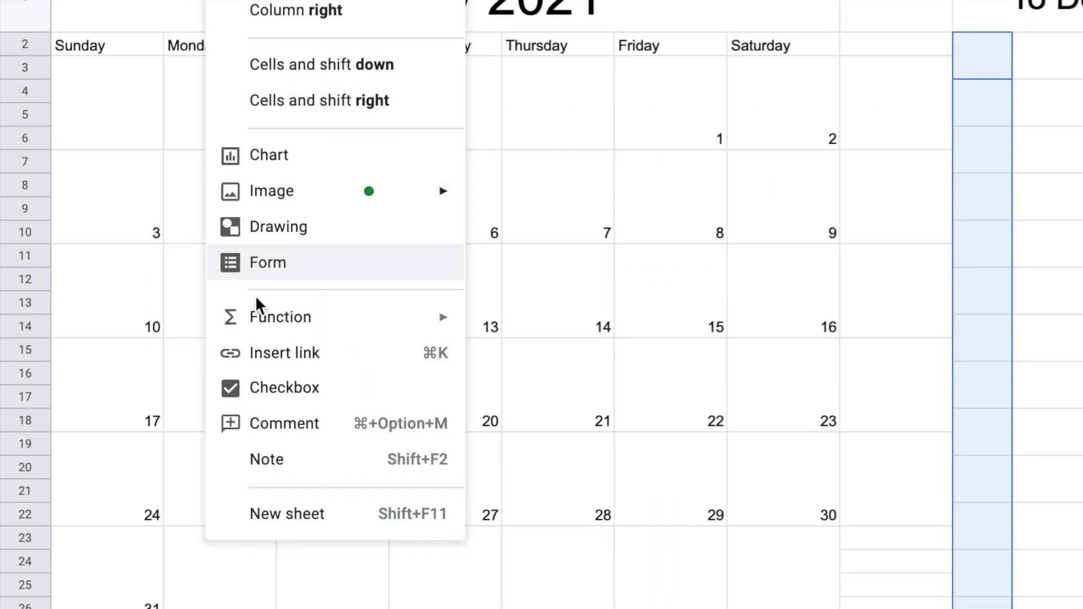
click(260, 389)
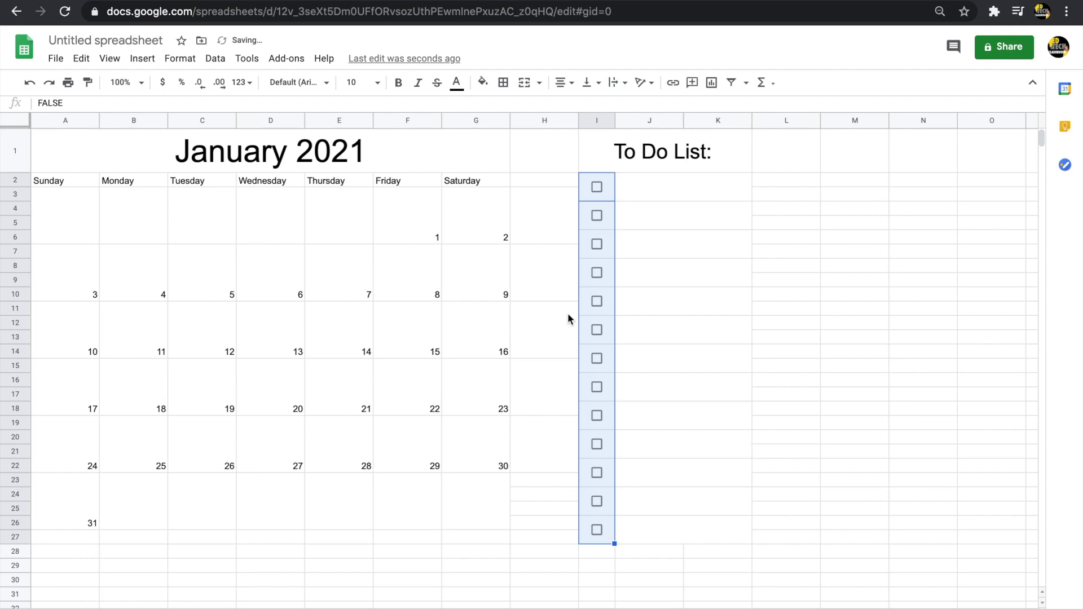
- Enter "Take attendance" and "Grade assignments" in the first two to-do list blocks beside the checkboxes
click(636, 190)
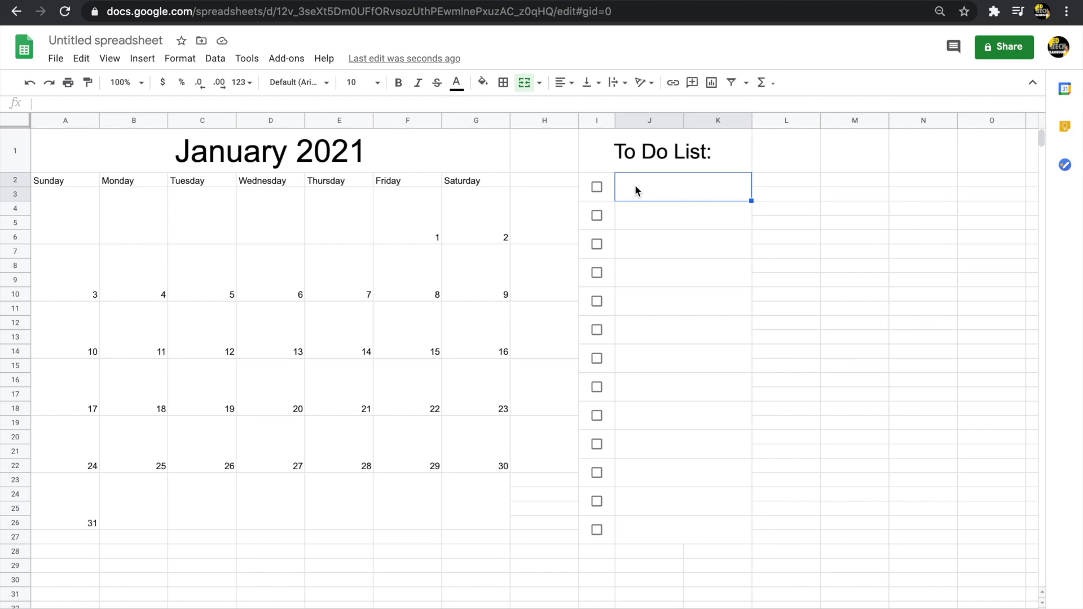
double_click(634, 184)
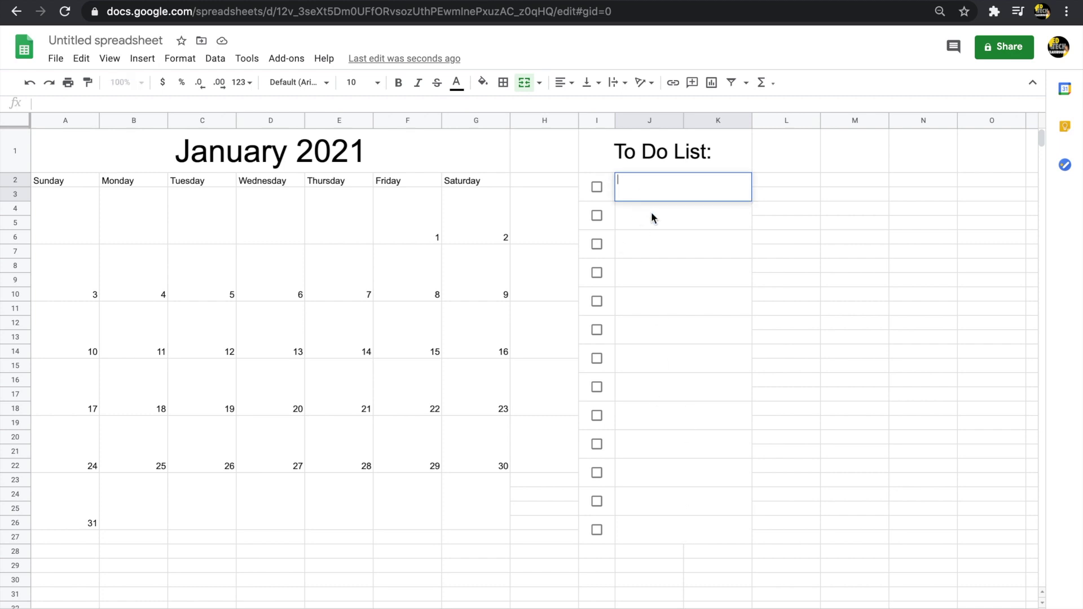
text(Chic)
key(BackSpace)
key(BackSpace)
key(BackSpace)
key(BackSpace)
text(Take attendance)
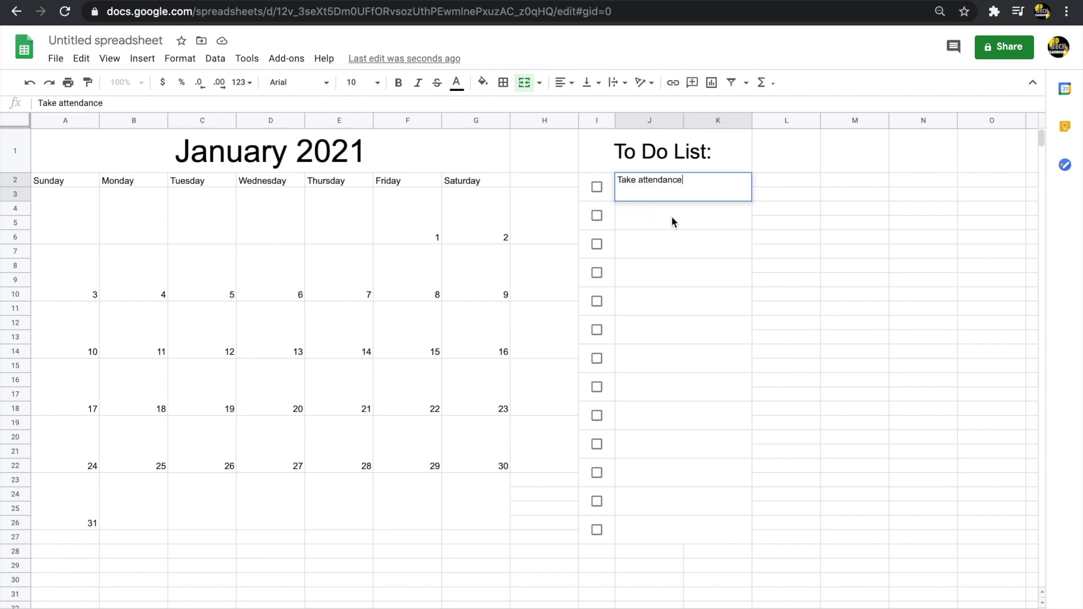
key(Return)
text(Grade assignments)
key(Return)
- Align the text of all to-do item blocks in J2 to K27 to the middle vertically
click(677, 194)
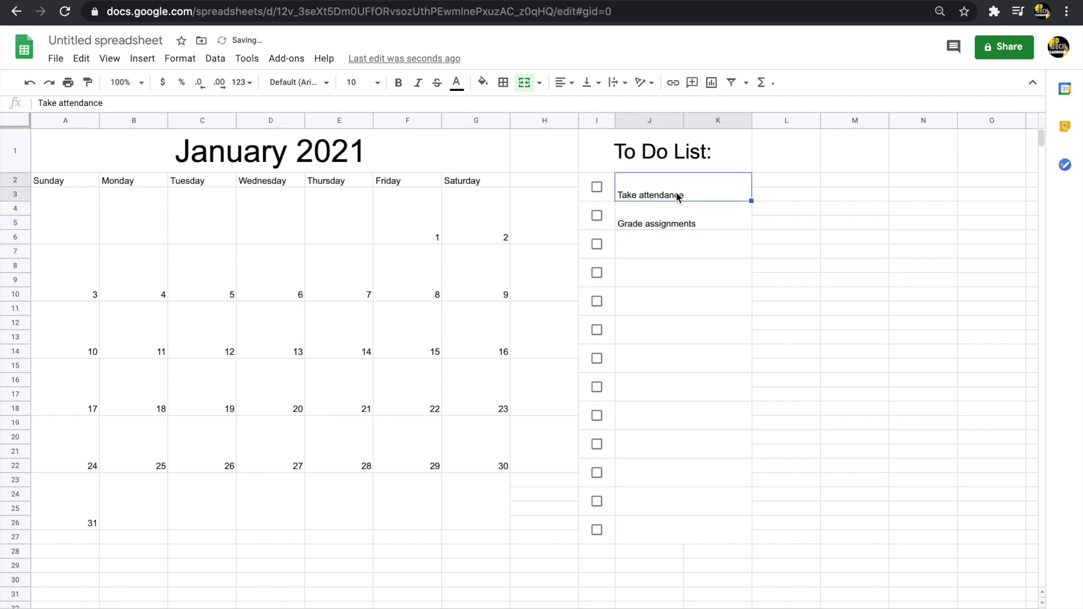
shift+click(675, 536)
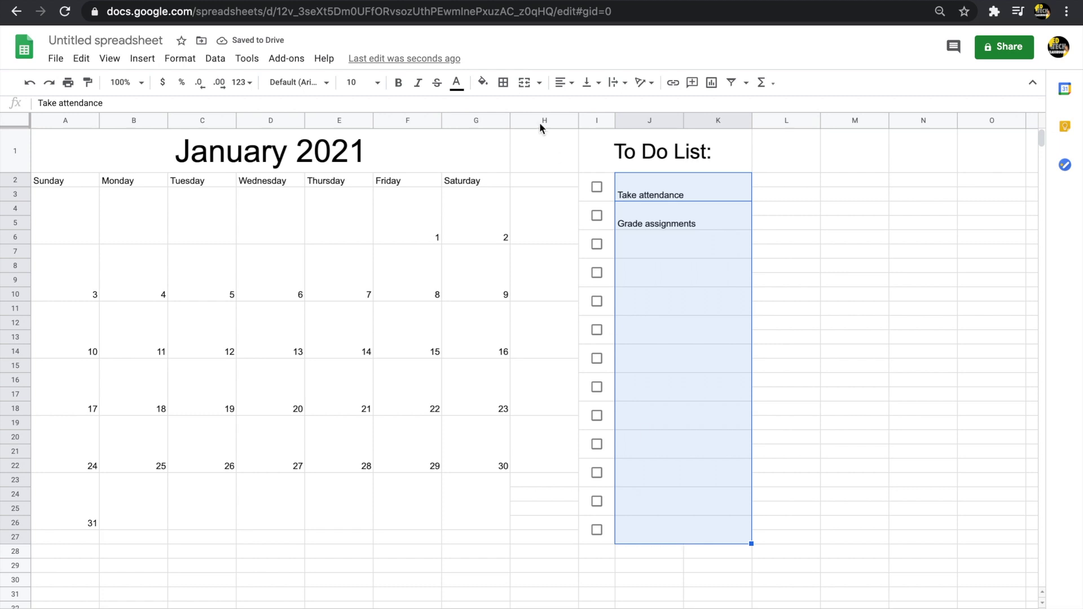
click(561, 82)
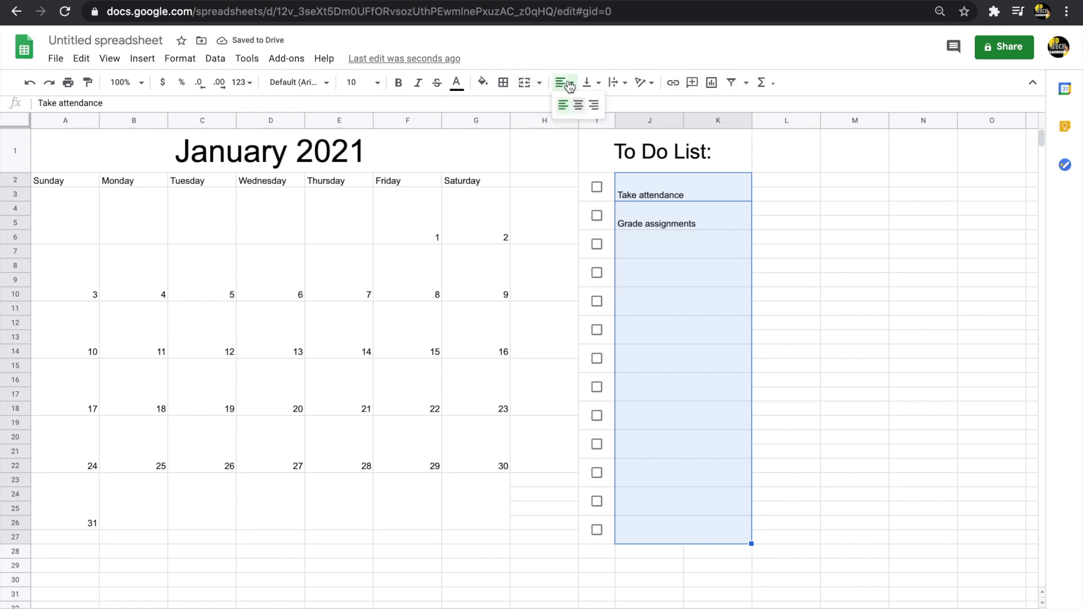
click(587, 82)
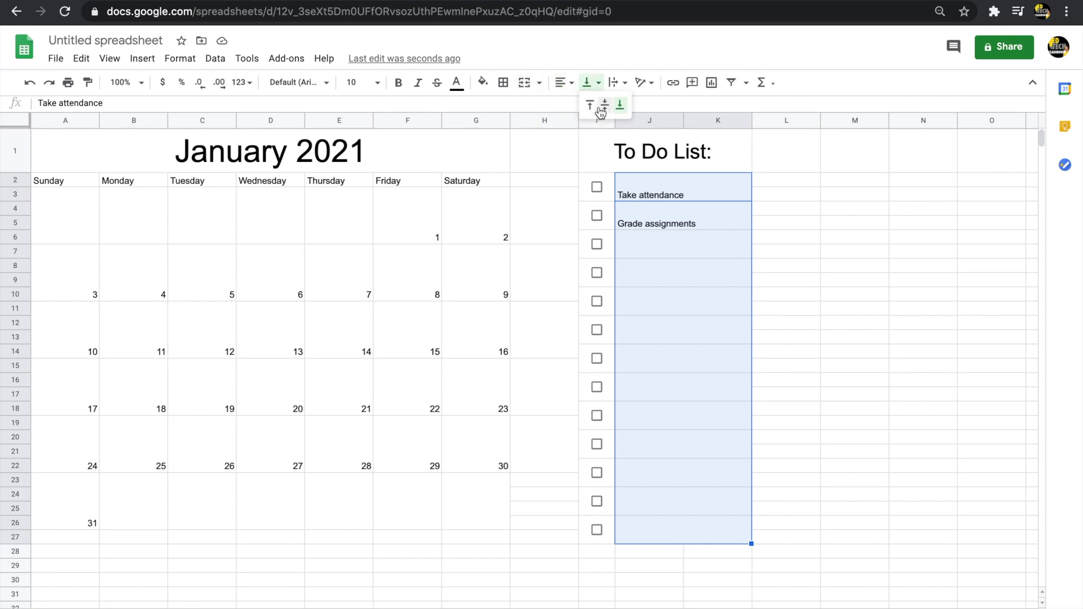
click(601, 105)
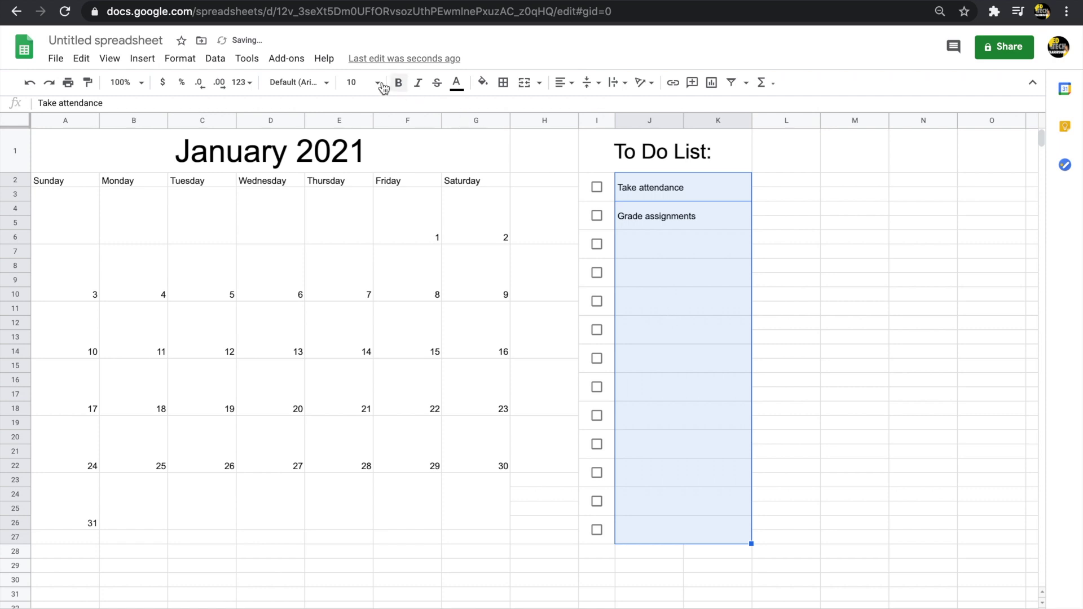
- Set the font size of the to-do item blocks in J2 to K27 to 14
click(361, 82)
click(361, 259)
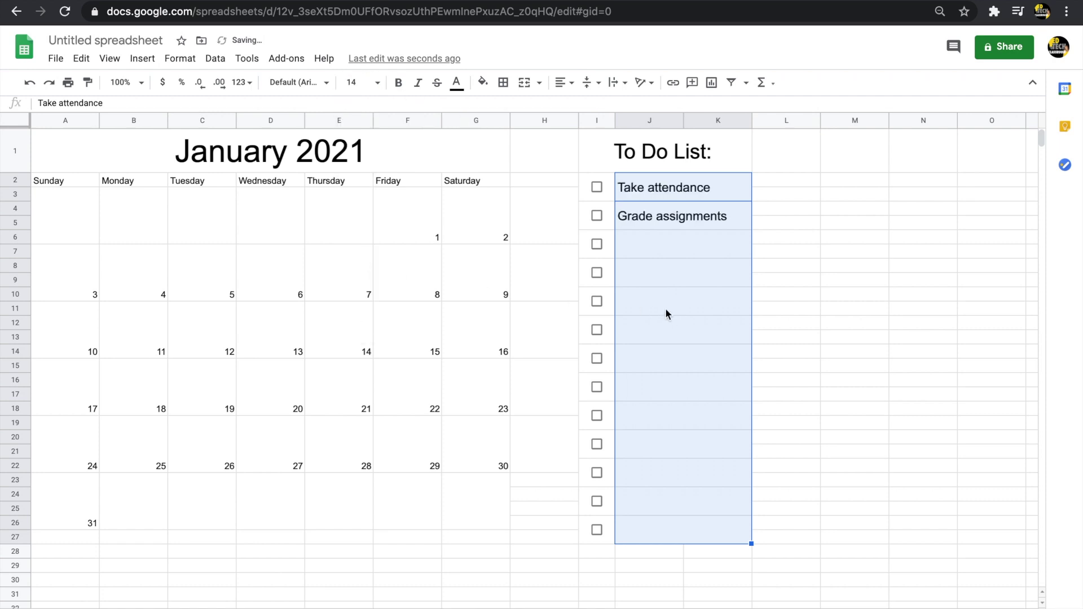
click(667, 312)
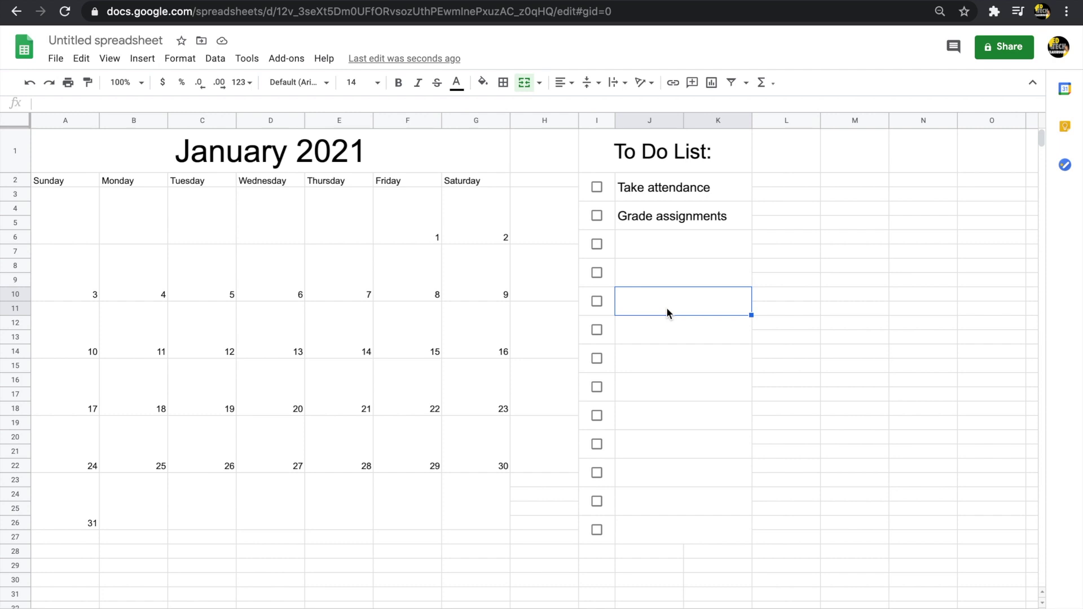
- Align the date numbers in all calendar day blocks from A3 to G26 to the left horizontally and the top vertically
click(55, 150)
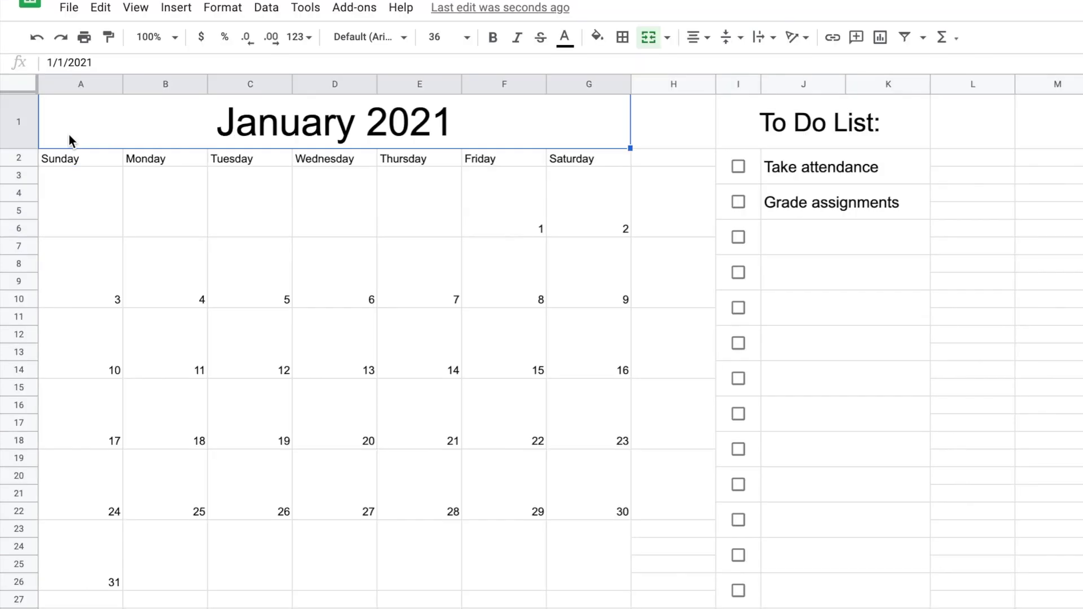
click(79, 194)
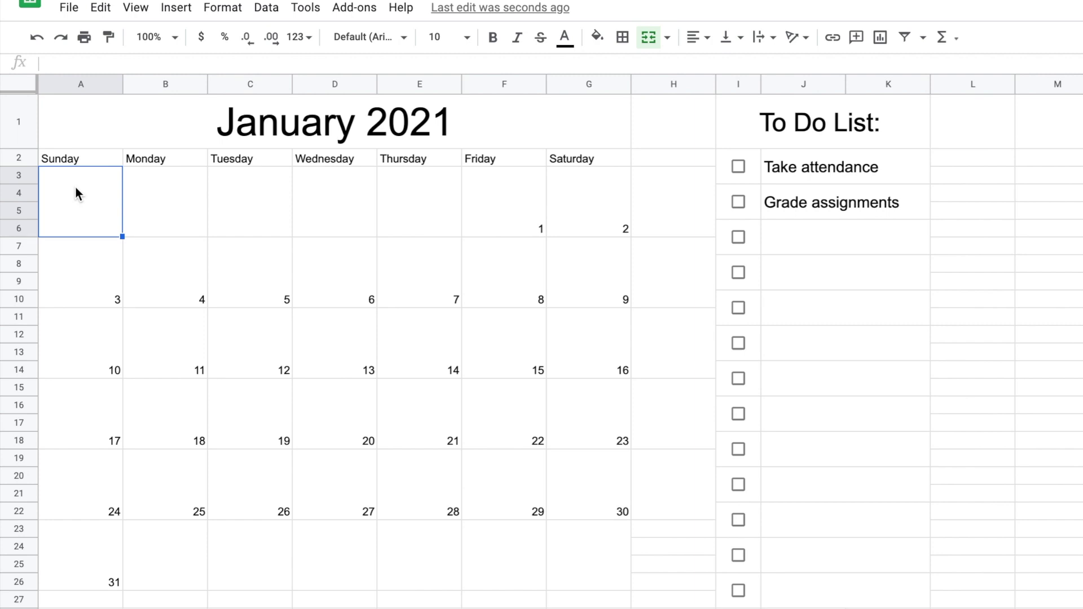
shift+click(602, 559)
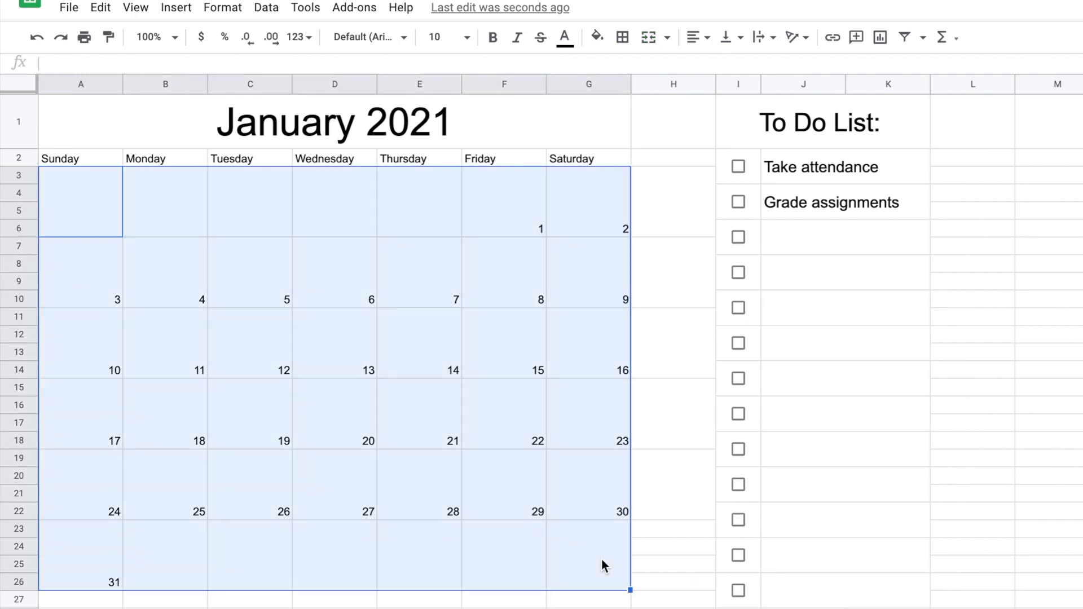
click(695, 40)
click(697, 67)
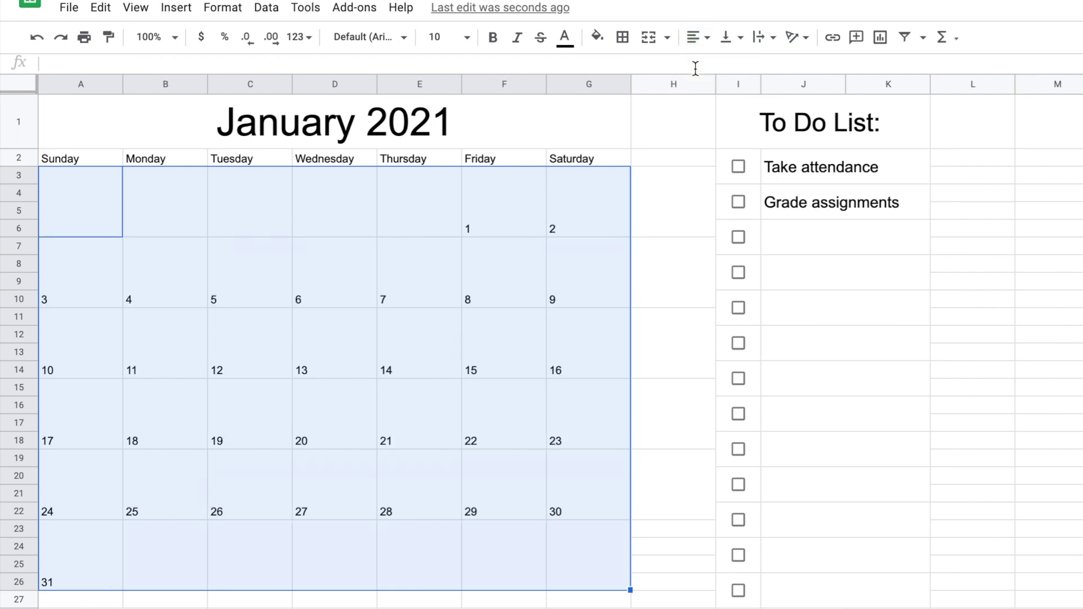
click(734, 39)
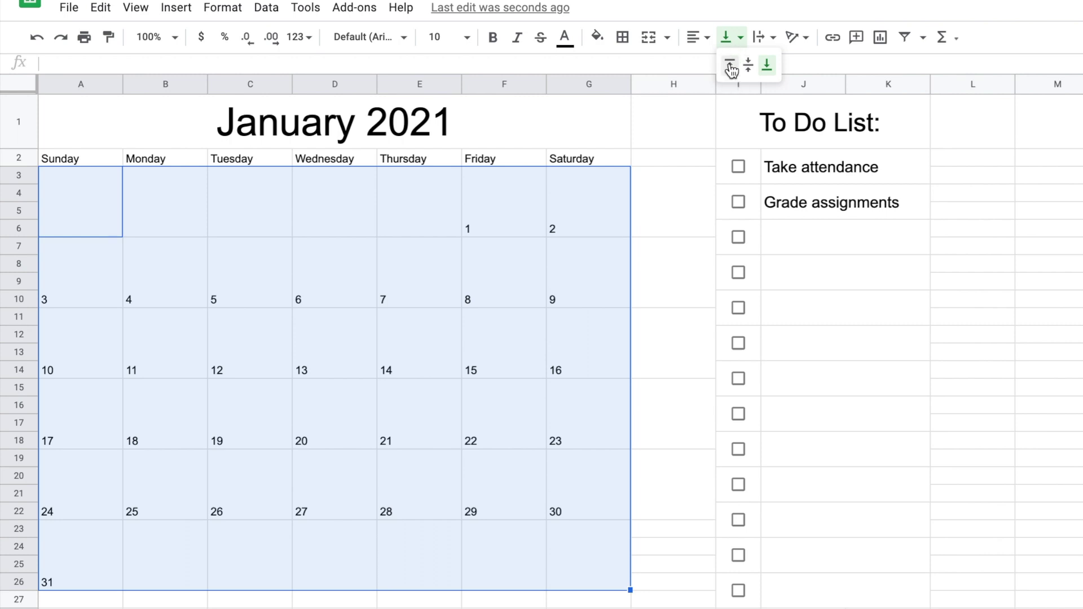
click(730, 68)
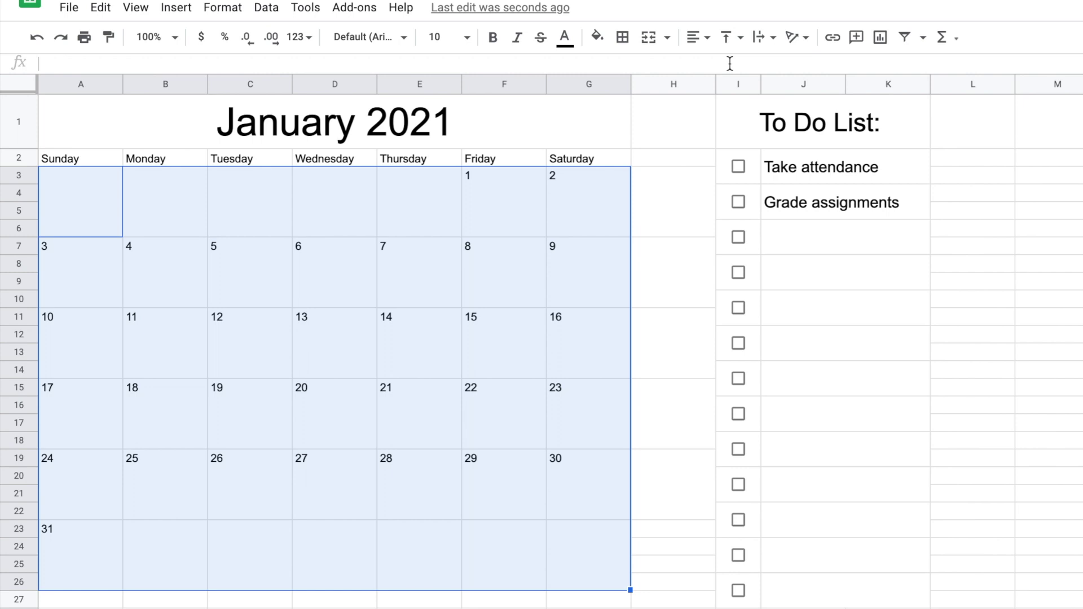
- Center the weekday headings from Sunday to Saturday in A2 to G2 horizontally
click(111, 159)
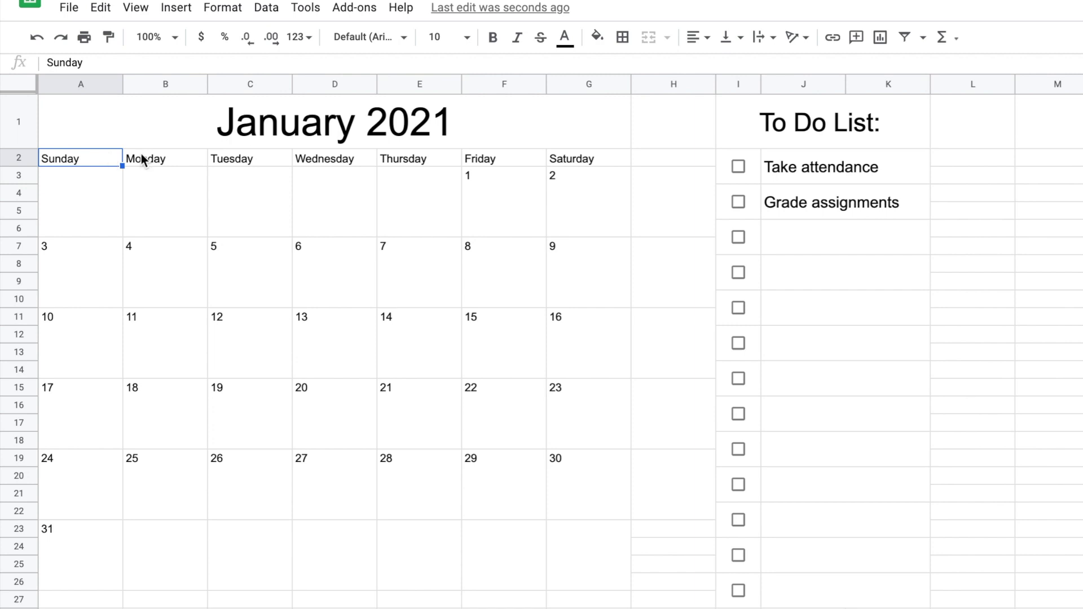
shift+click(614, 156)
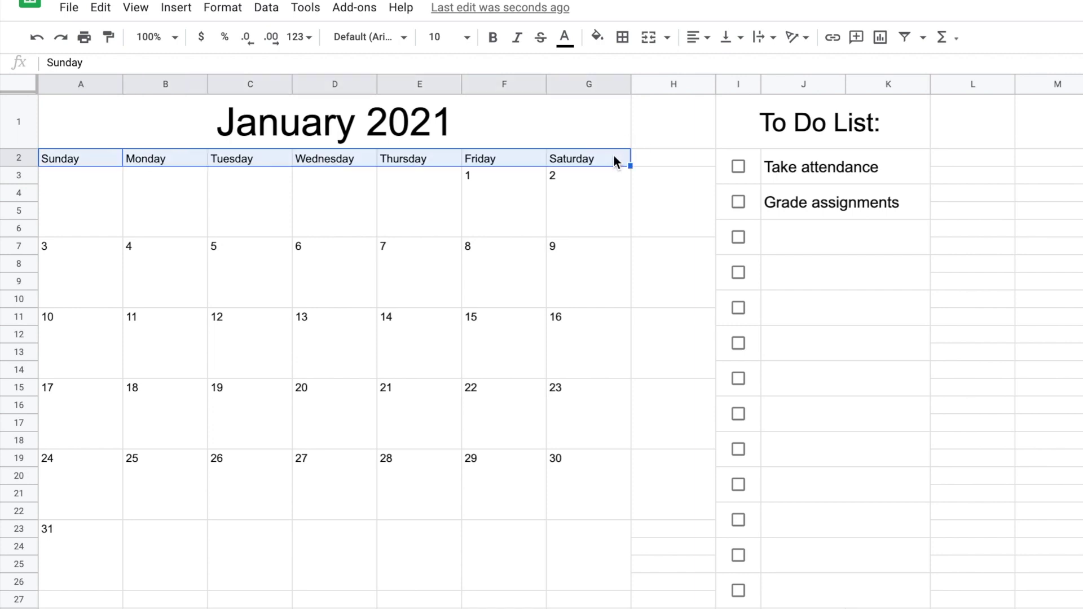
click(698, 36)
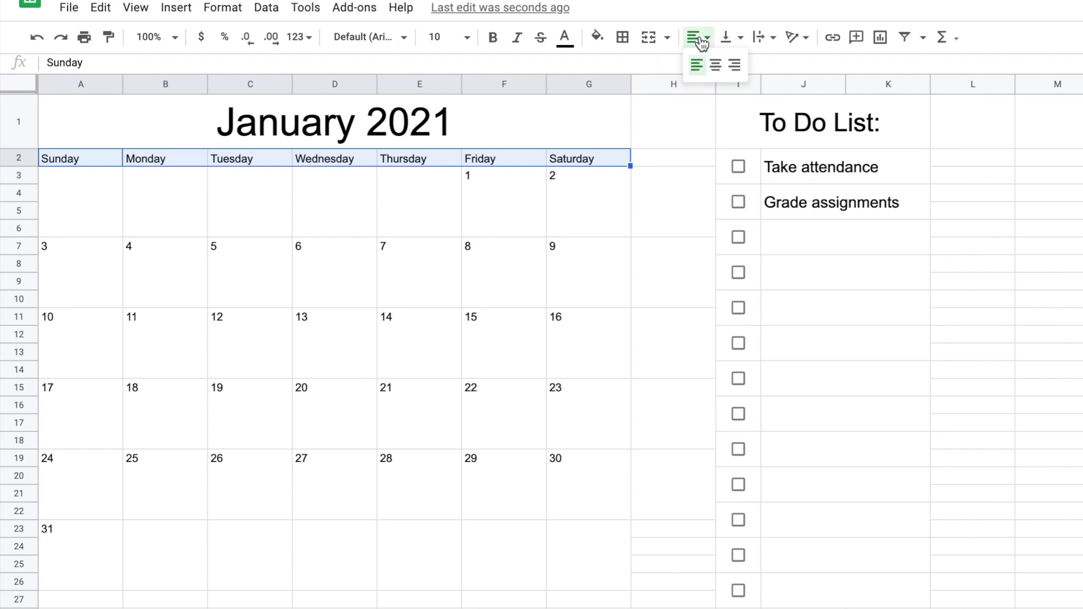
click(716, 65)
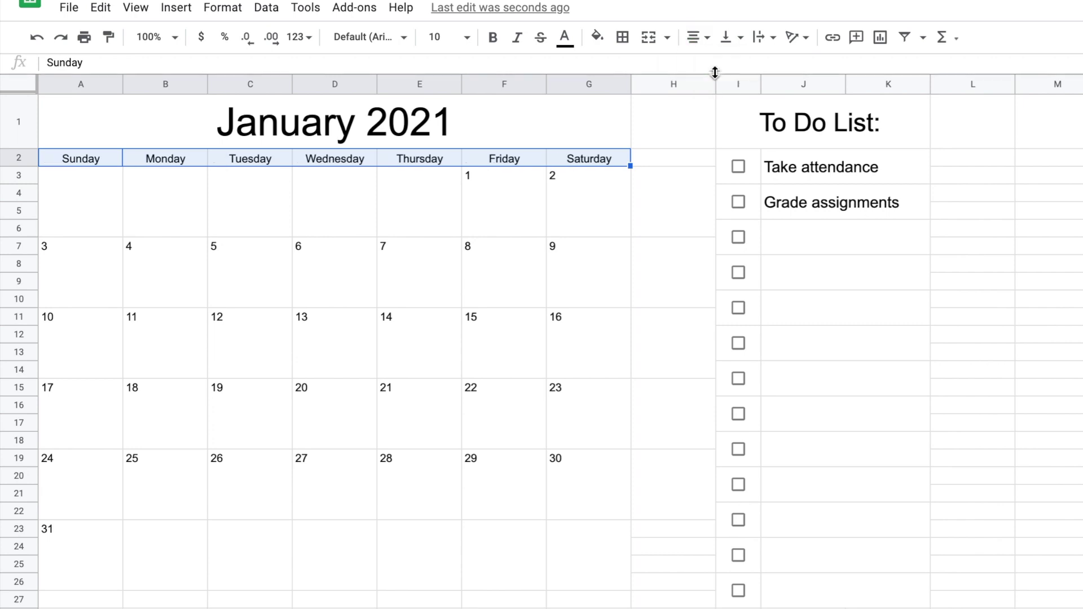
- Change the font of the whole calendar, from the January 2021 title through row 26, to Raleway
click(465, 146)
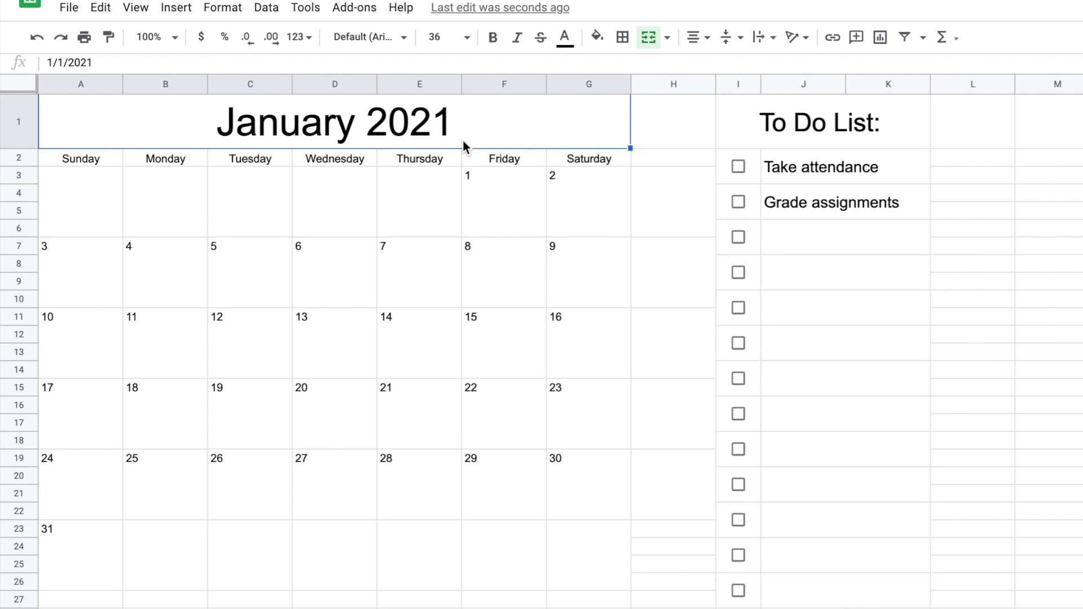
shift+click(598, 566)
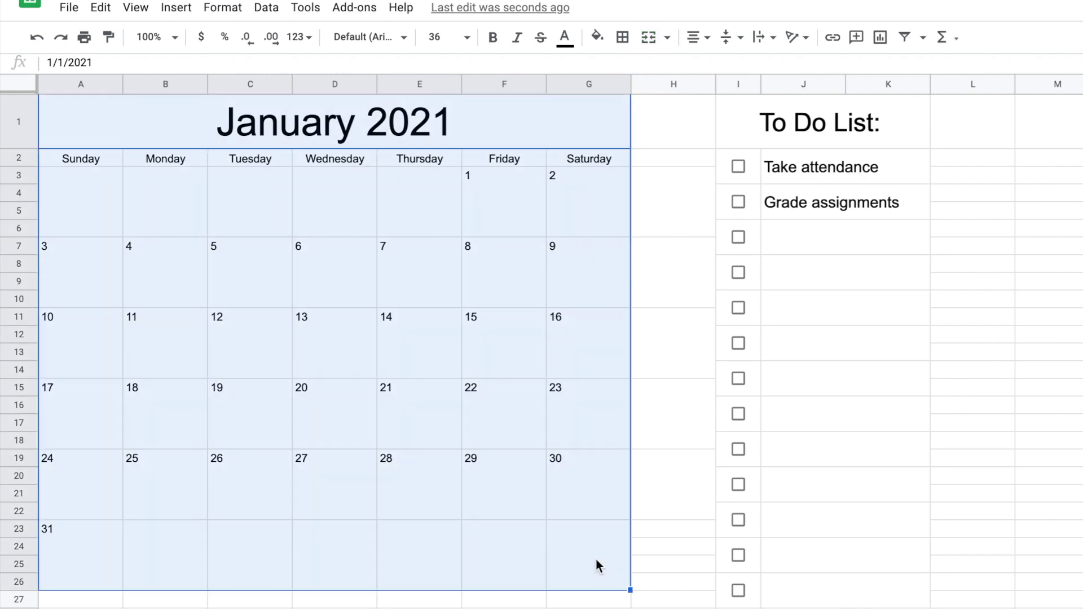
click(387, 39)
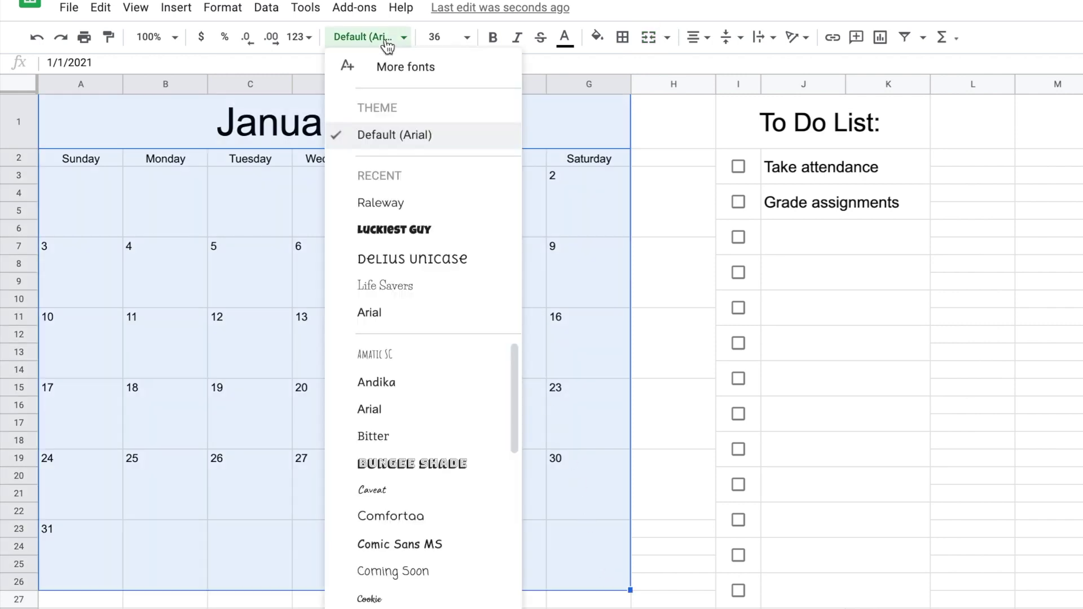
click(395, 203)
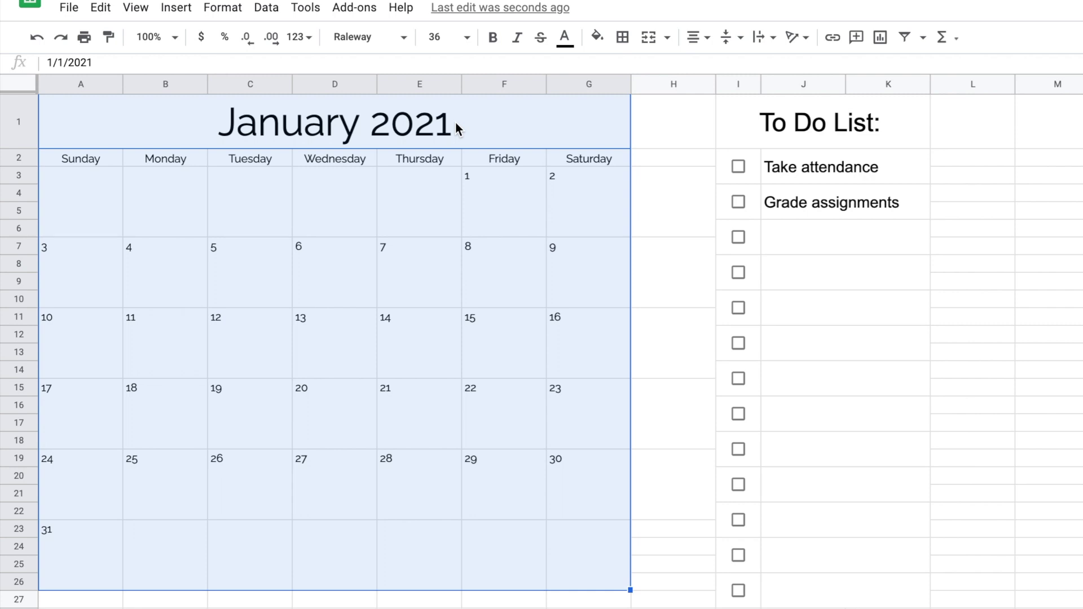
- Apply all borders to the calendar in A1 to G26, using the thicker solid line style
click(623, 37)
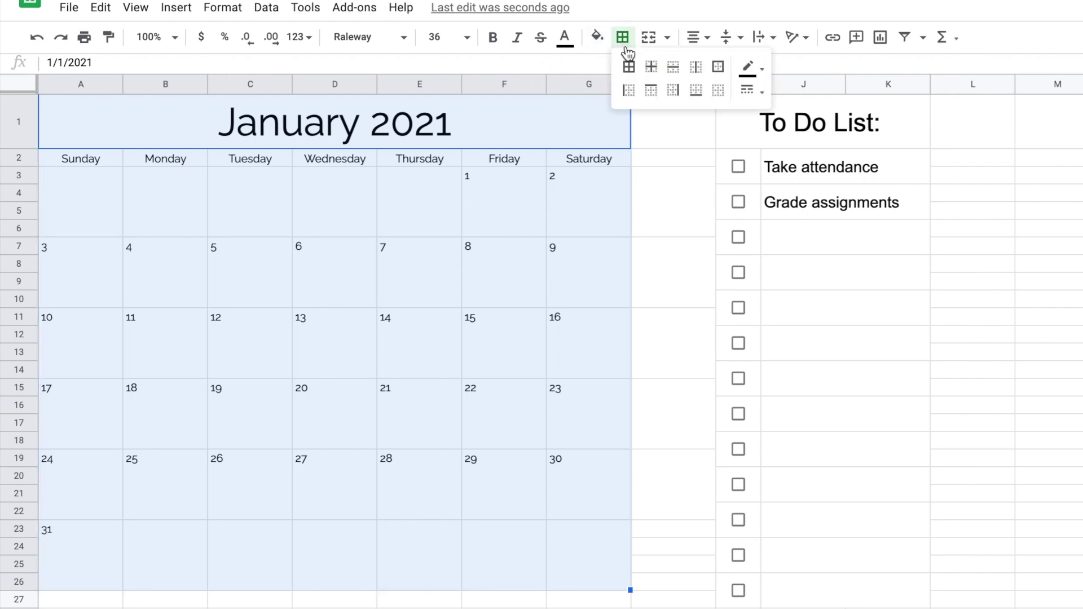
click(630, 68)
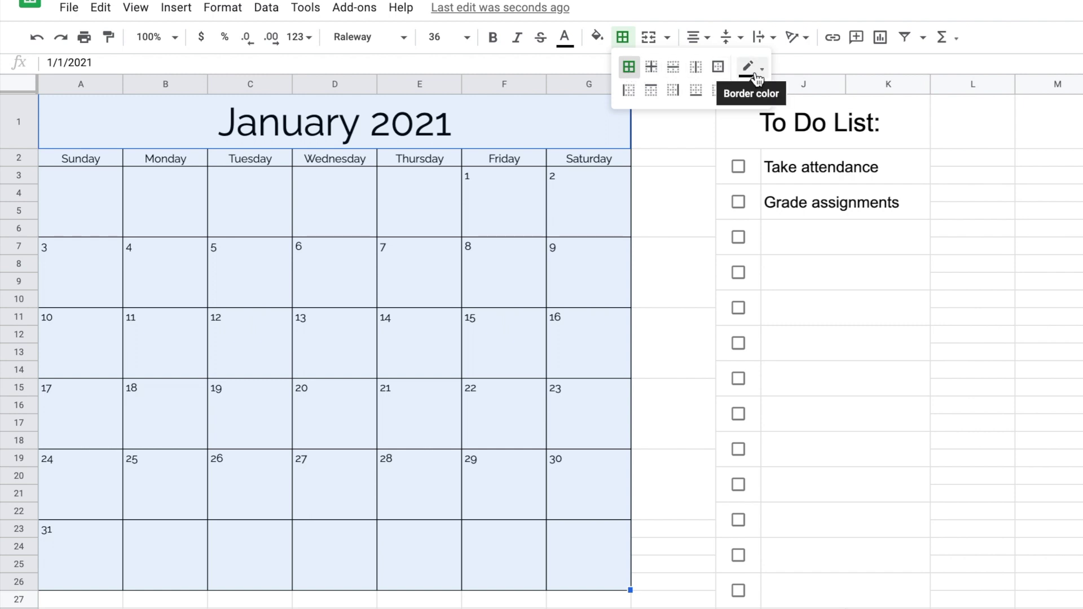
click(749, 96)
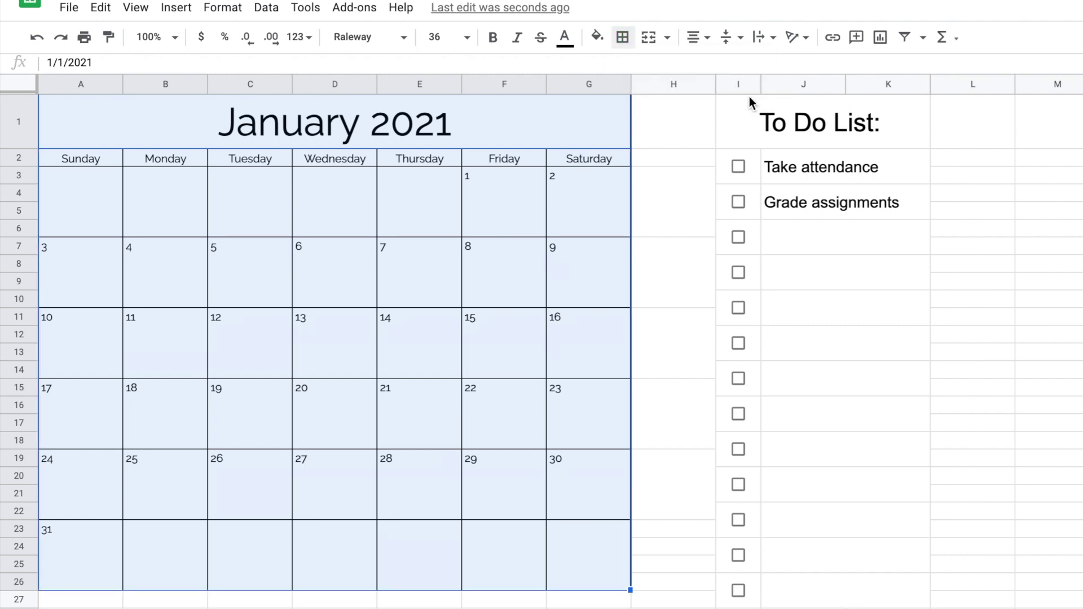
click(622, 40)
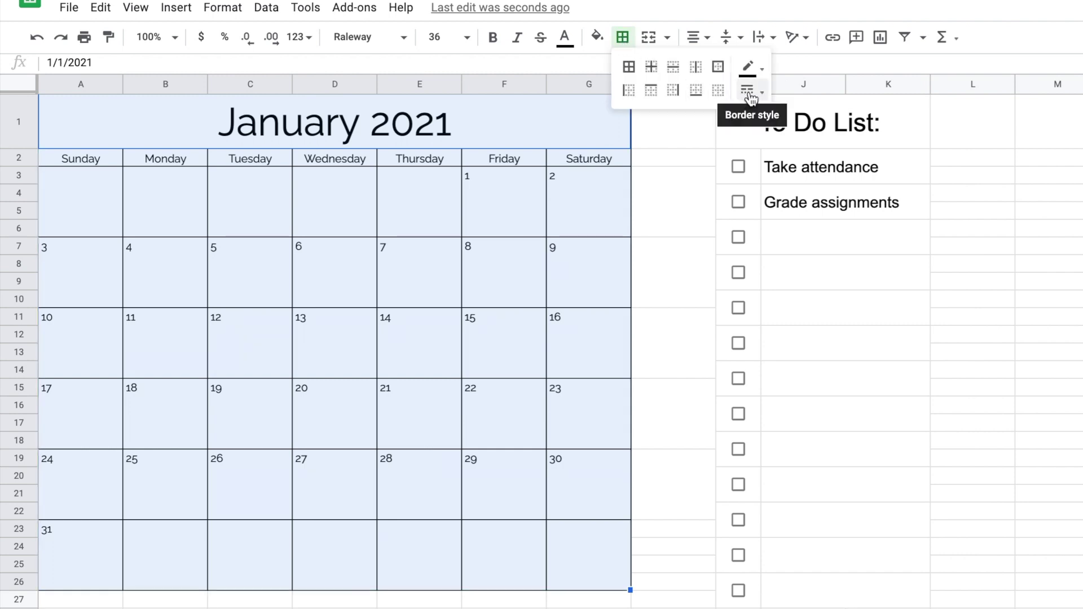
click(750, 97)
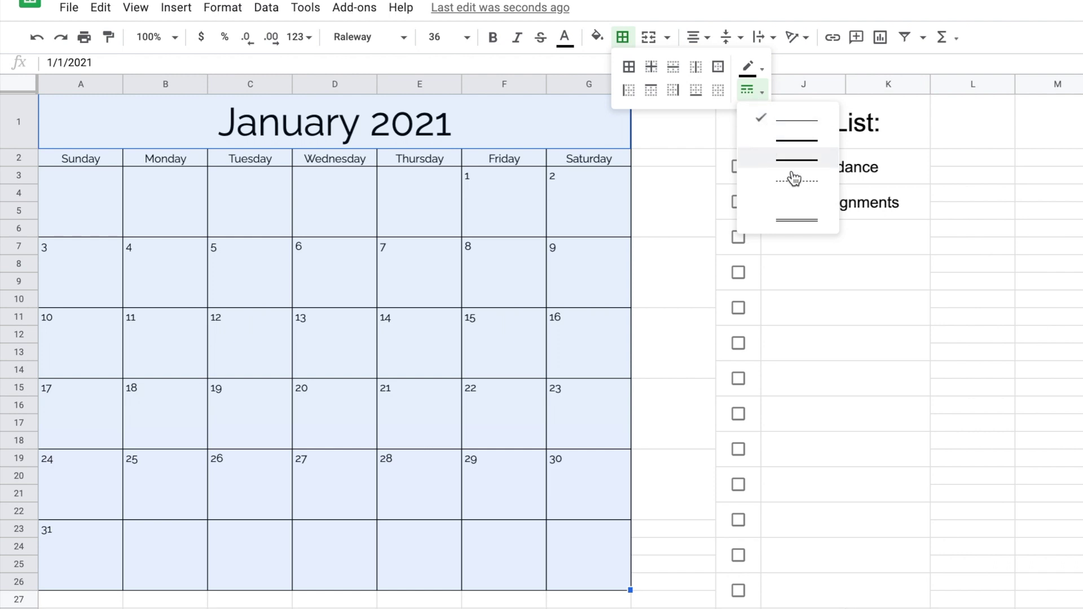
click(791, 137)
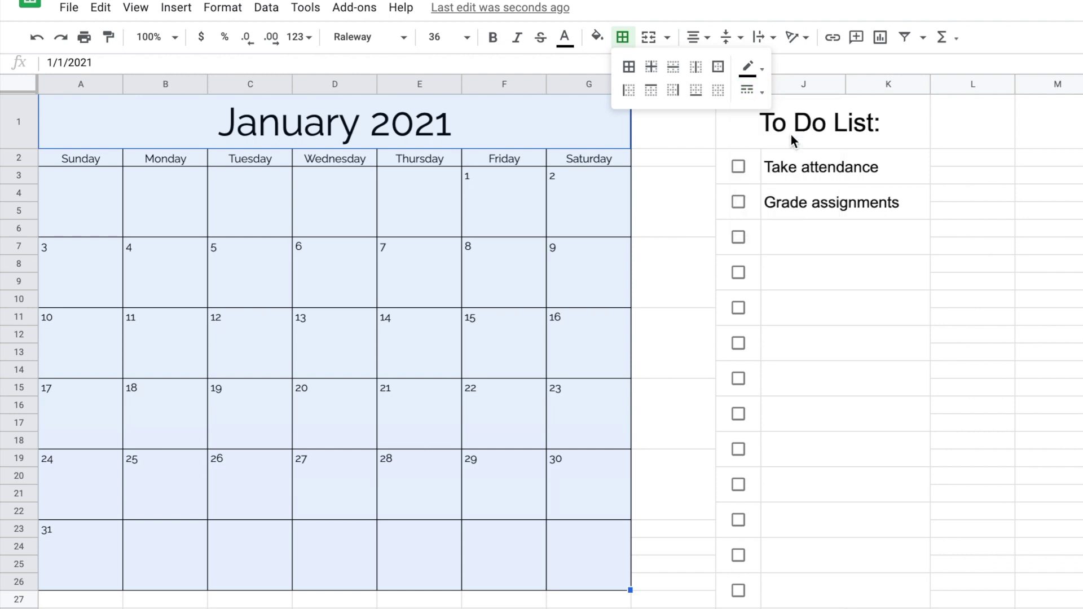
click(589, 135)
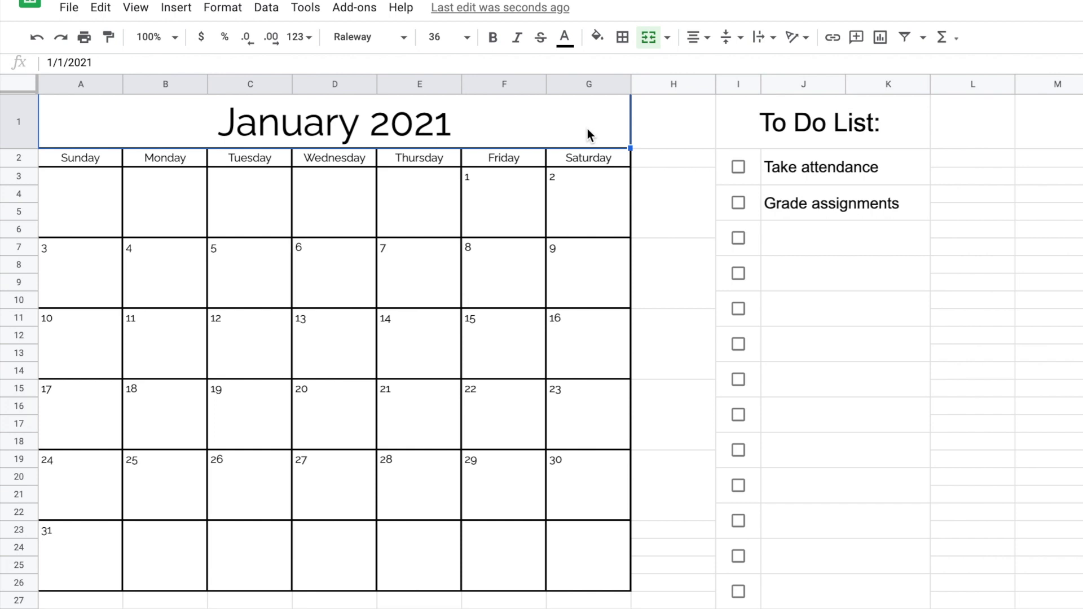
- Insert one blank row above the January 2021 title row and shrink it to a narrow margin
click(29, 148)
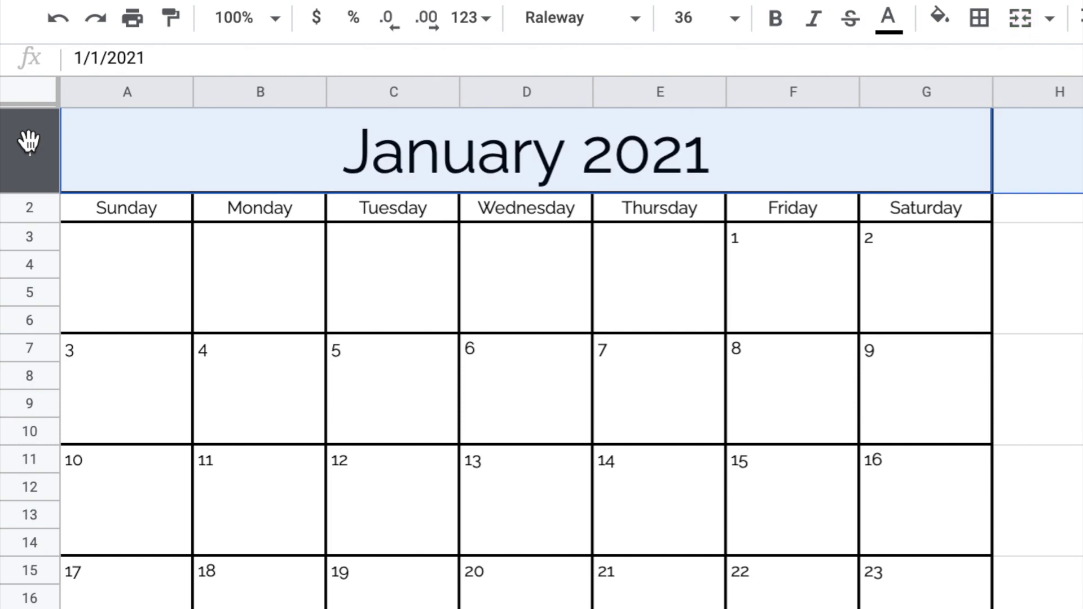
right_click(28, 141)
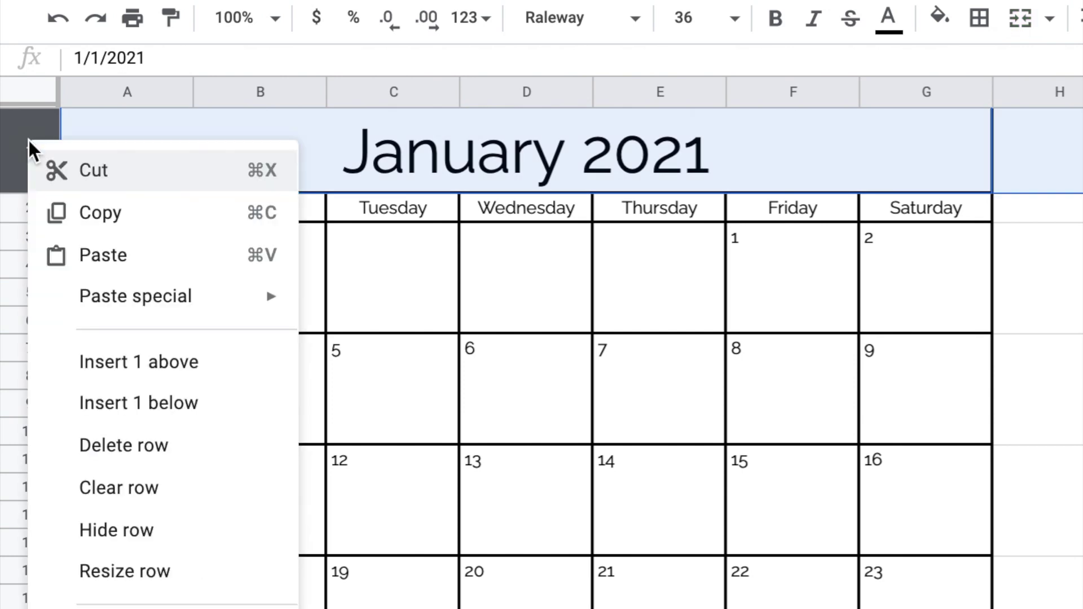
click(95, 359)
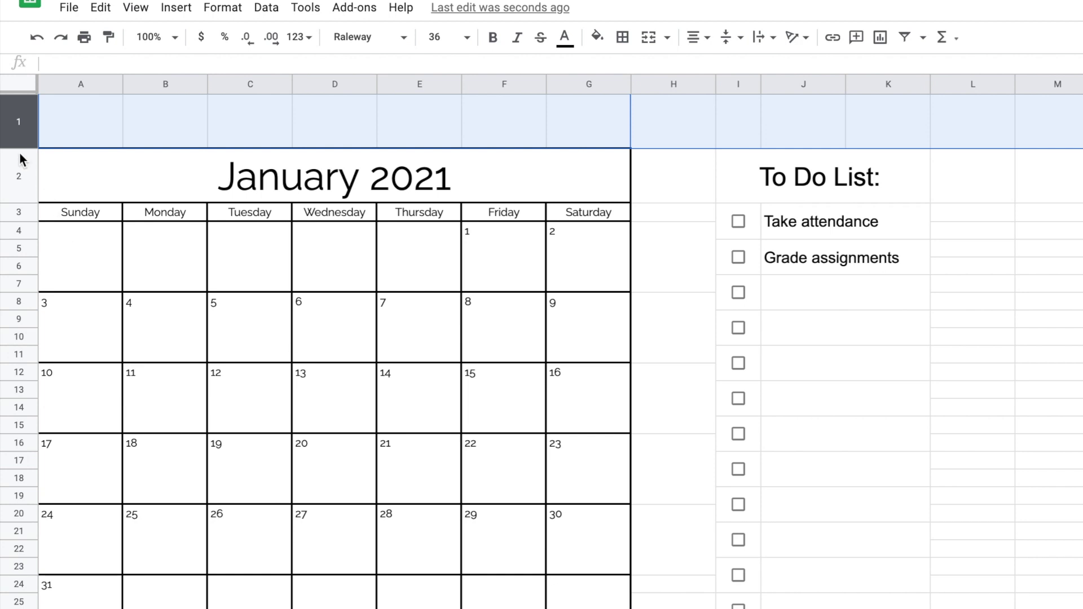
drag(18, 149, 17, 113)
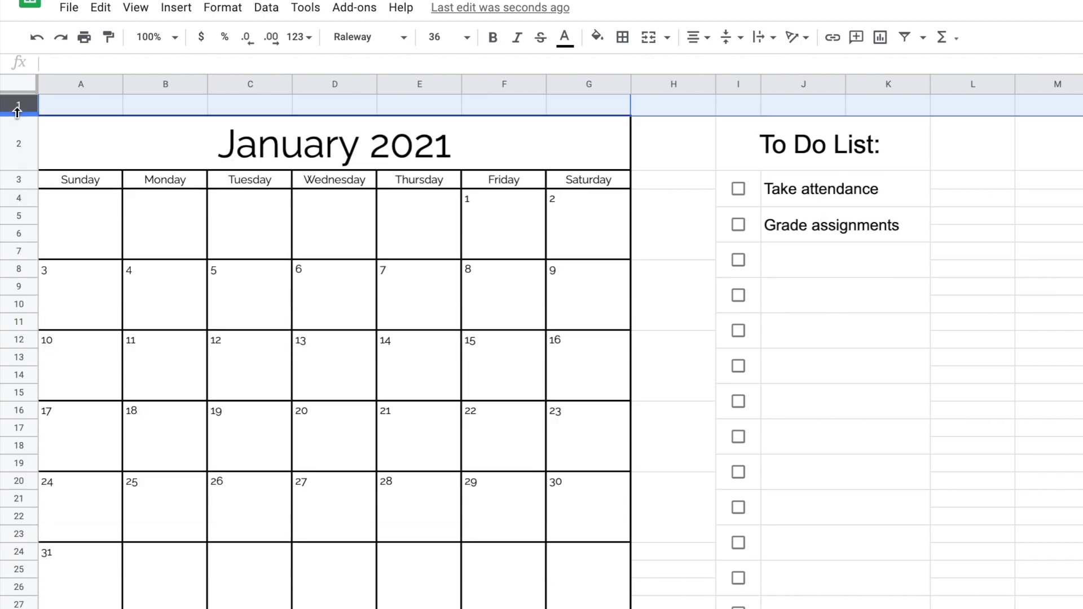
- Insert one blank column before the Sunday column and narrow it to a slim margin
click(180, 134)
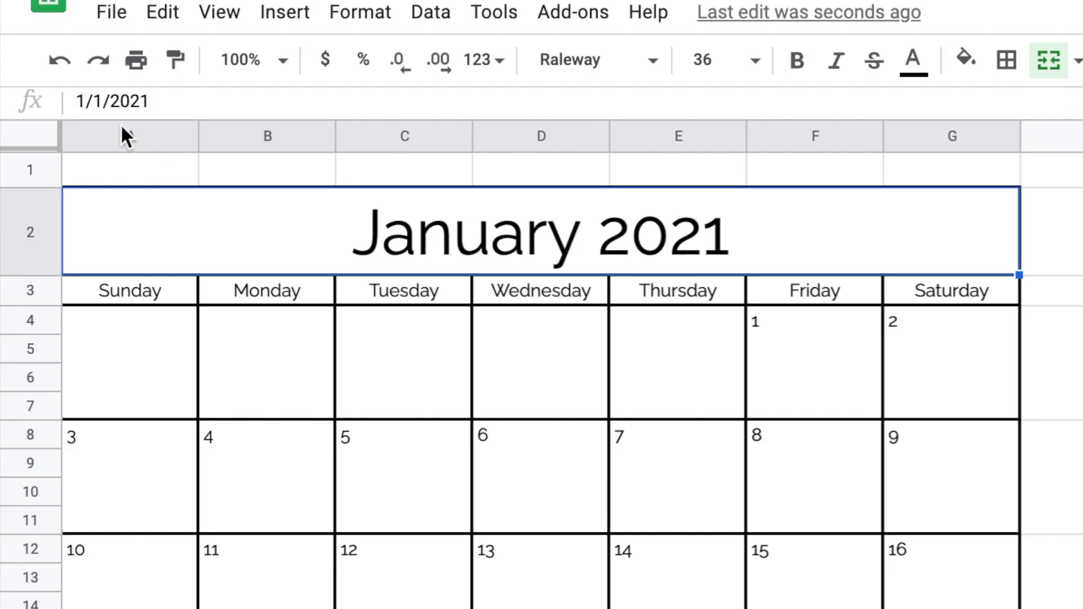
click(122, 129)
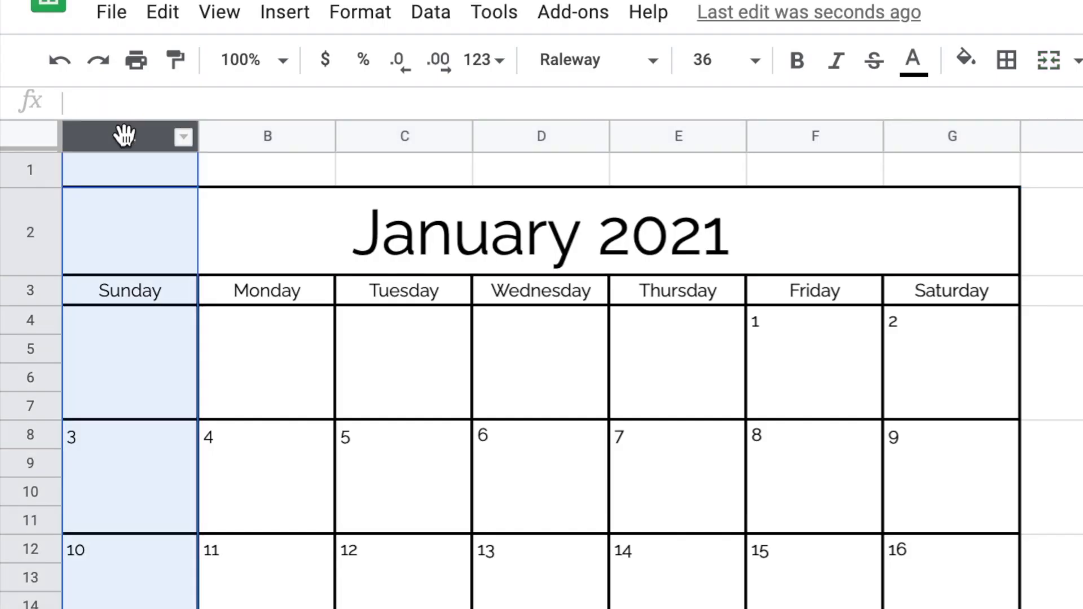
right_click(126, 141)
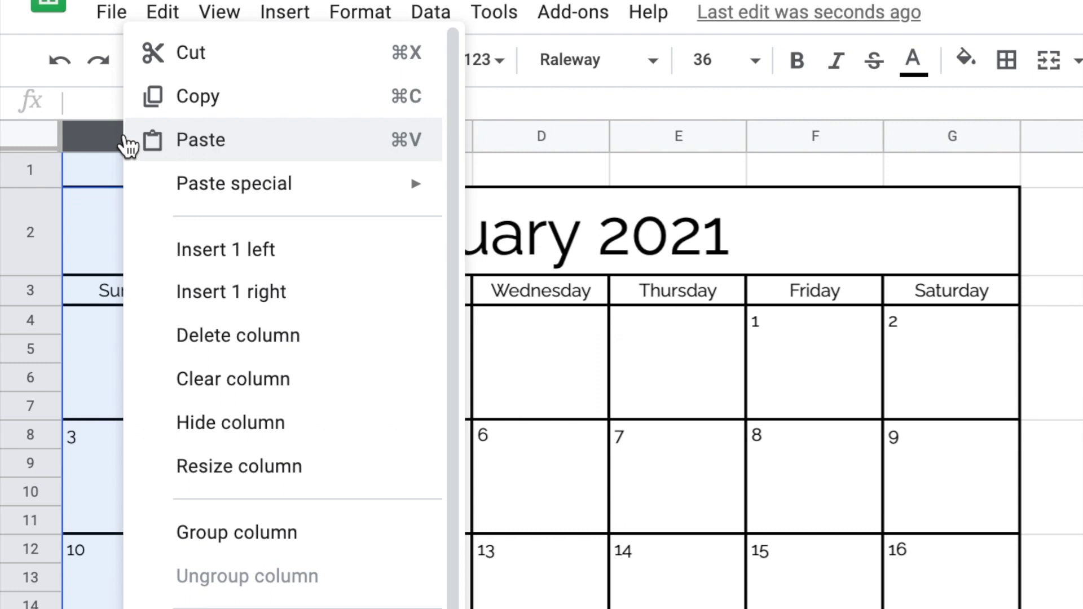
click(230, 257)
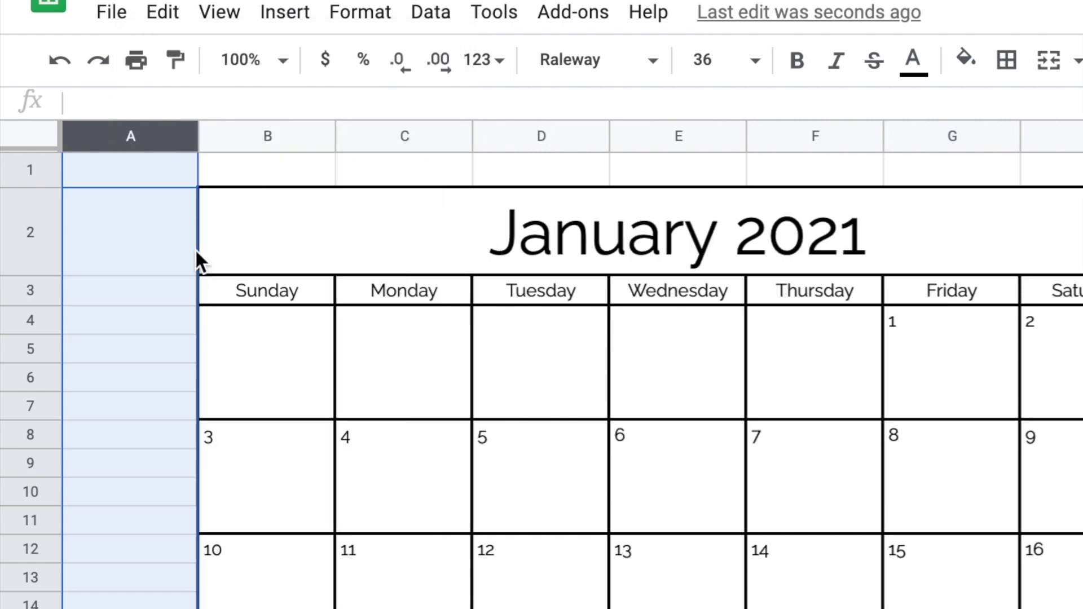
drag(198, 140, 115, 142)
click(292, 360)
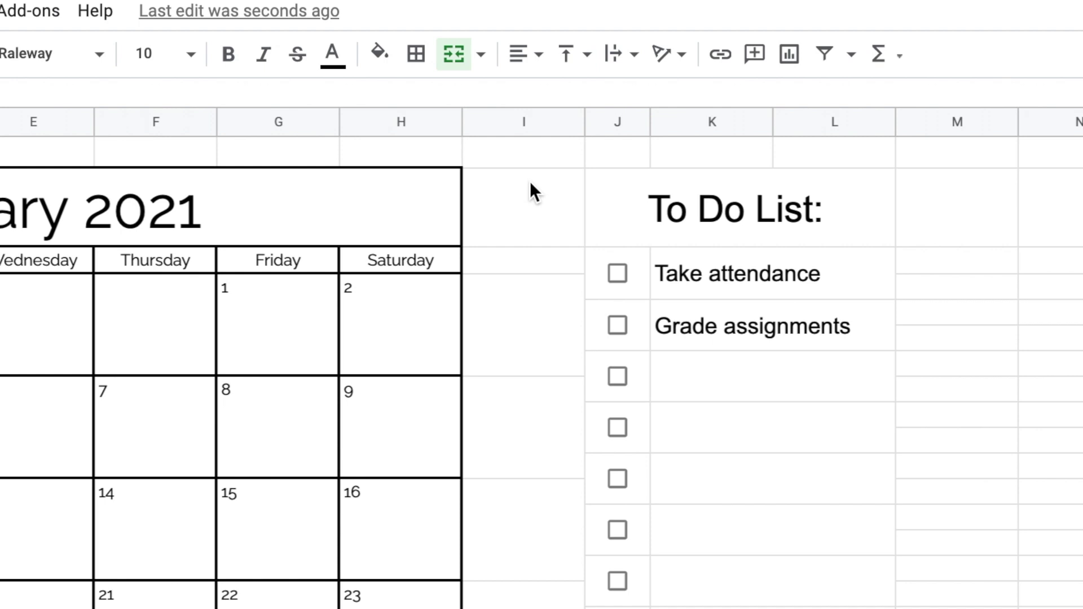
- Narrow the blank column I between the calendar and the to-do list
click(514, 124)
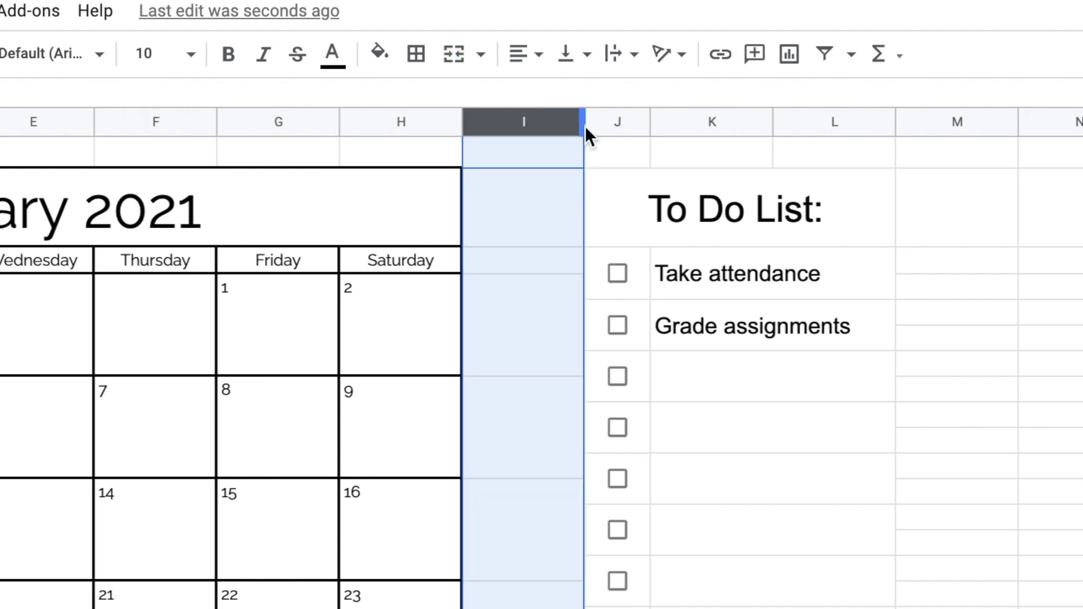
drag(584, 123, 507, 122)
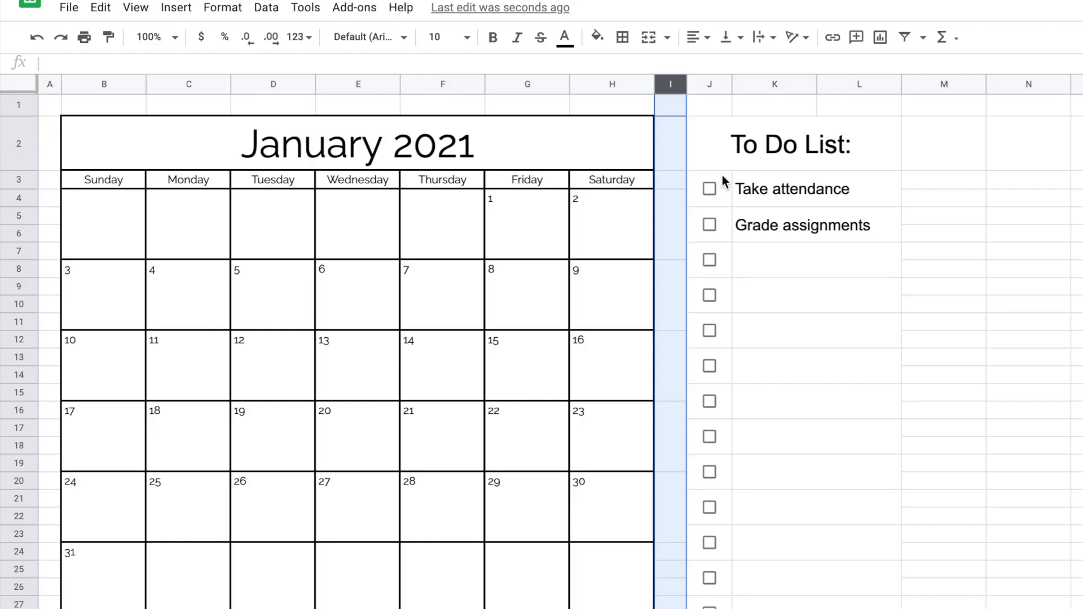
click(621, 232)
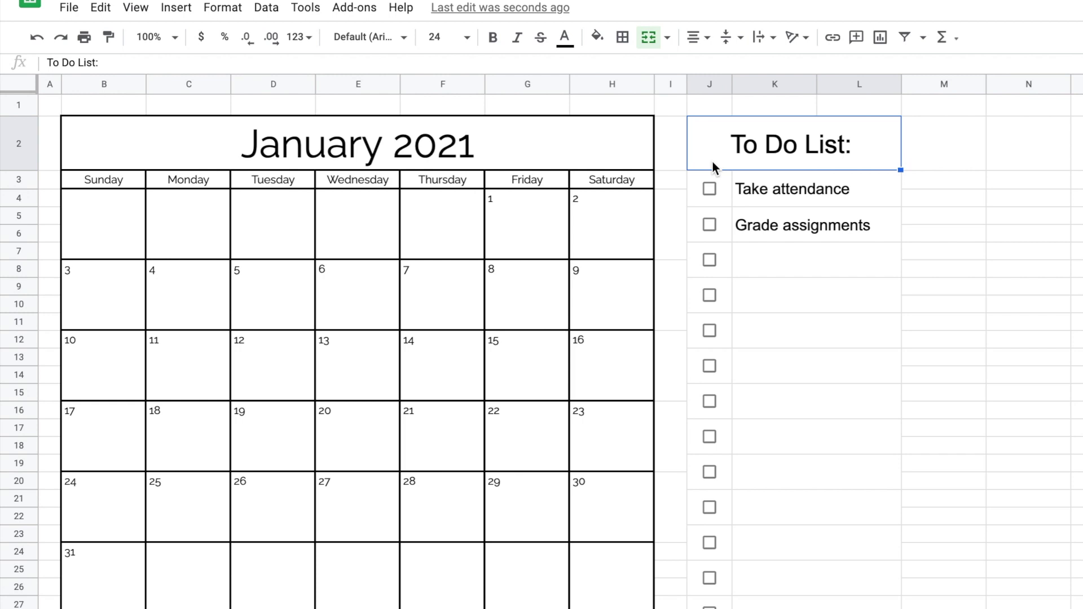
- Apply all borders to the whole to-do list block, from its heading down through the checkbox rows
shift+click(827, 592)
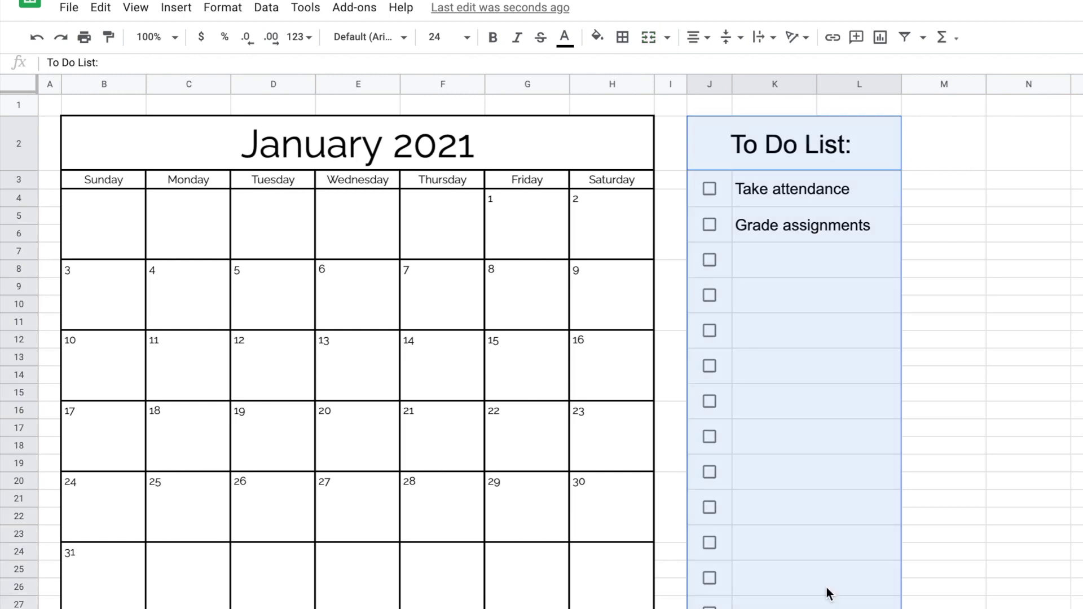
click(623, 38)
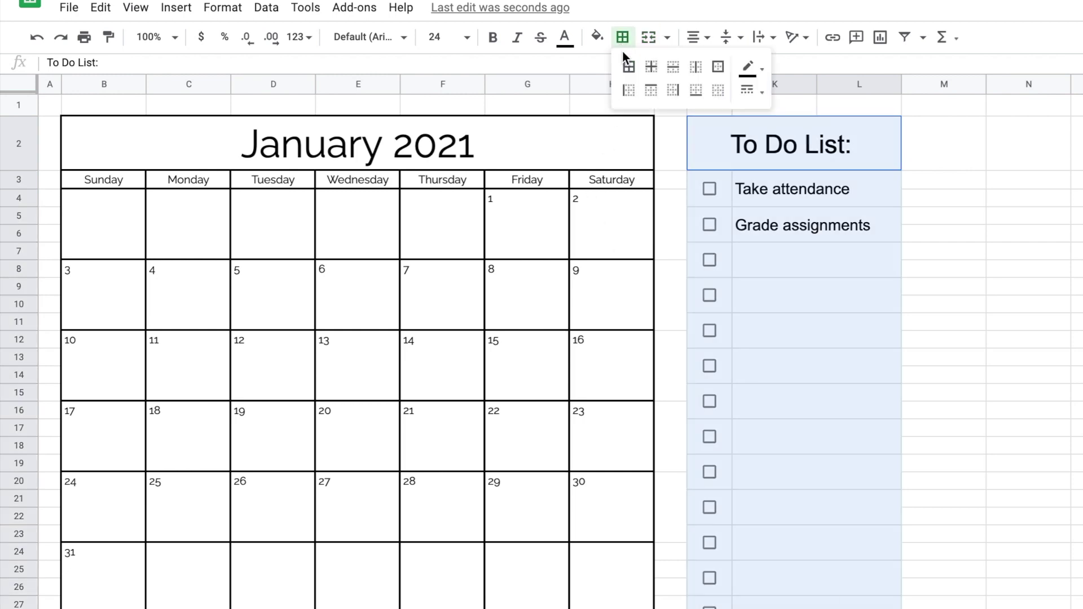
click(628, 68)
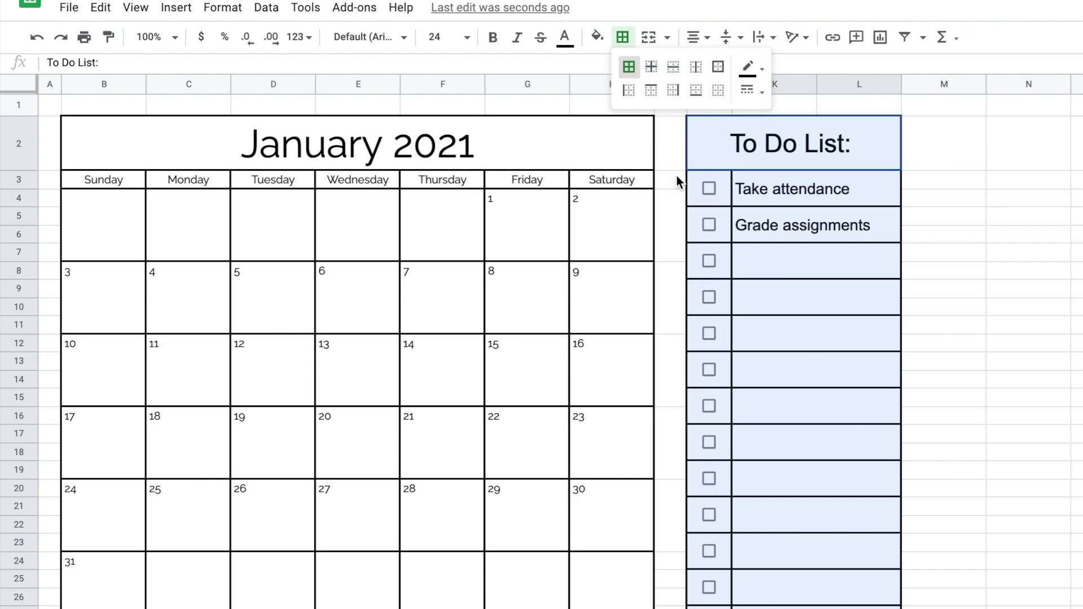
click(665, 158)
- Set the font of the entire to-do list, heading and task rows included, to Raleway
click(778, 137)
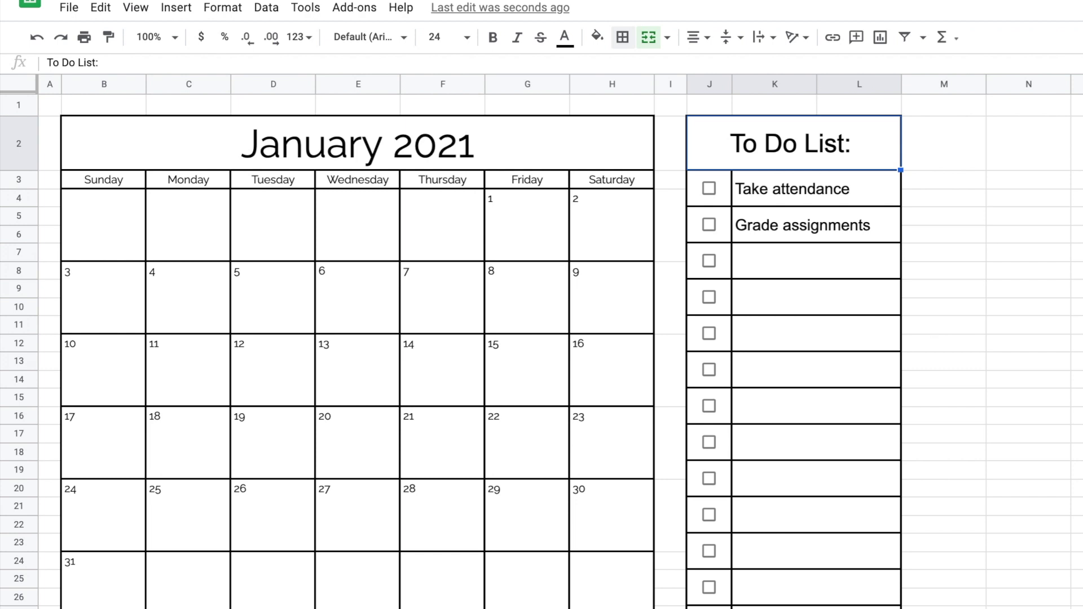
shift+click(816, 604)
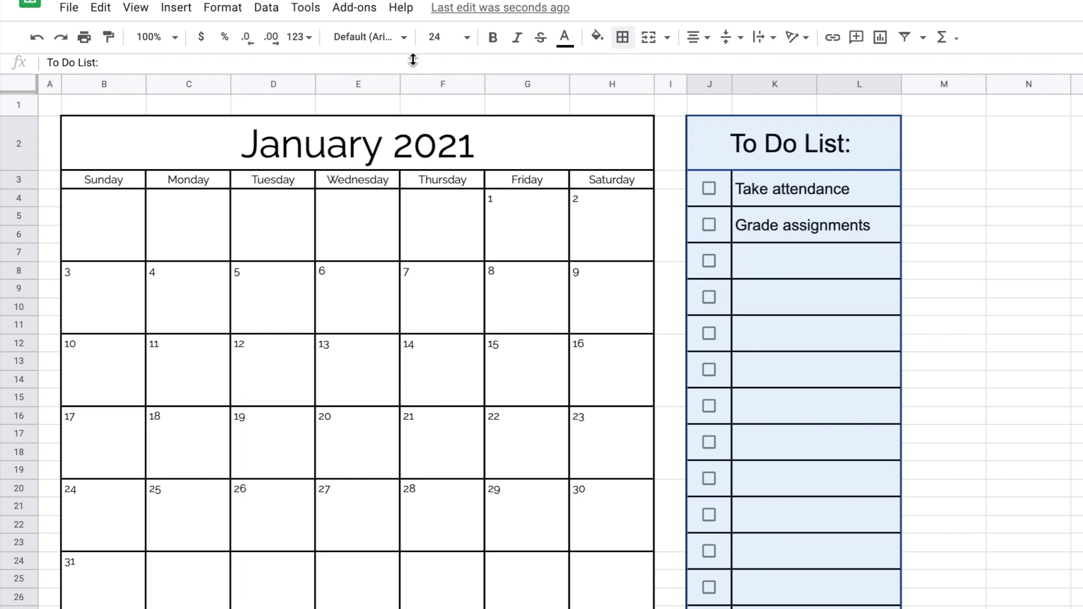
click(361, 37)
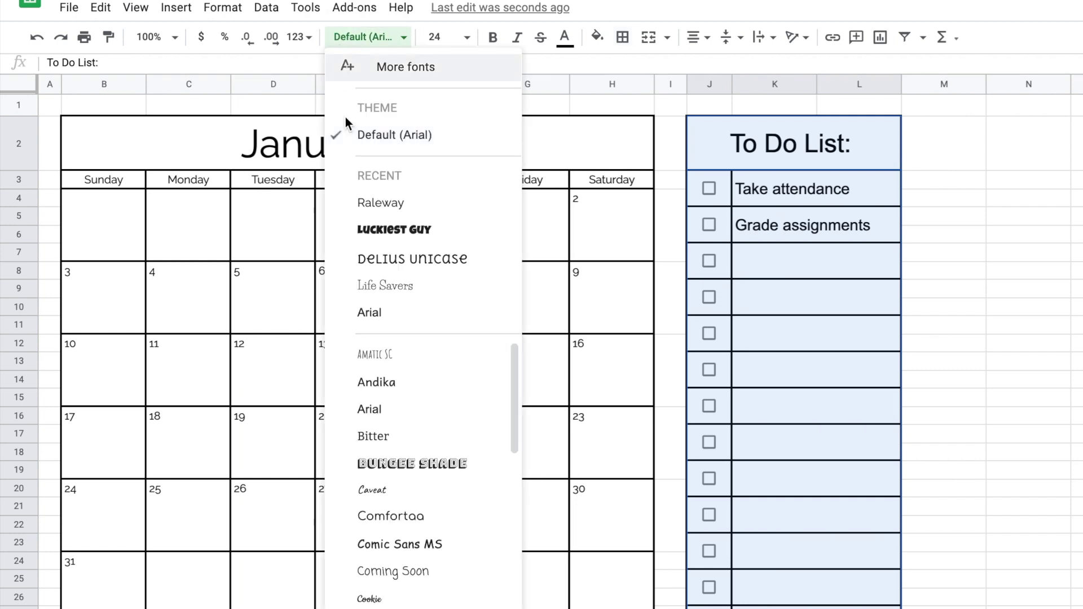
click(370, 203)
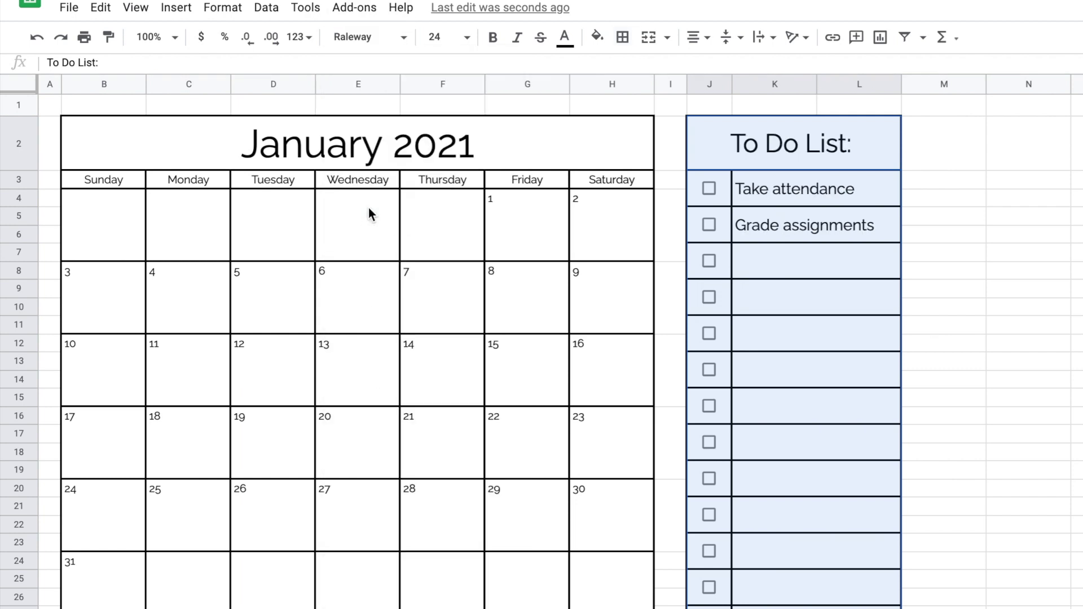
click(357, 209)
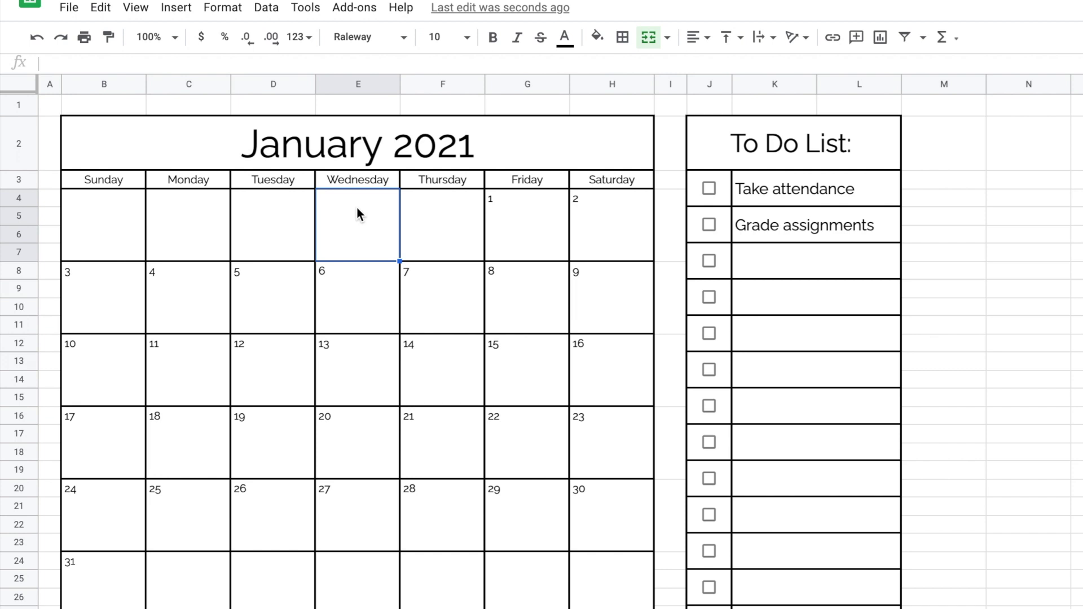
- Format the January 2021 title with a medium blue fill and bold white text
click(546, 142)
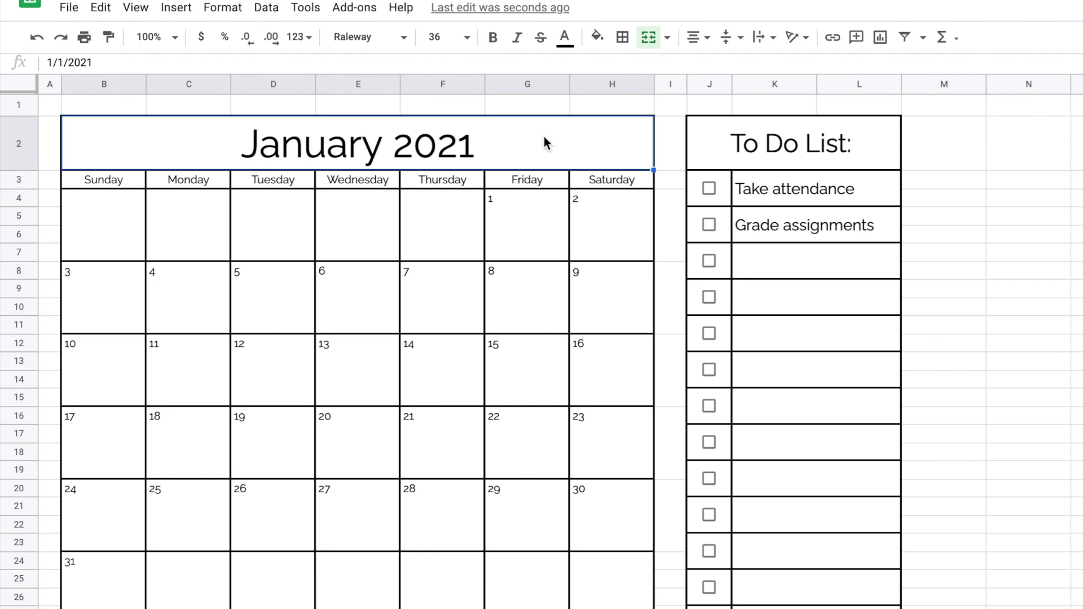
click(598, 37)
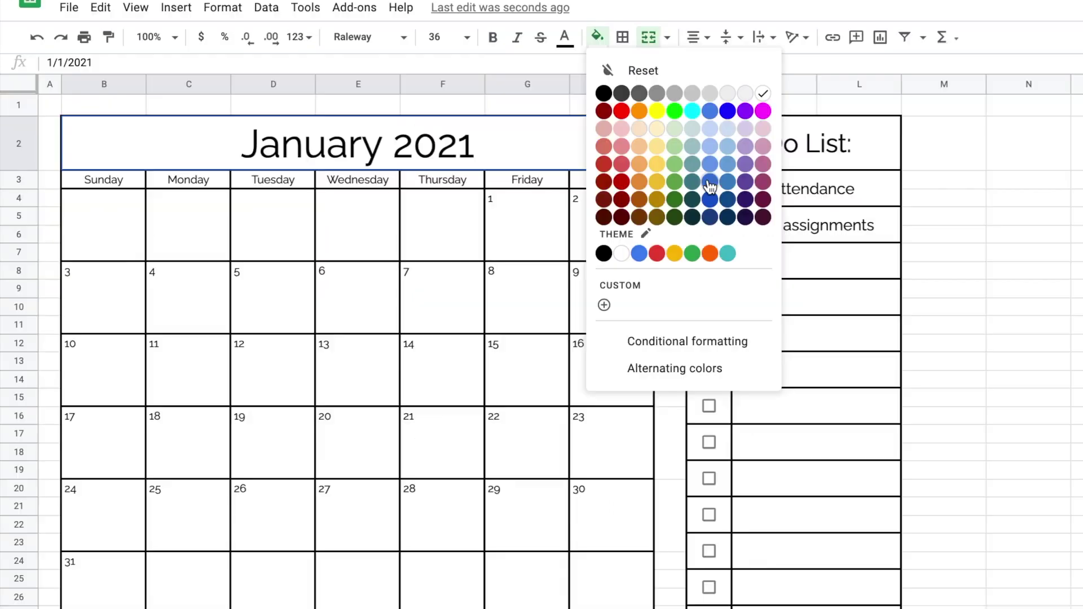
click(571, 248)
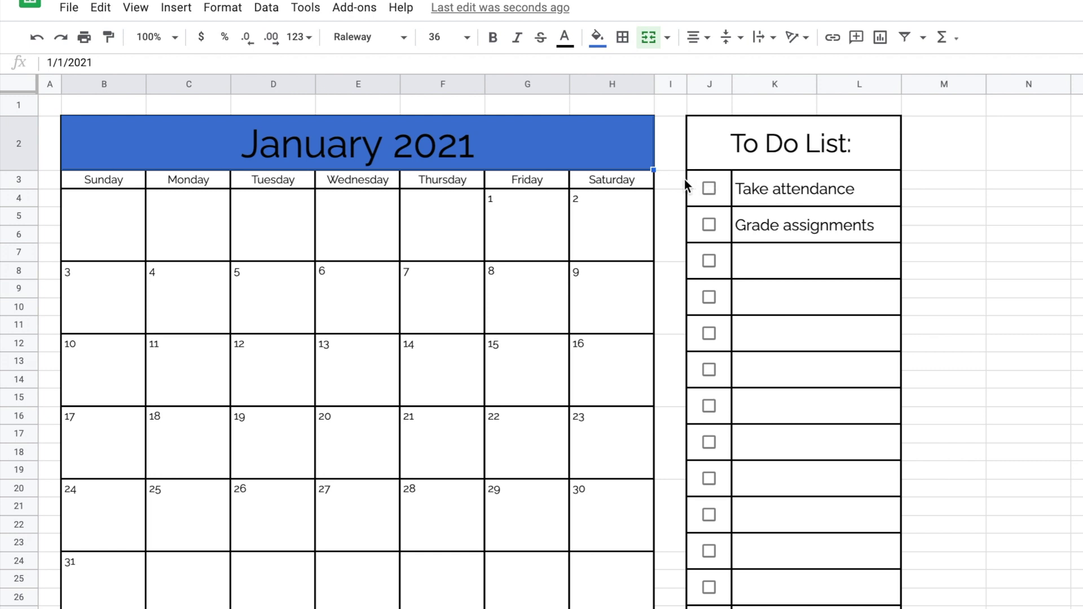
key(ctrl+b)
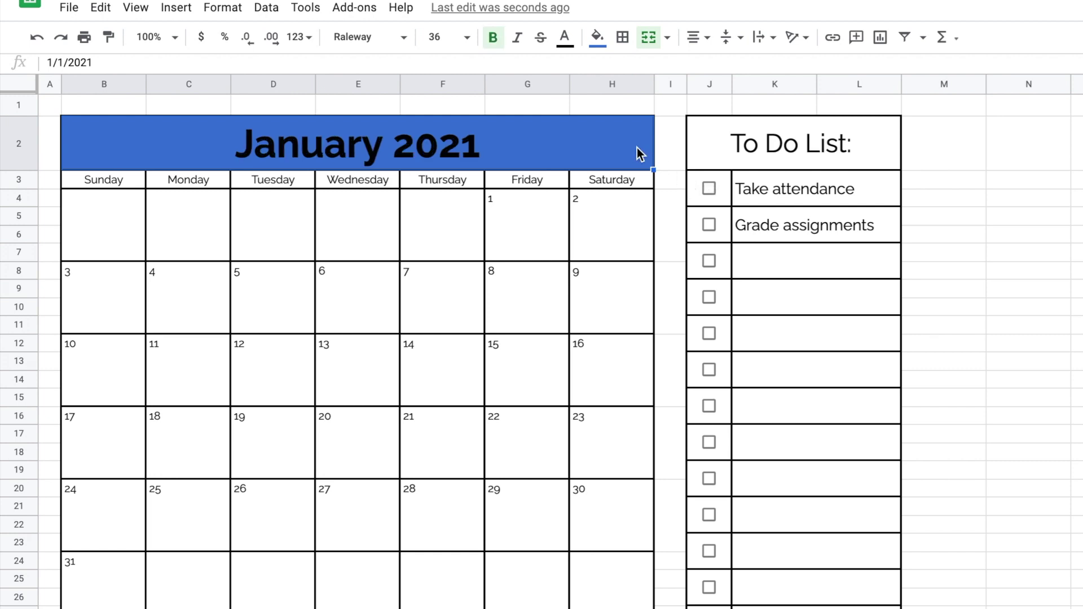
click(565, 37)
click(730, 94)
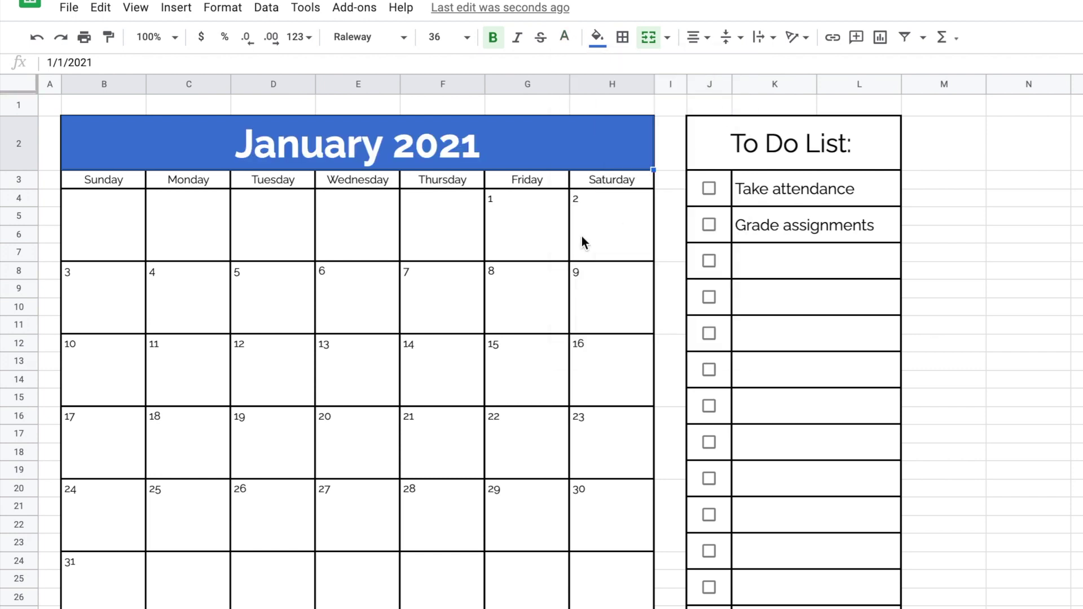
click(507, 247)
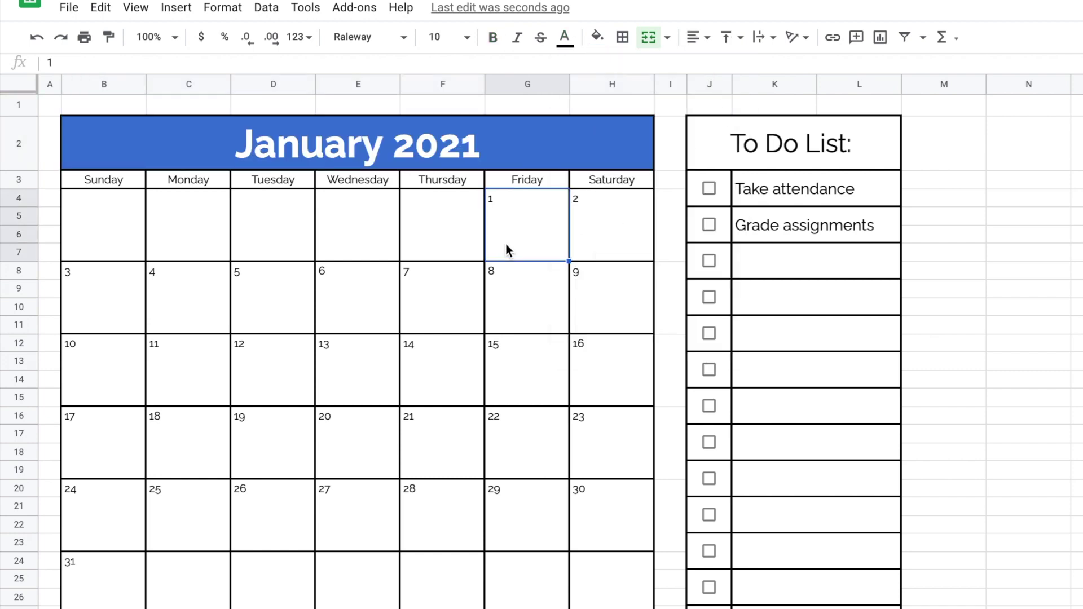
- Format the To Do List heading with bold white text on a light blue fill
click(705, 164)
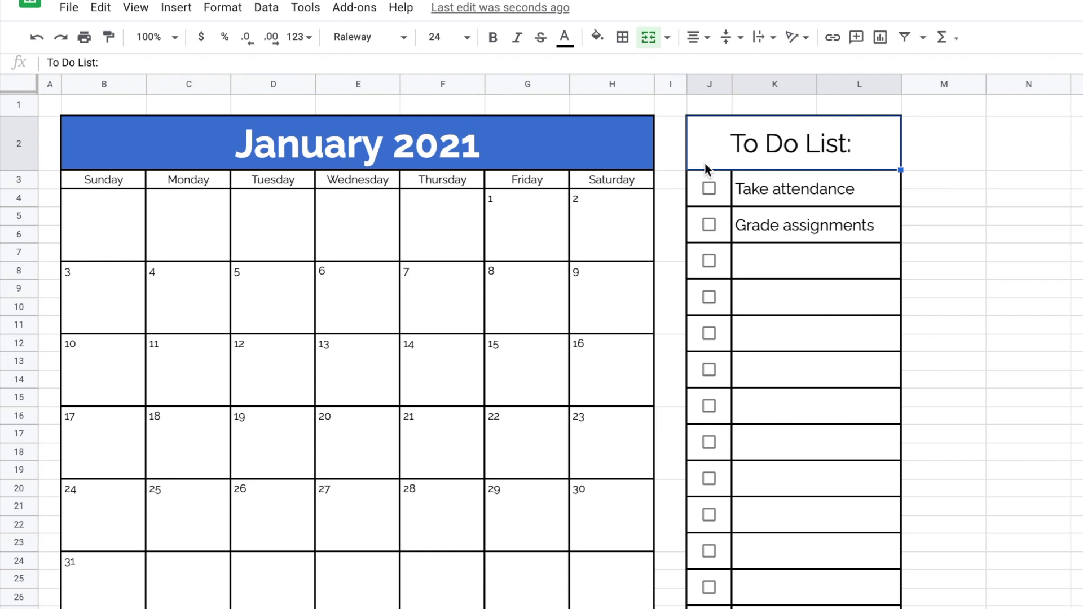
key(ctrl+b)
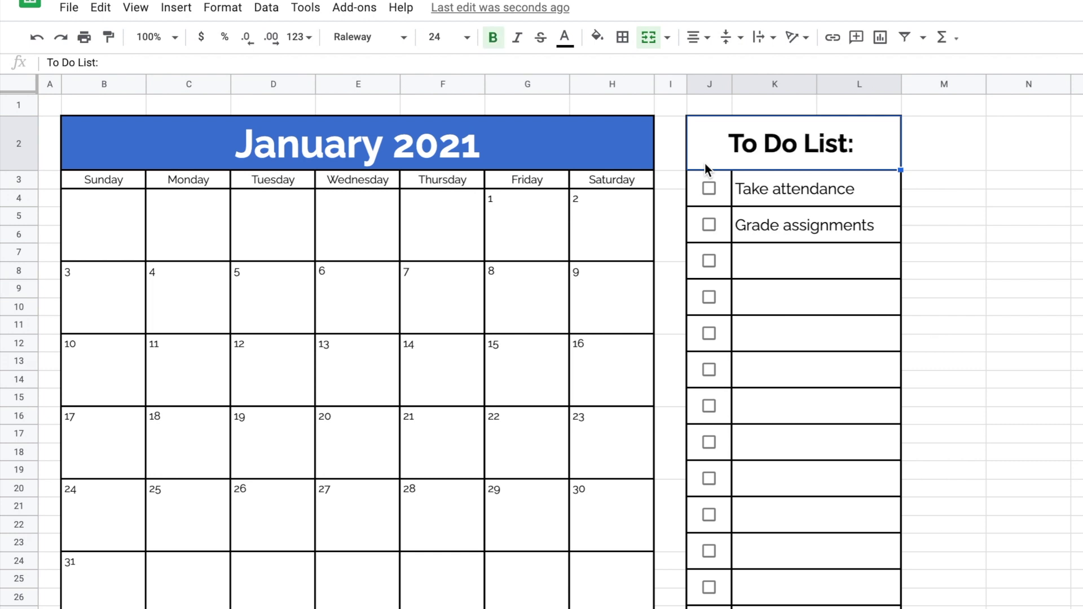
click(595, 36)
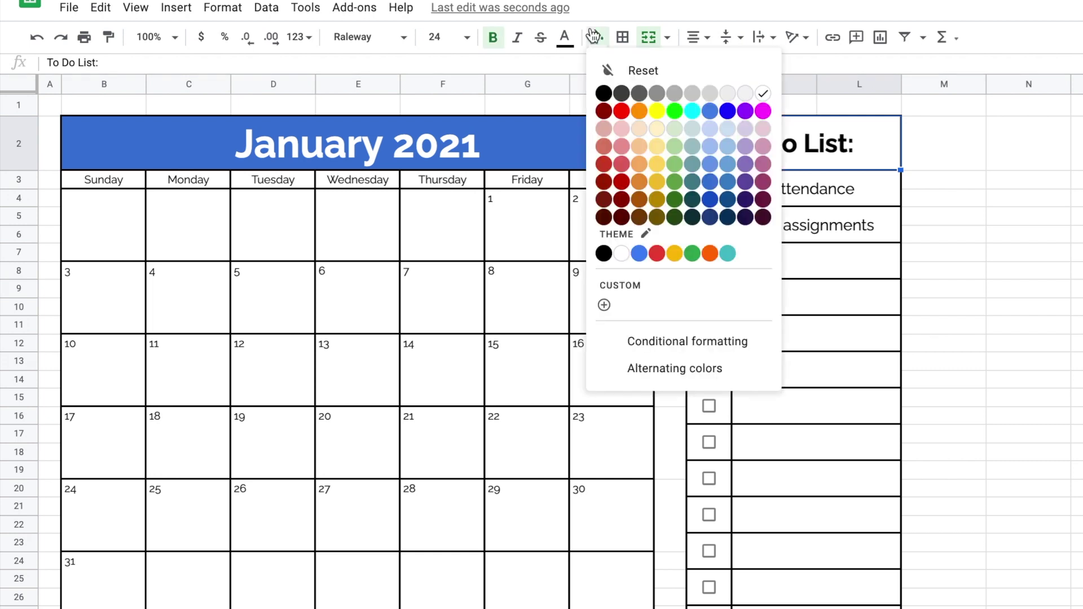
click(710, 148)
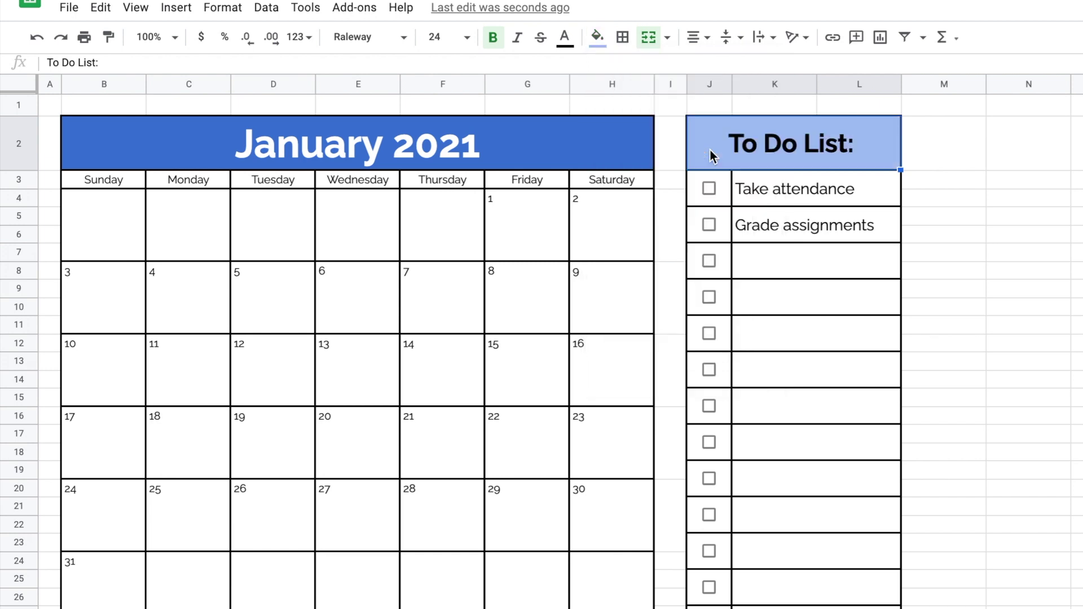
click(567, 39)
click(730, 94)
click(831, 185)
click(821, 157)
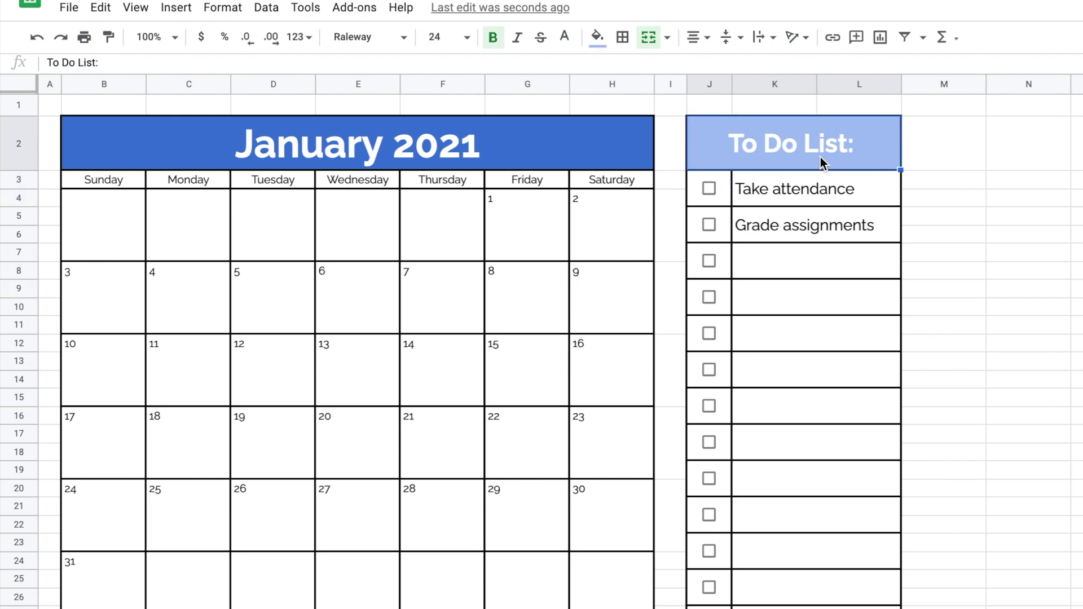
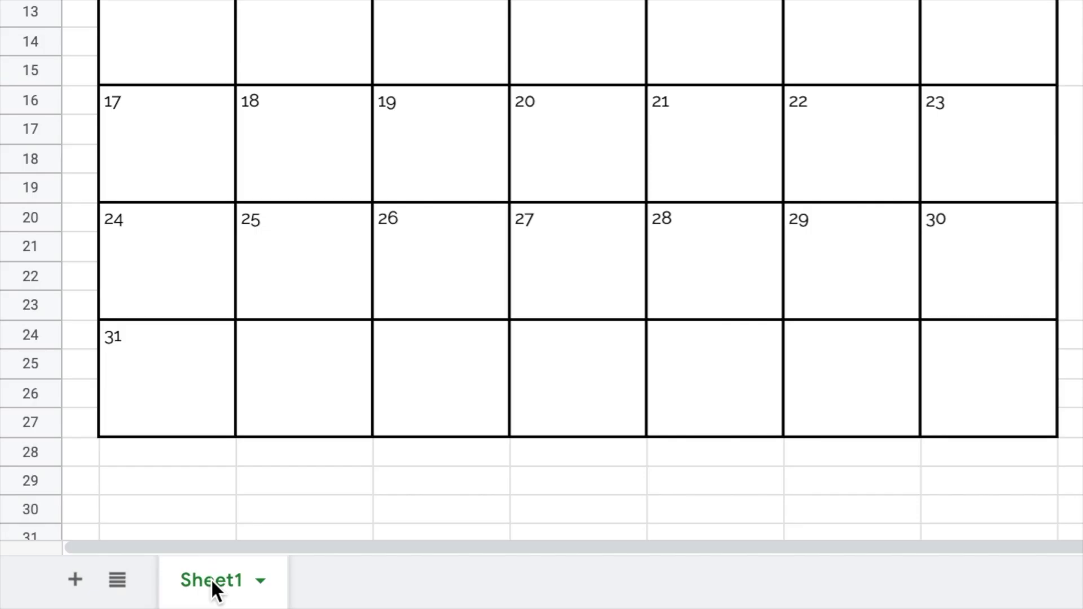
- Rename the sheet Sheet1 as 1/2021
double_click(211, 578)
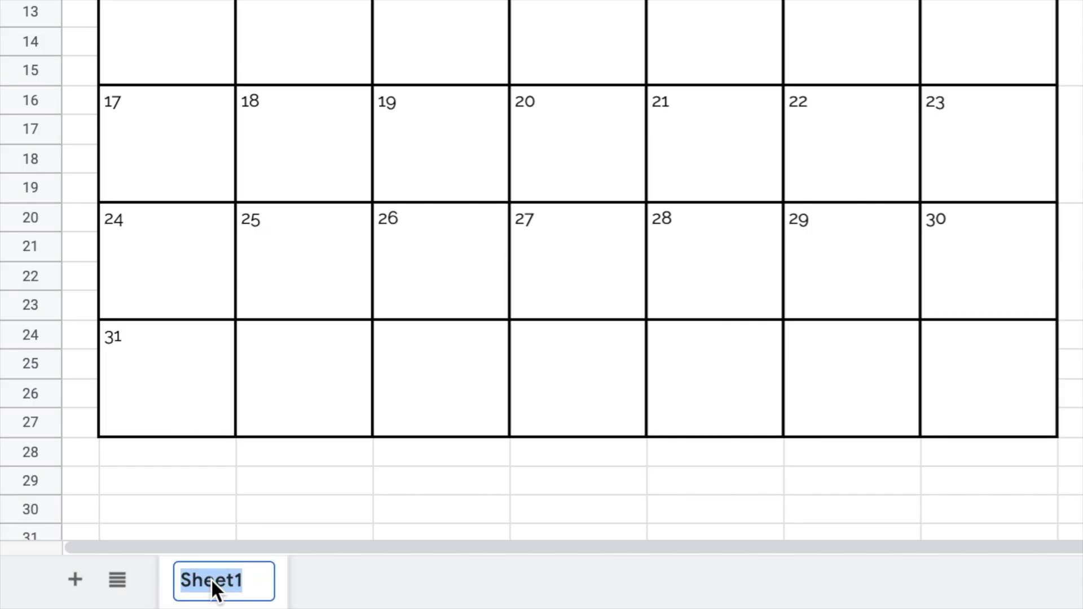
text(1/2021)
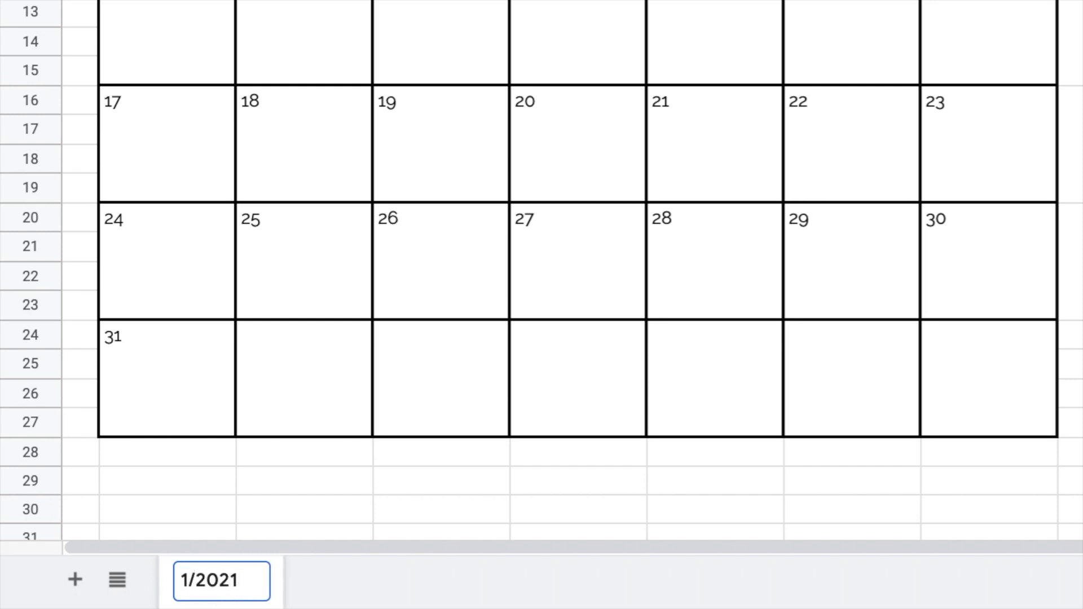
key(Return)
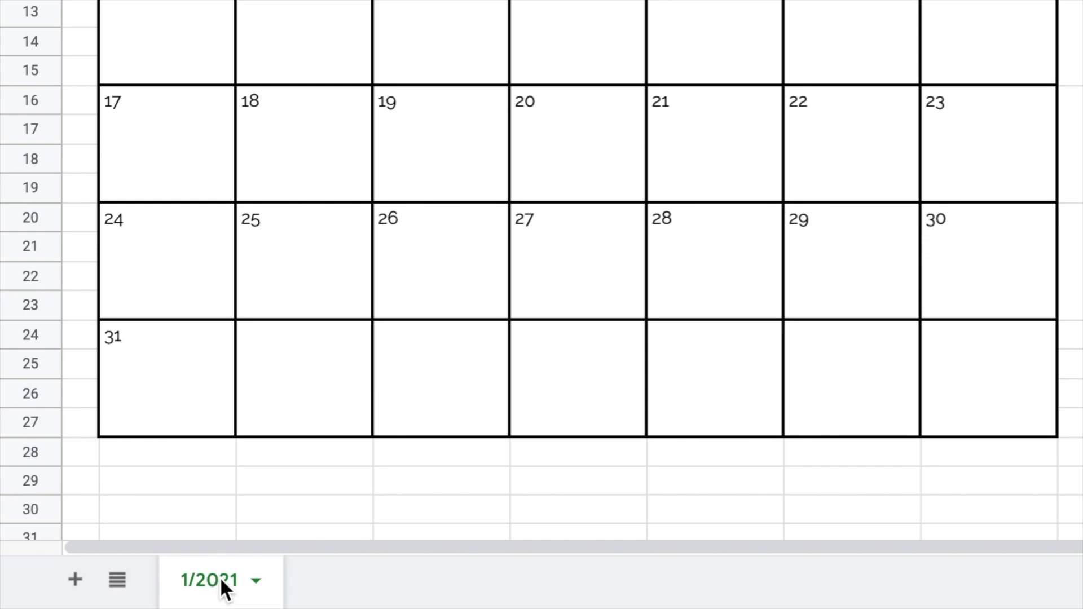
- Duplicate the 1/2021 sheet and rename the copy as 2/2021
click(256, 582)
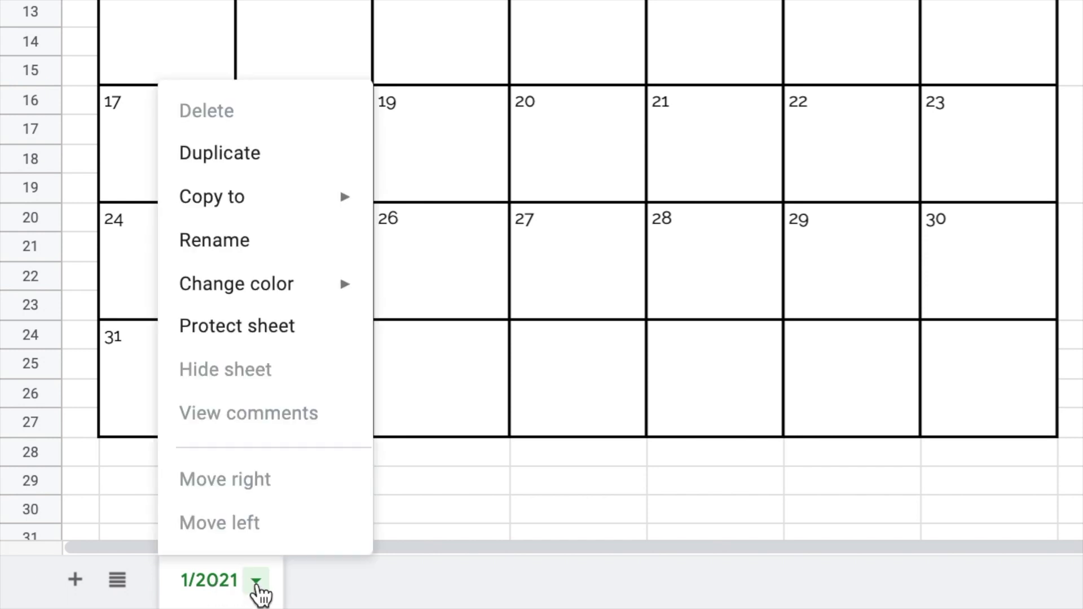
click(287, 156)
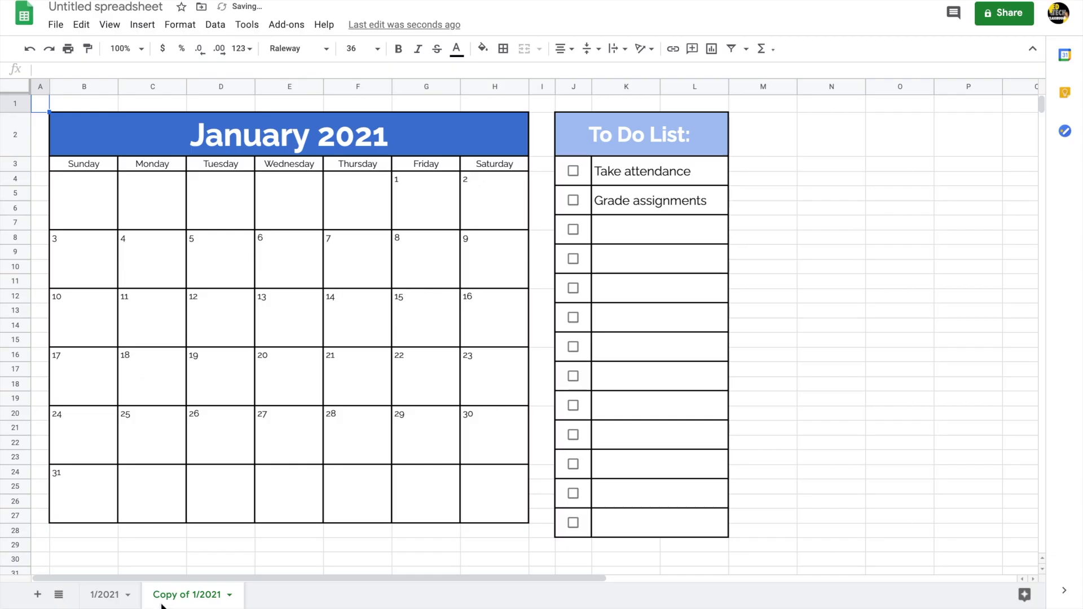
double_click(192, 599)
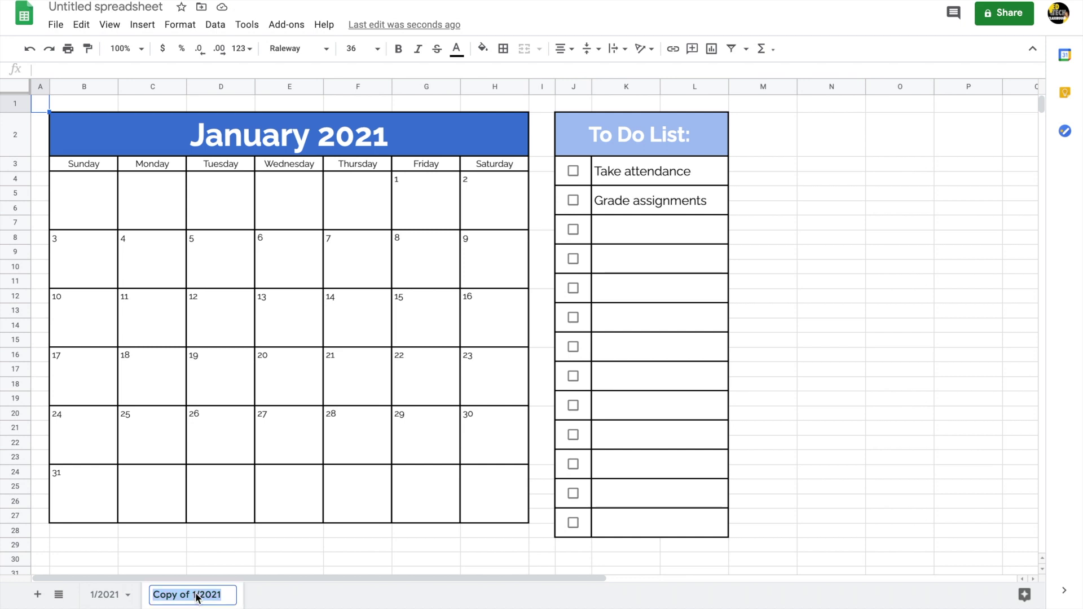
click(194, 599)
shift+click(156, 597)
text(2)
key(Return)
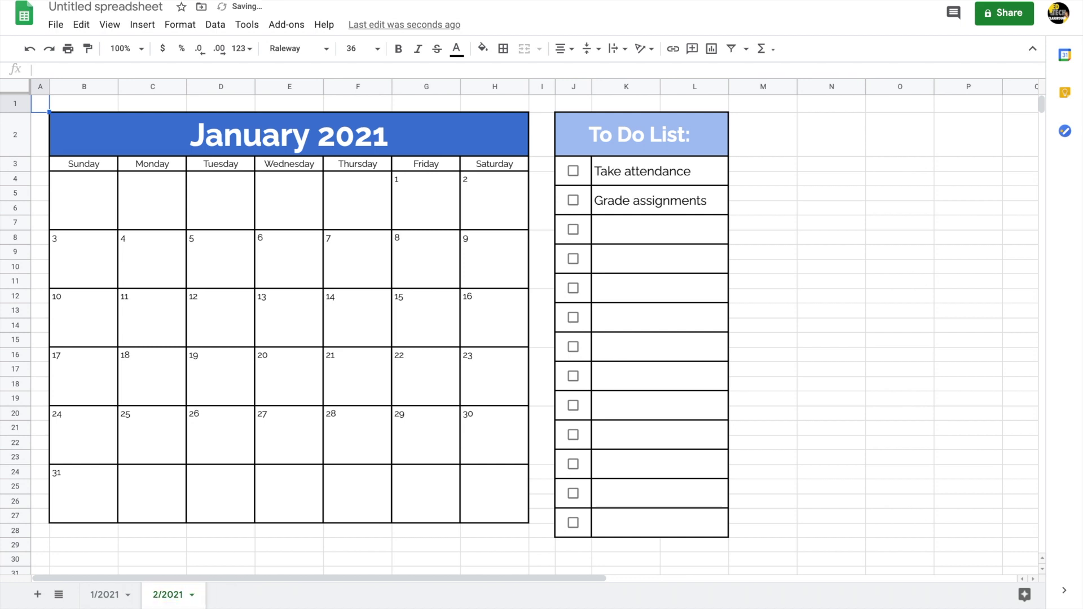
- Change the title date on the 2/2021 sheet to 2/1/2021 for February 2021
double_click(222, 133)
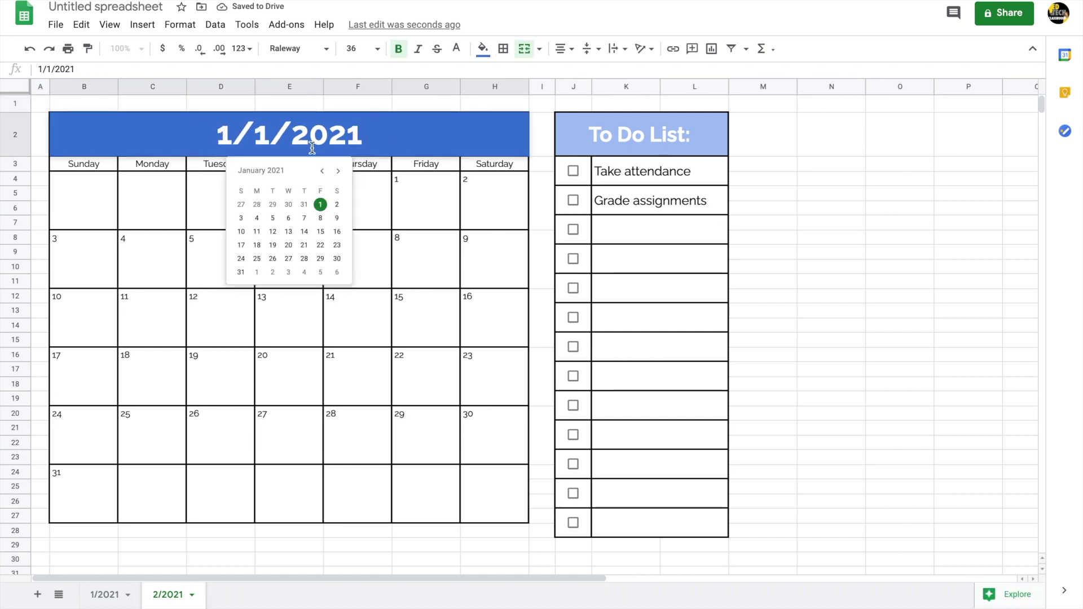
click(176, 221)
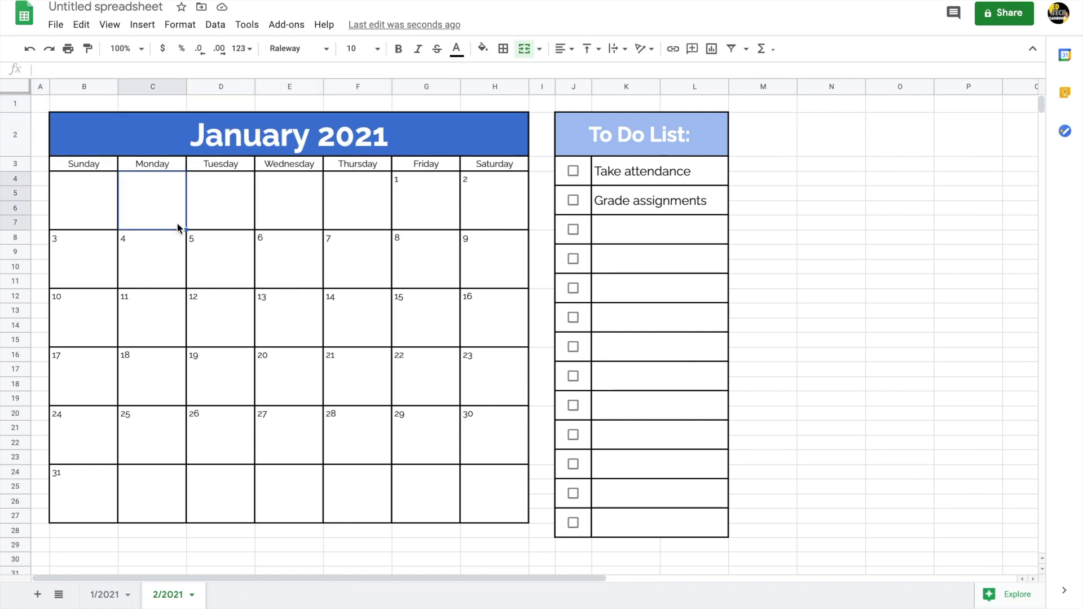
double_click(223, 143)
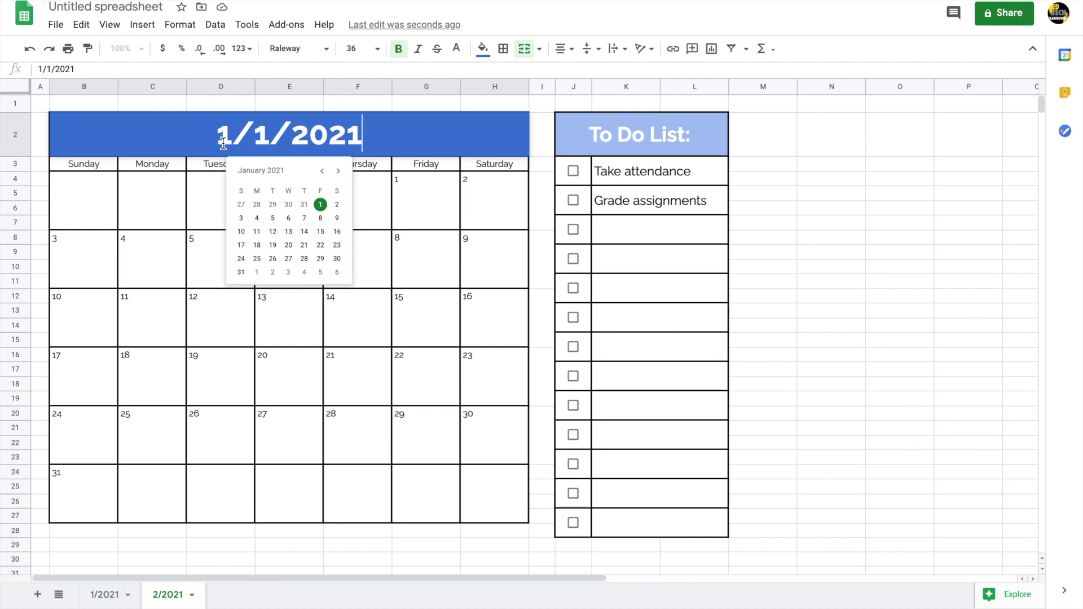
click(226, 135)
key(BackSpace)
text(2)
key(Return)
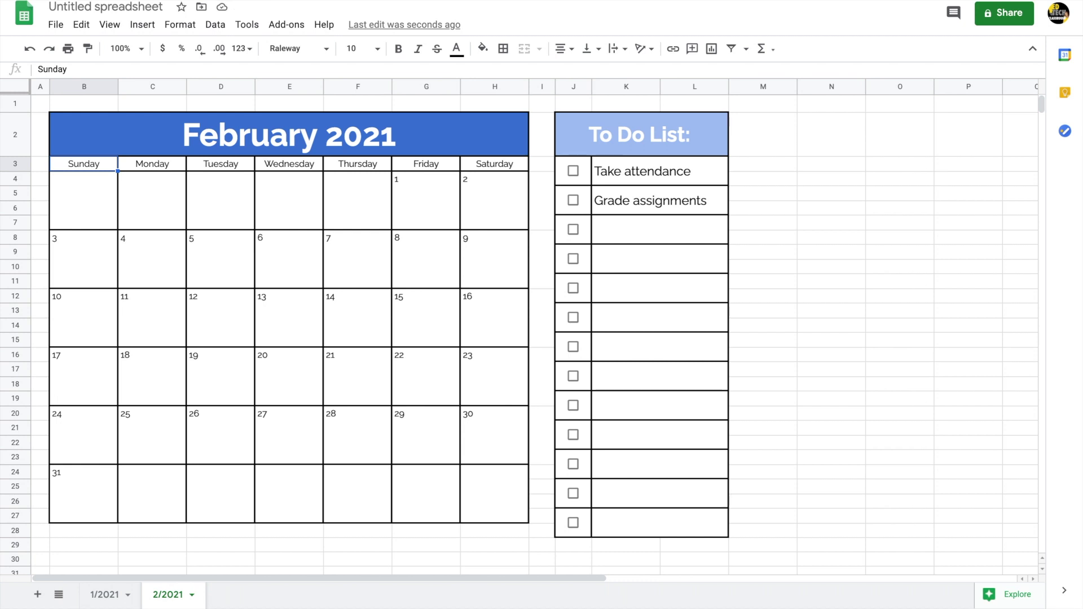
- Clear the old day numbers from all calendar blocks in B4 to H27 on the 2/2021 sheet
click(73, 211)
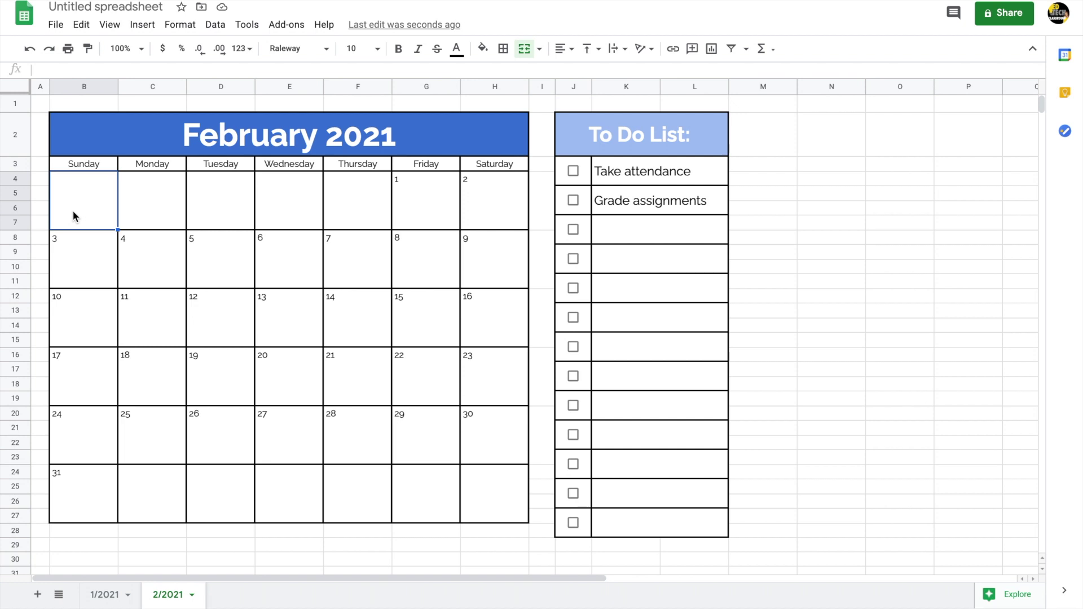
shift+click(489, 499)
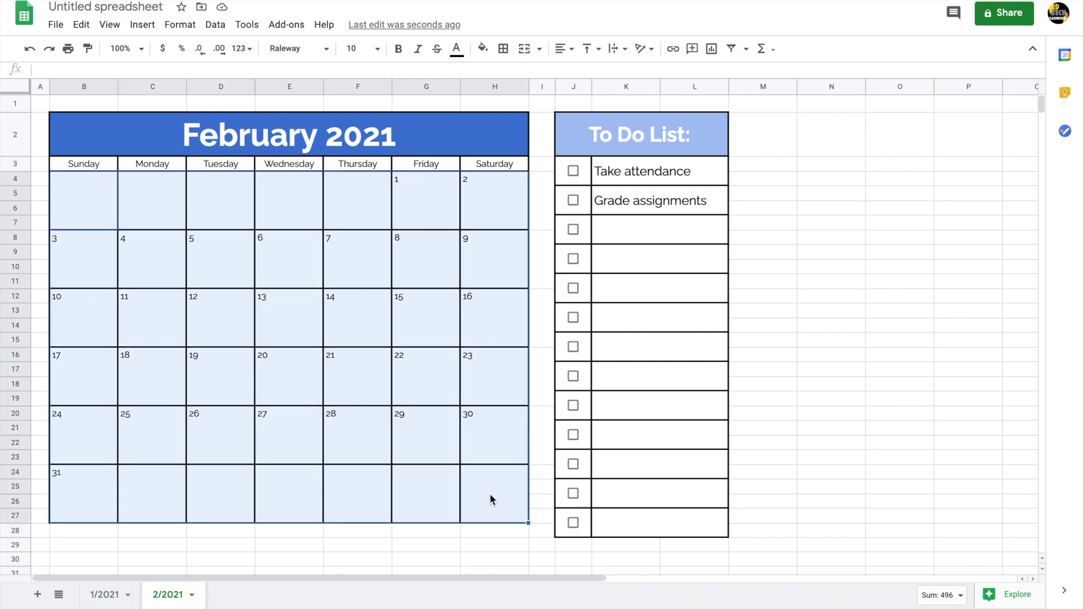
key(Delete)
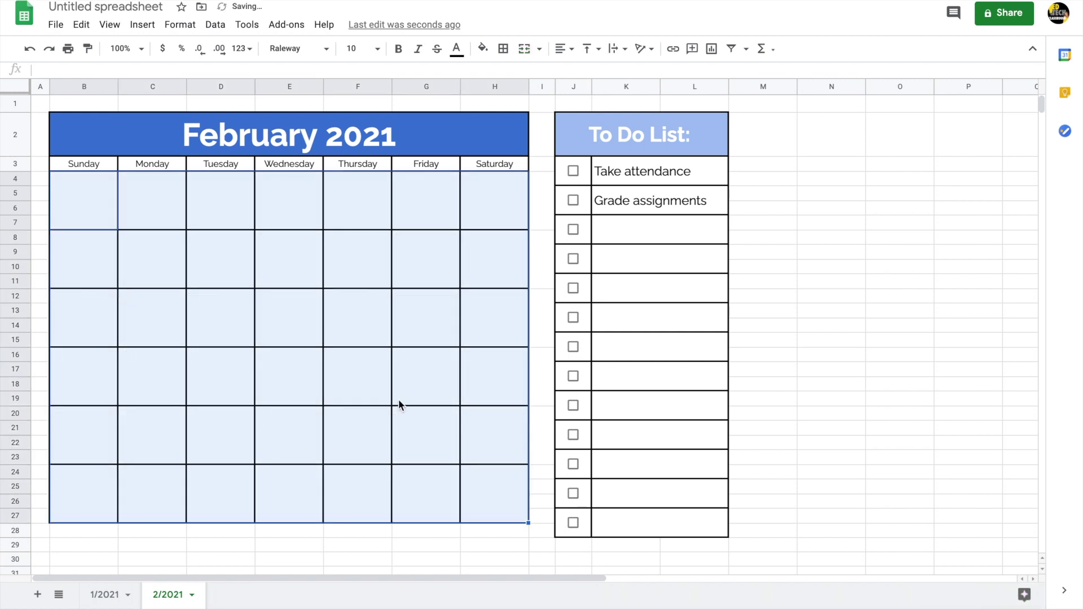
- Number the first calendar week from 1 on Monday through 6 on Saturday, filling the series from 1 and 2
click(172, 220)
text(1)
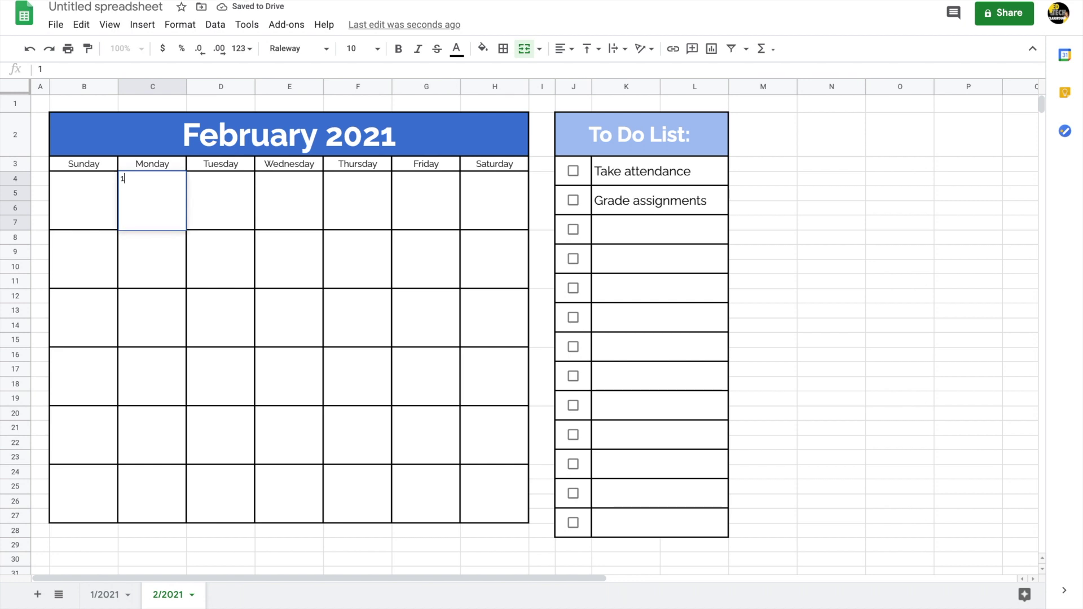
key(Tab)
text(2)
drag(149, 180, 503, 229)
- Number the second calendar week from 7 on Sunday through 13 on Saturday, filling the series from 7 and 8
click(67, 282)
text(7)
key(Tab)
text(8)
drag(84, 259, 152, 260)
drag(186, 288, 491, 279)
- Number the third calendar week from 14 on Sunday through 20 on Saturday
click(85, 315)
text(14)
drag(186, 347, 489, 339)
- Number the fourth calendar week from 21 through 27 and enter 28 in the fifth week's Sunday block
click(84, 376)
text(21)
key(Tab)
text(22)
drag(85, 375, 153, 375)
drag(187, 405, 489, 397)
click(86, 450)
text(28)
key(Return)
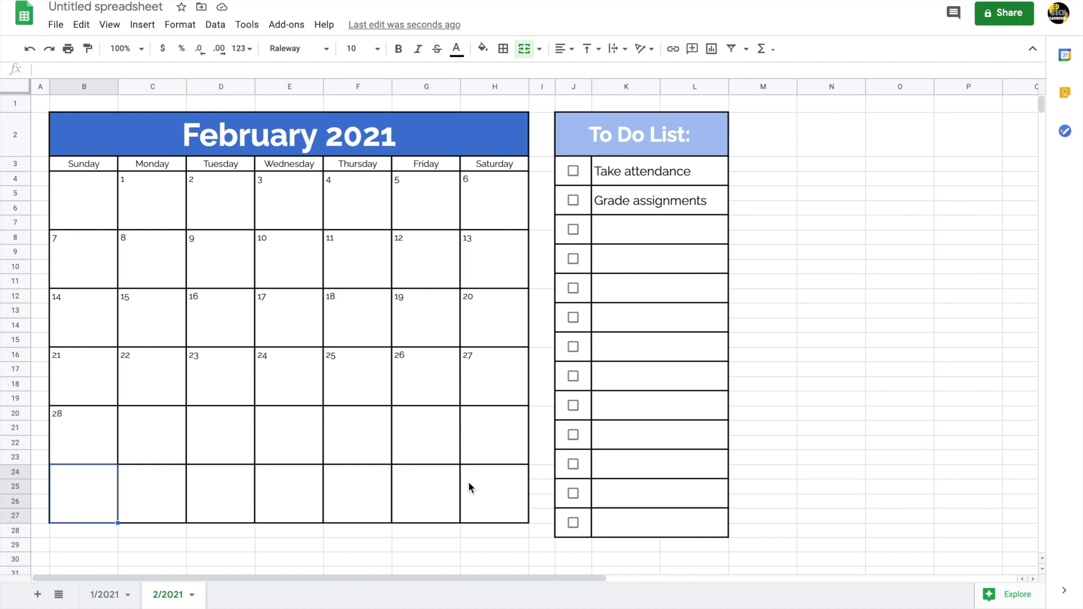
- Remove all borders from the unused sixth week row in B24 to H27
shift+click(468, 482)
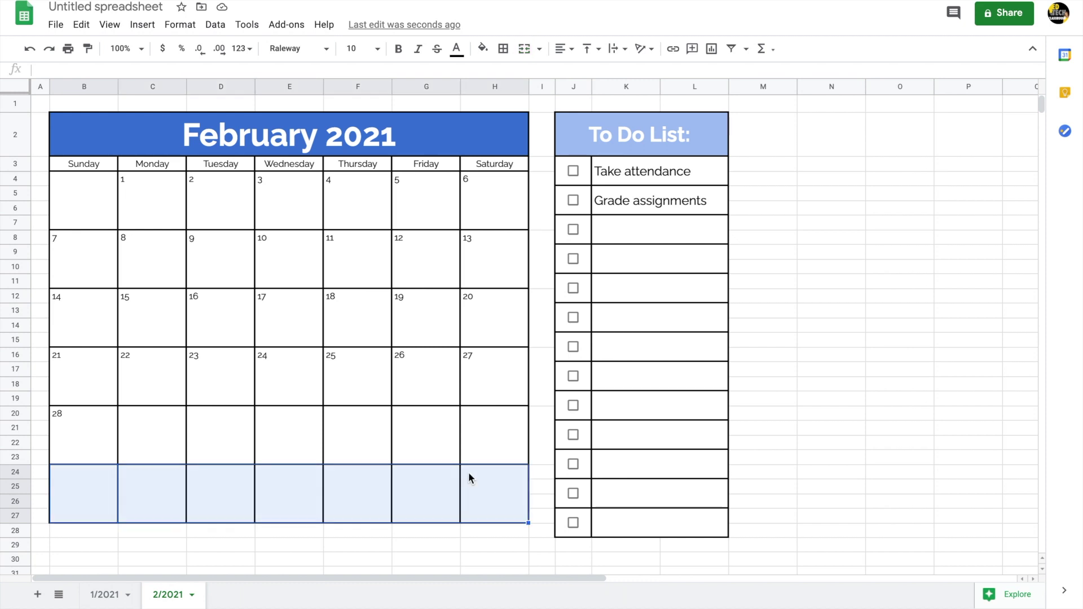
click(501, 49)
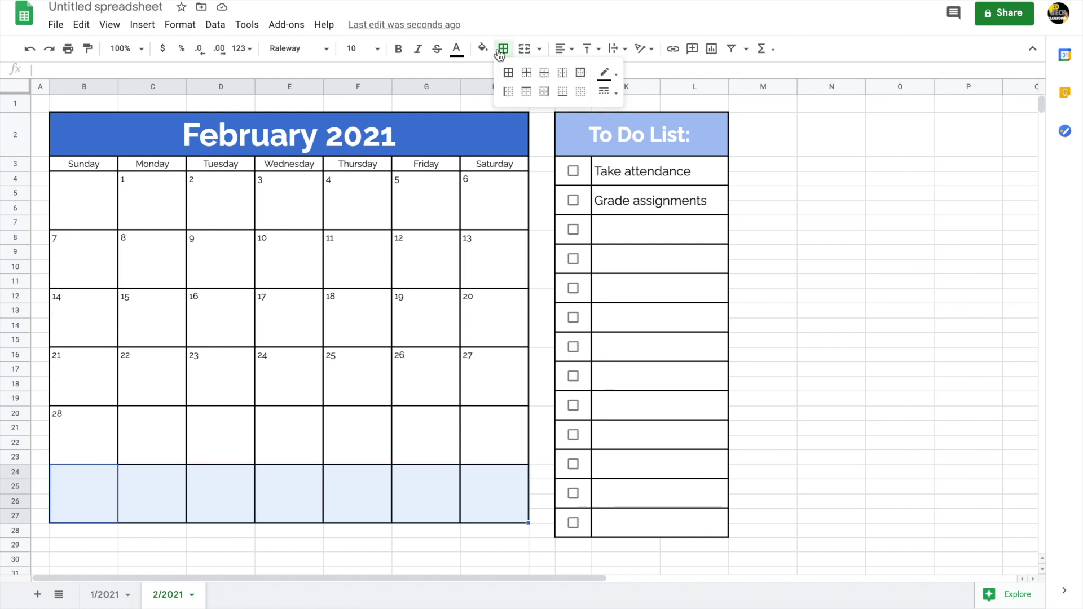
click(581, 92)
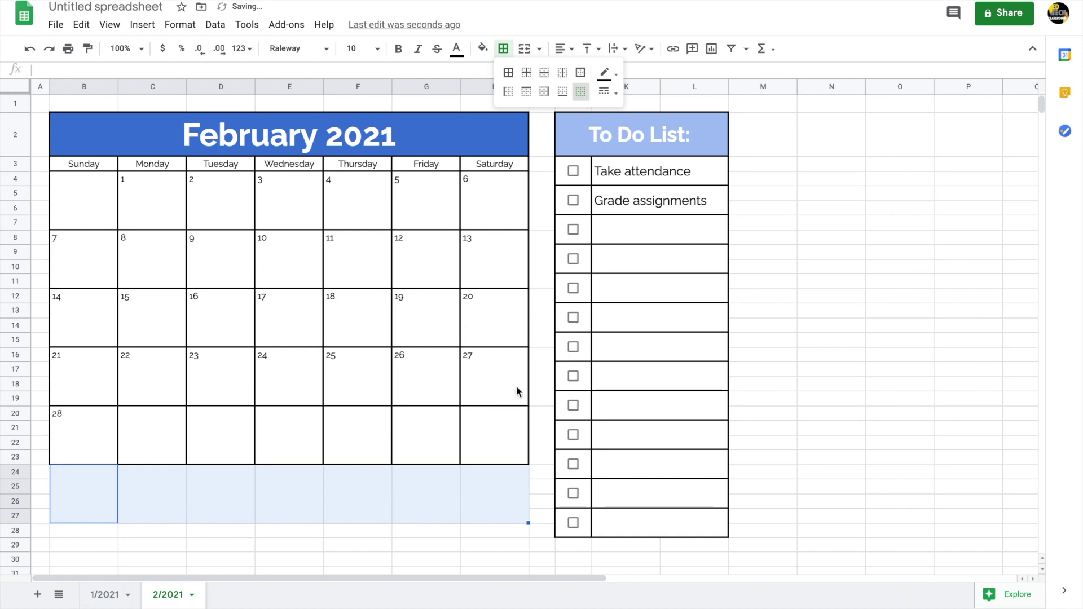
click(504, 421)
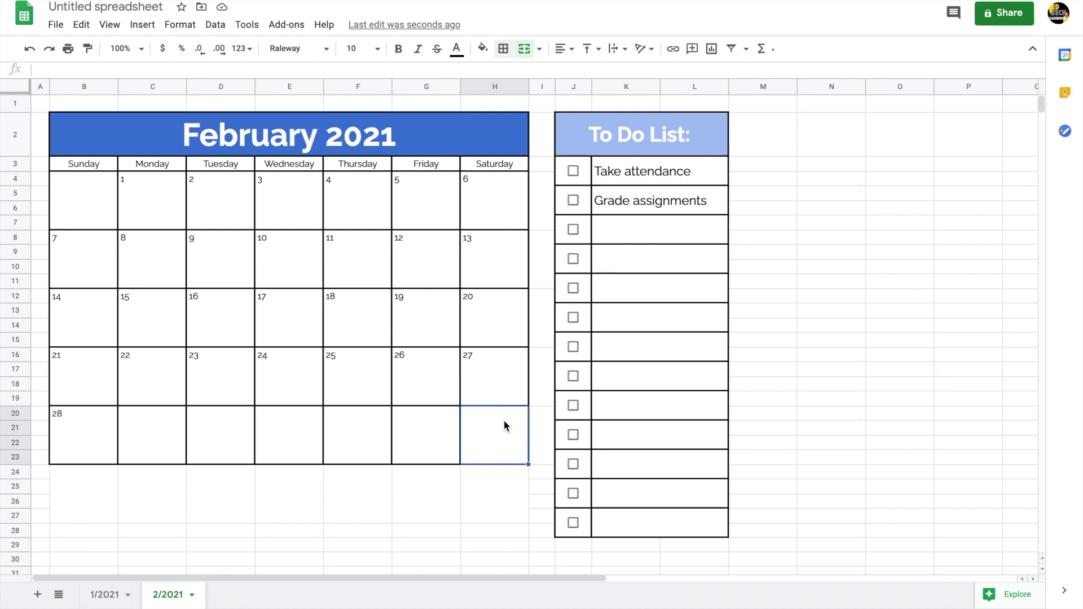
- Clear the Take attendance and Grade assignments entries from the February to-do list
click(669, 169)
key(Delete)
click(660, 199)
key(Delete)
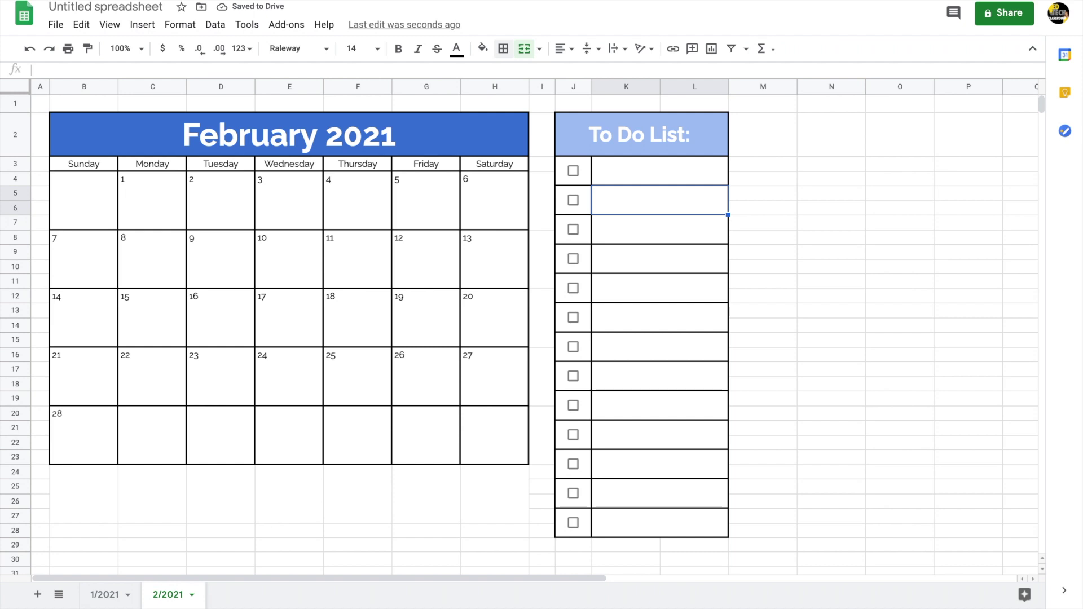
- Change the fill colour of the February 2021 title block to light red
click(491, 129)
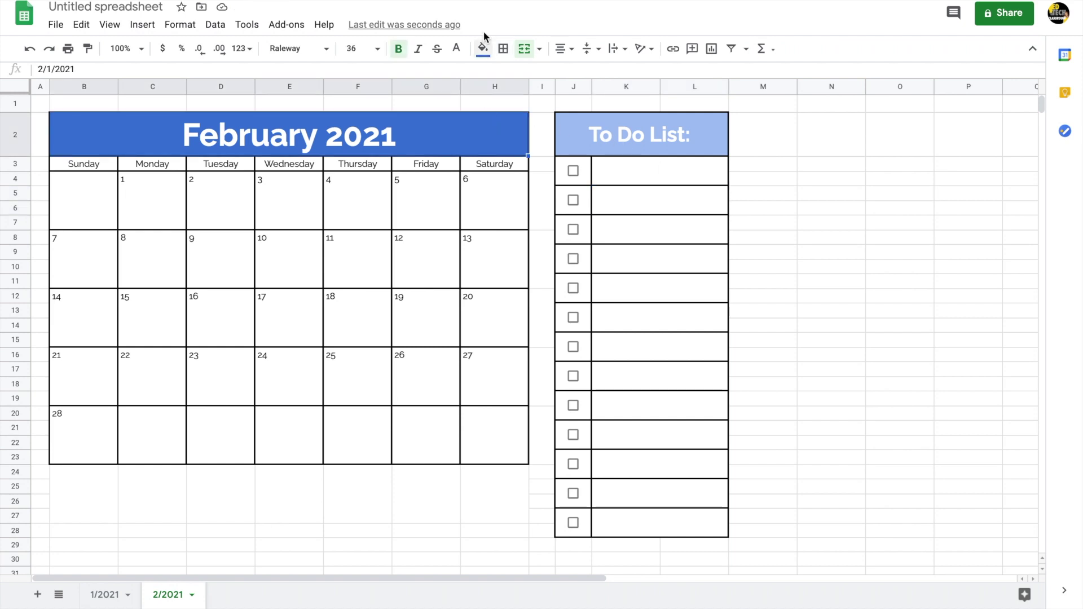
click(484, 49)
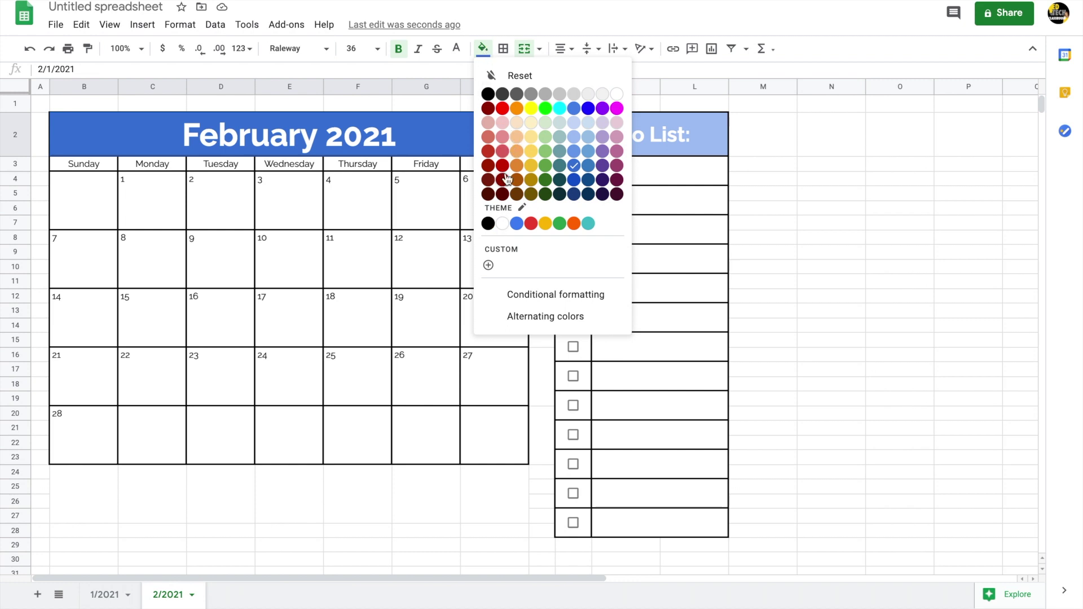
click(502, 151)
- Change the fill colour of the To Do List header to a pale magenta pink
click(571, 145)
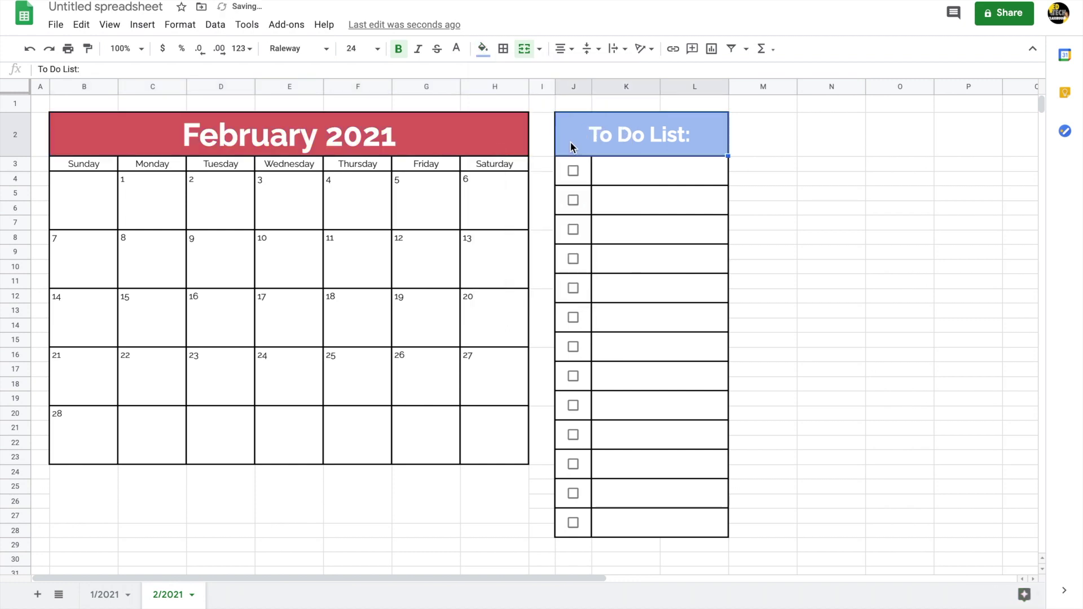
click(483, 49)
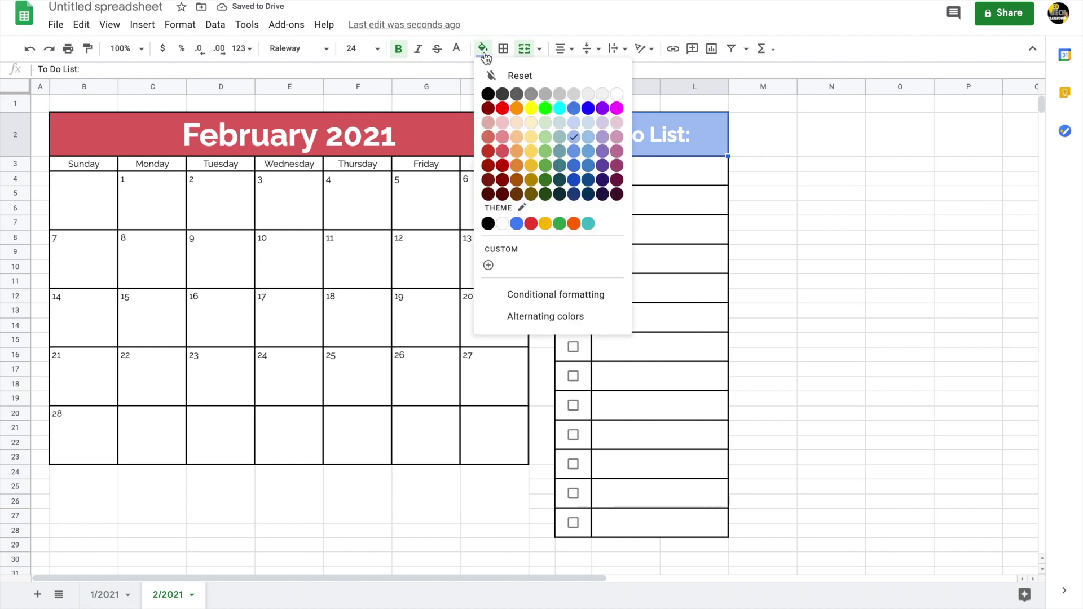
click(617, 123)
click(639, 171)
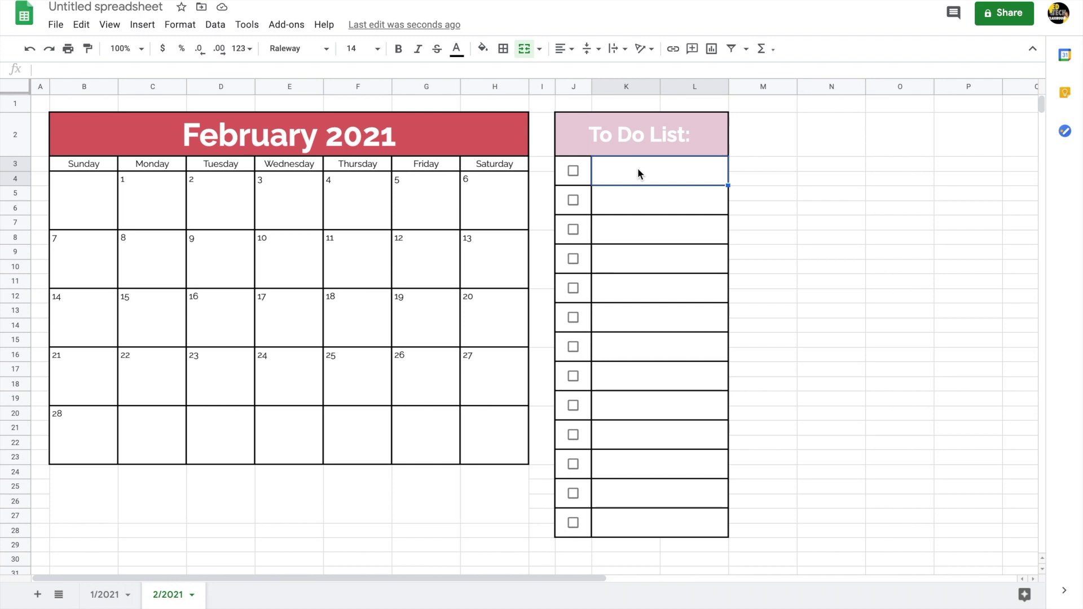
- On the 1/2021 sheet, extend the January 5 block to read "5: Do STEM Challenge #4 with students"
click(105, 595)
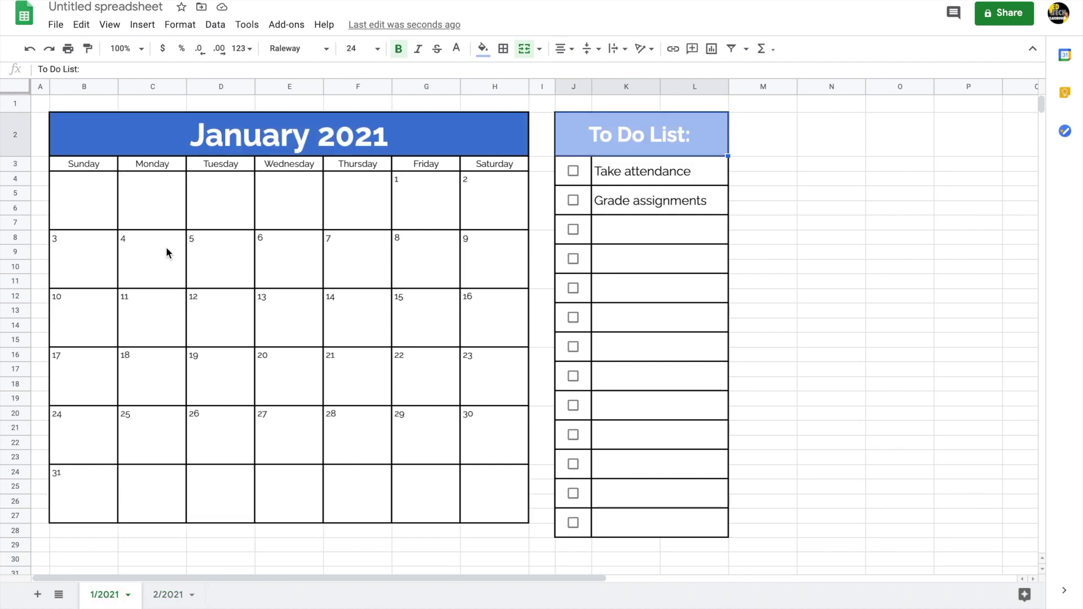
double_click(218, 254)
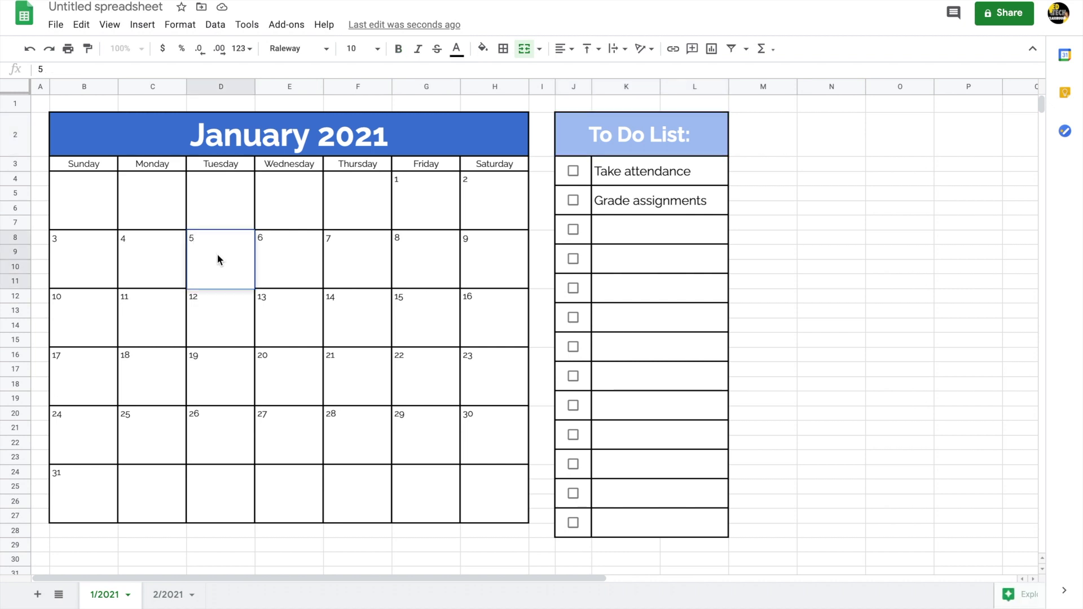
text(:)
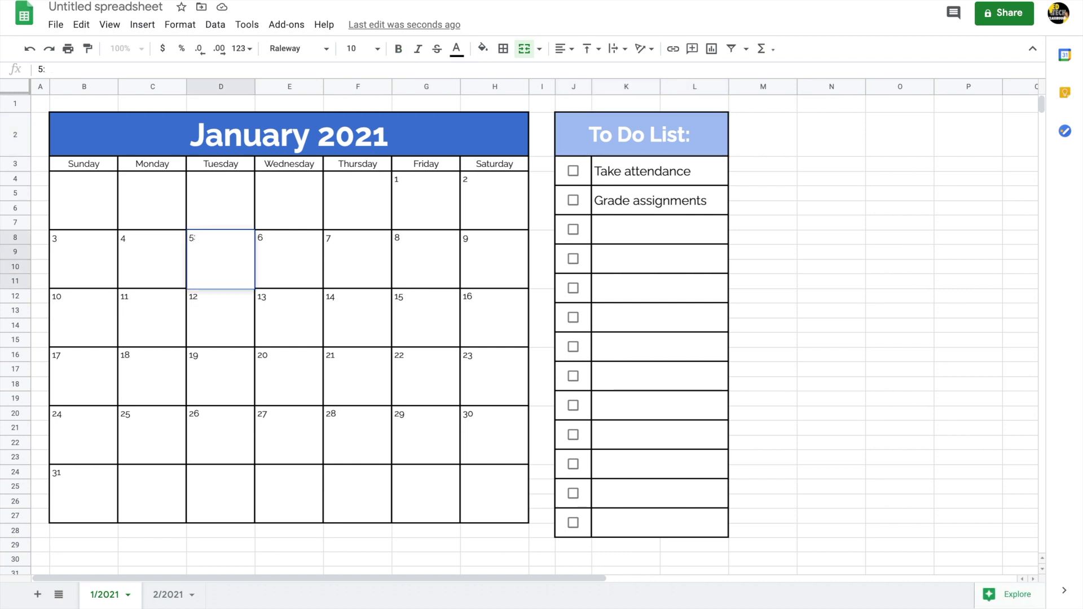
text( Do STEM Challenge #4 with students)
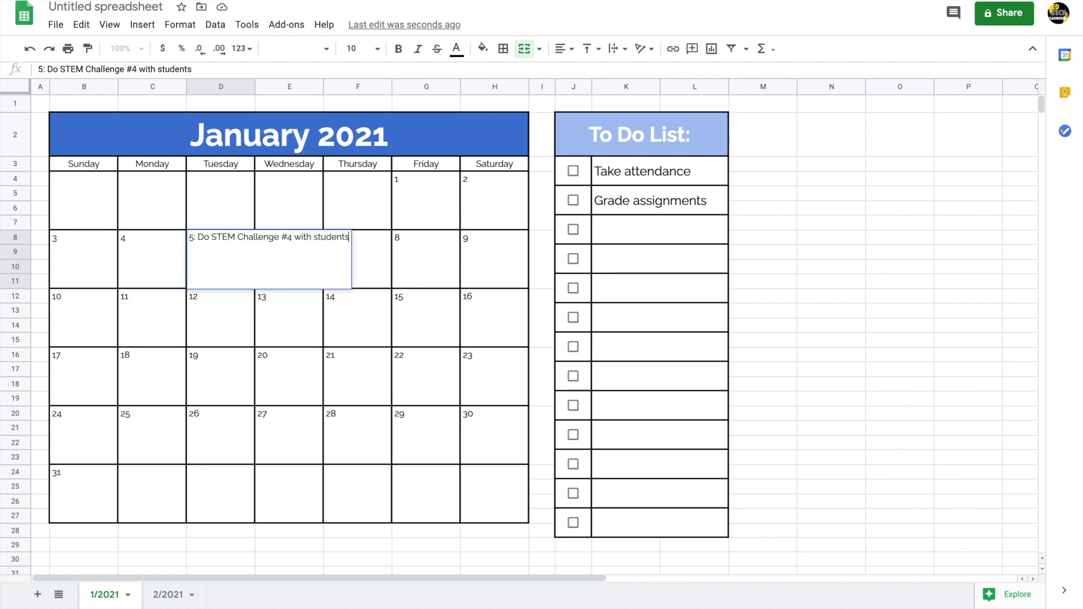
key(Return)
- Set the text in the January 5 block to wrap within the cell
click(205, 249)
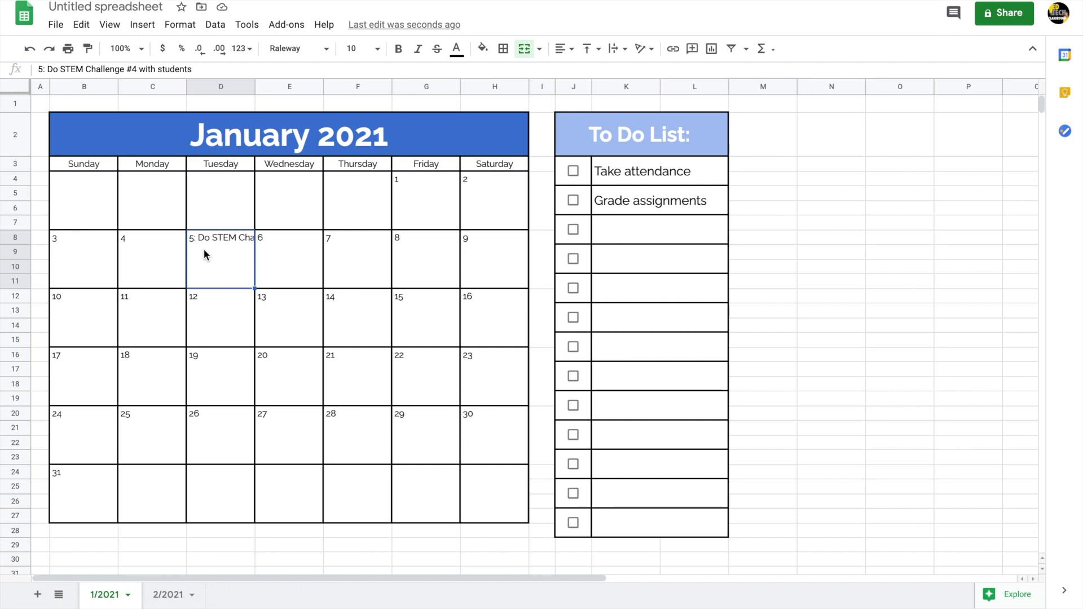
click(616, 50)
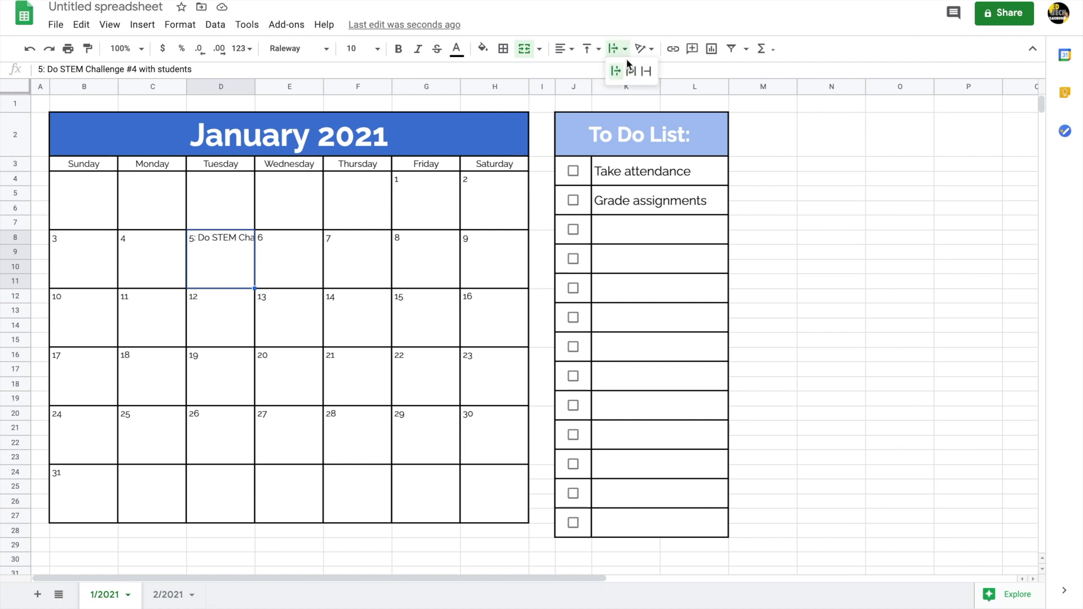
click(629, 67)
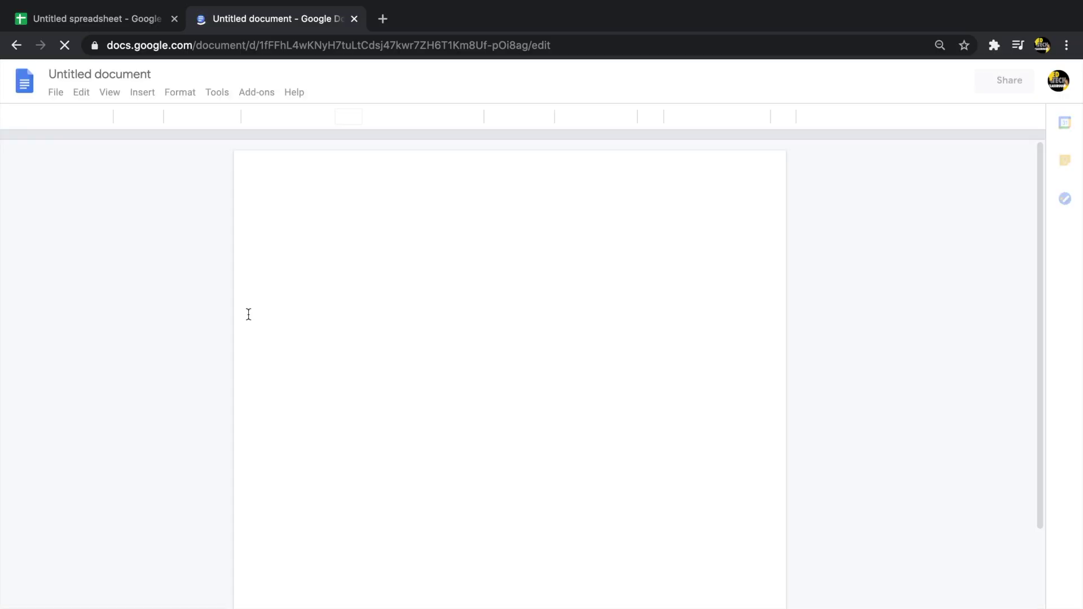
- In the new Google Docs document, set the document title to STEM CHALLENGE #4
click(99, 73)
text(STEM CHAL)
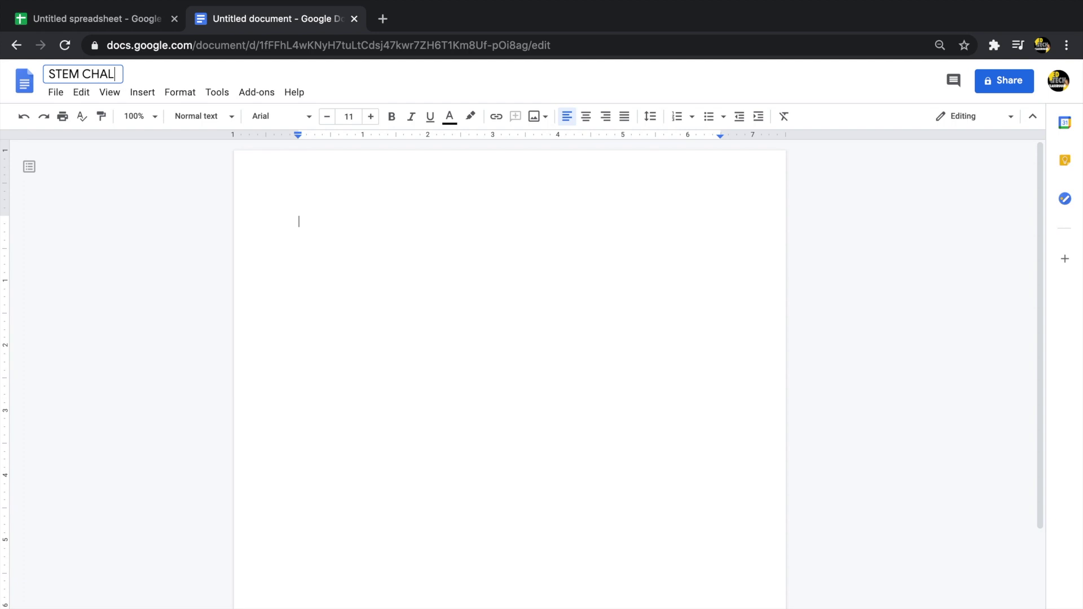
text(LENGE #4)
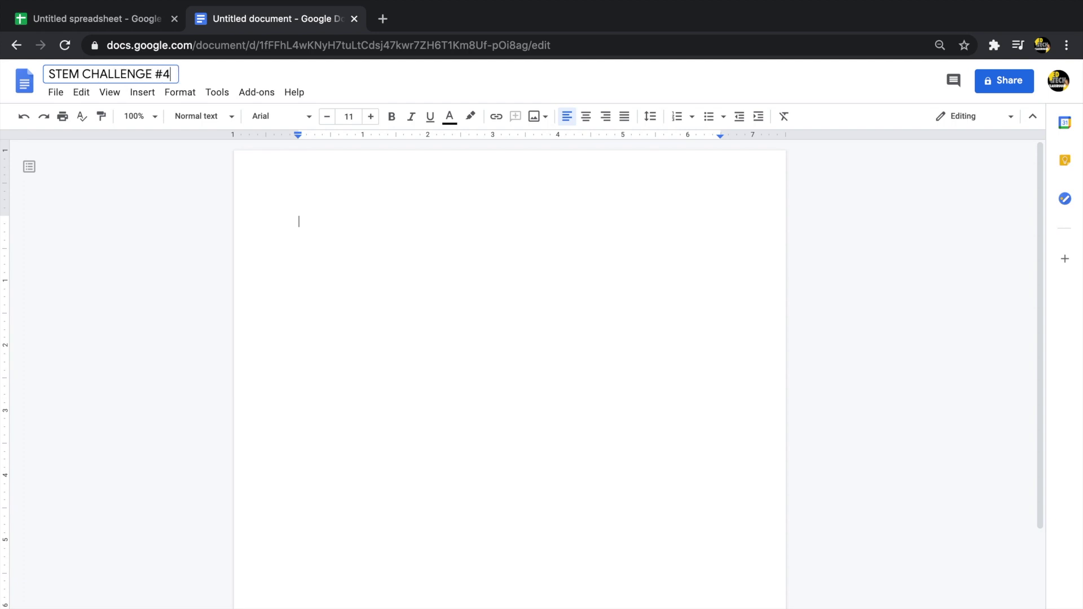
key(Return)
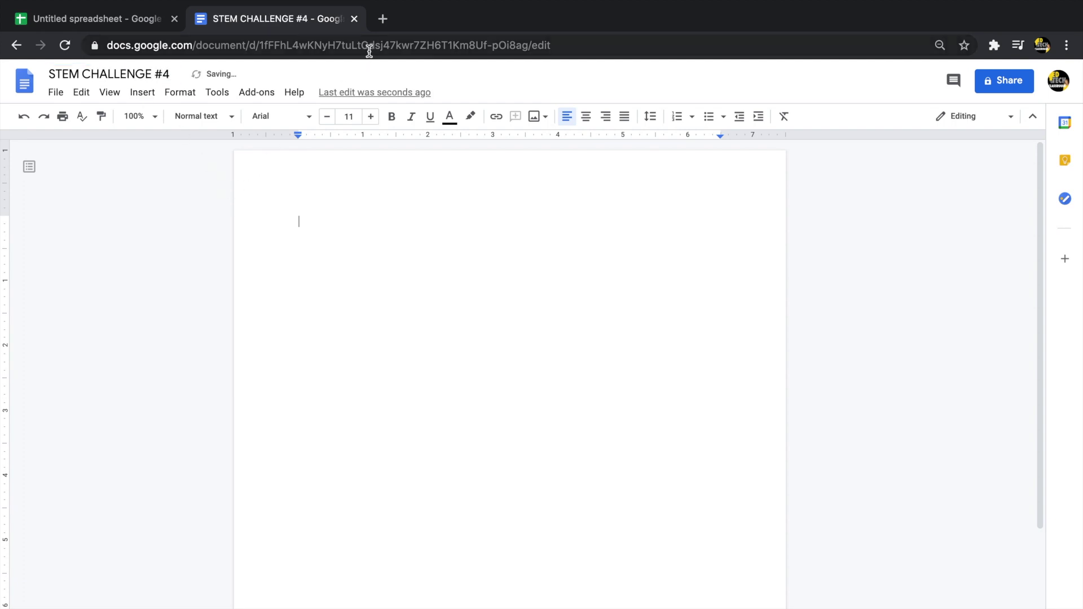
- Copy the document's URL and link the words STEM Challenge #4 in the spreadsheet's January 5 block to it
click(305, 46)
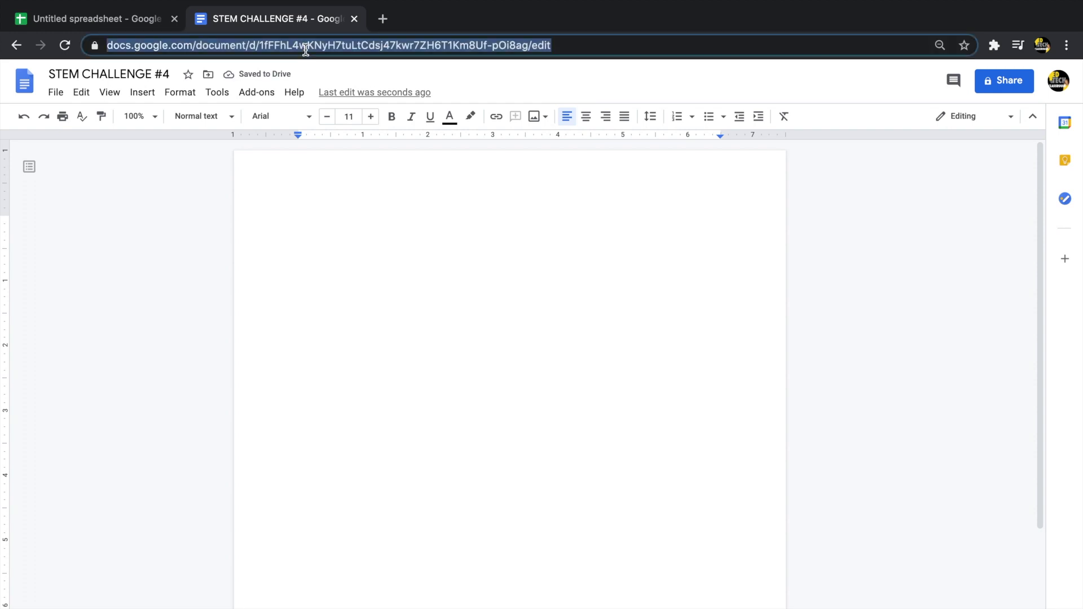
click(71, 22)
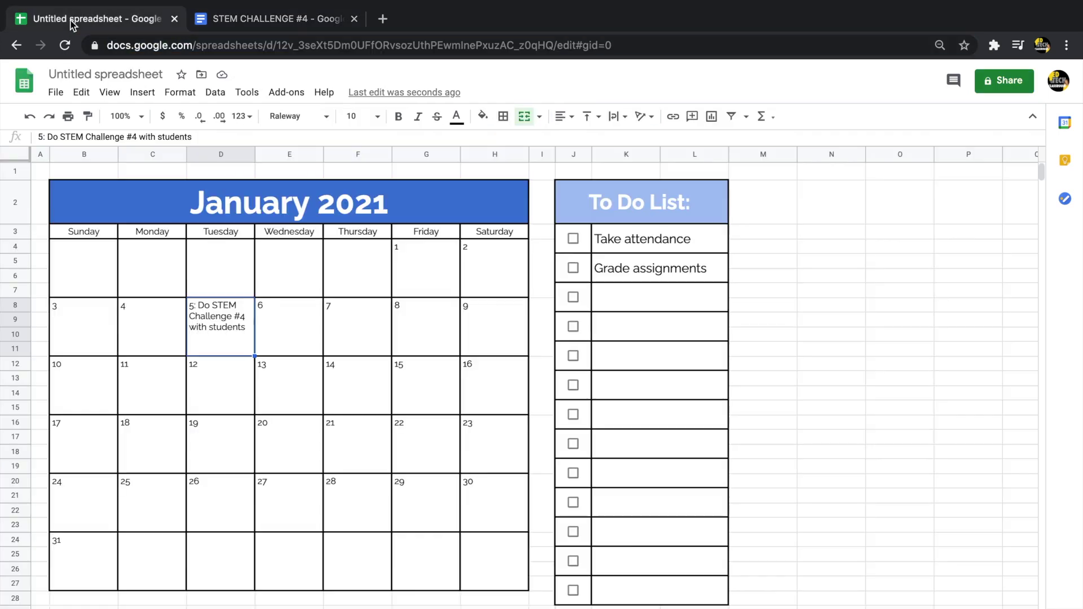
double_click(229, 314)
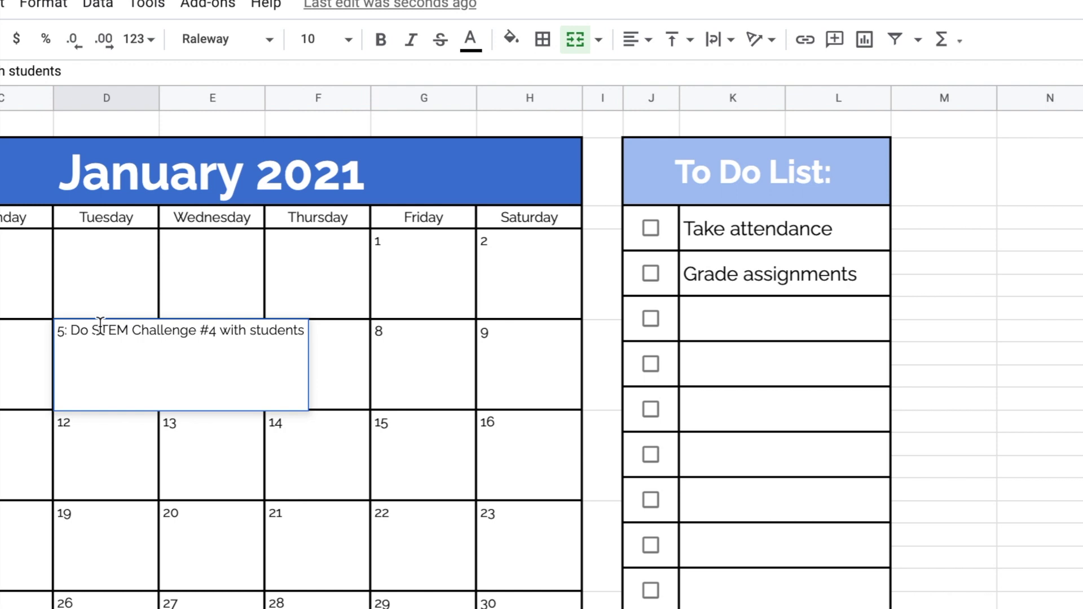
drag(99, 325, 216, 325)
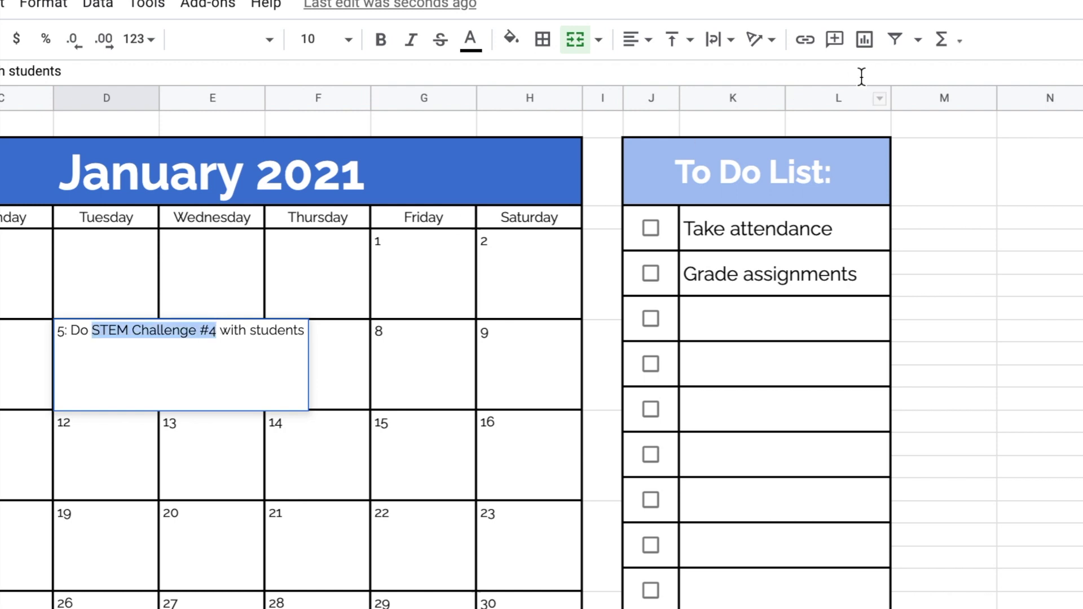
click(805, 50)
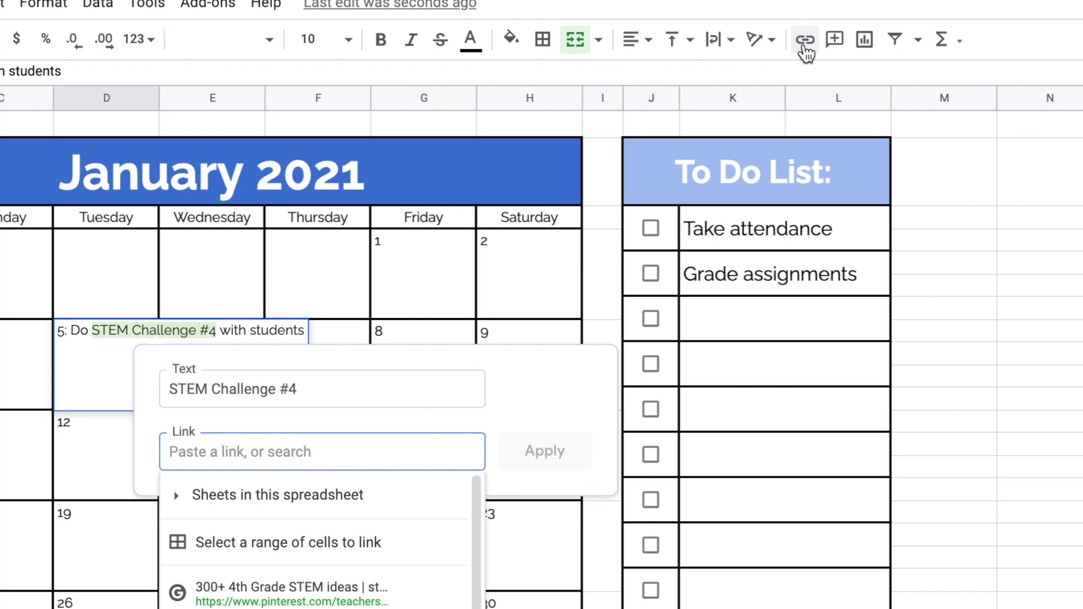
key(super+v)
click(542, 463)
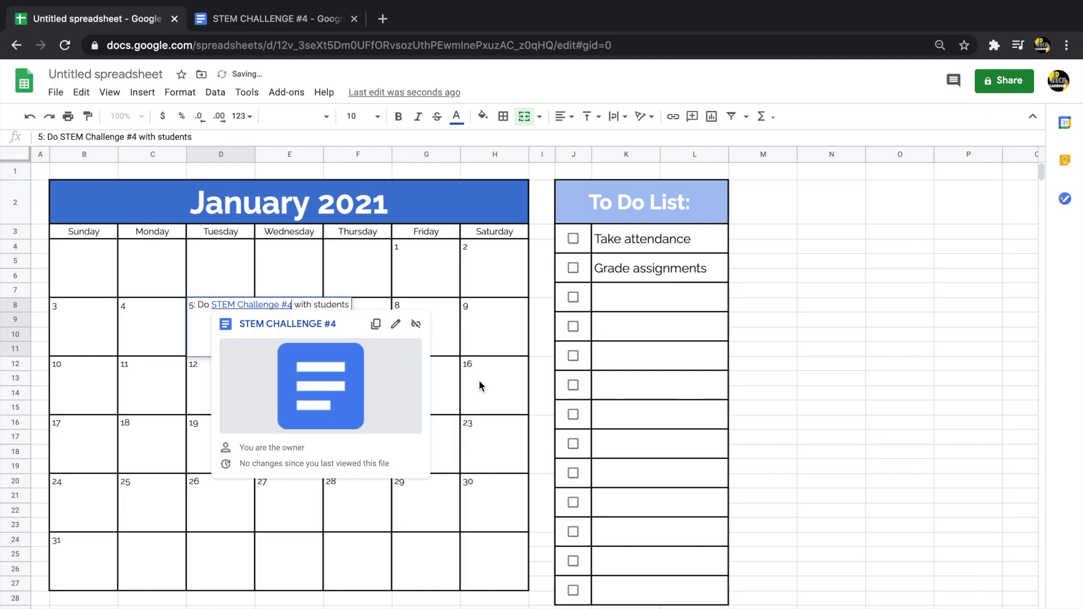
click(479, 380)
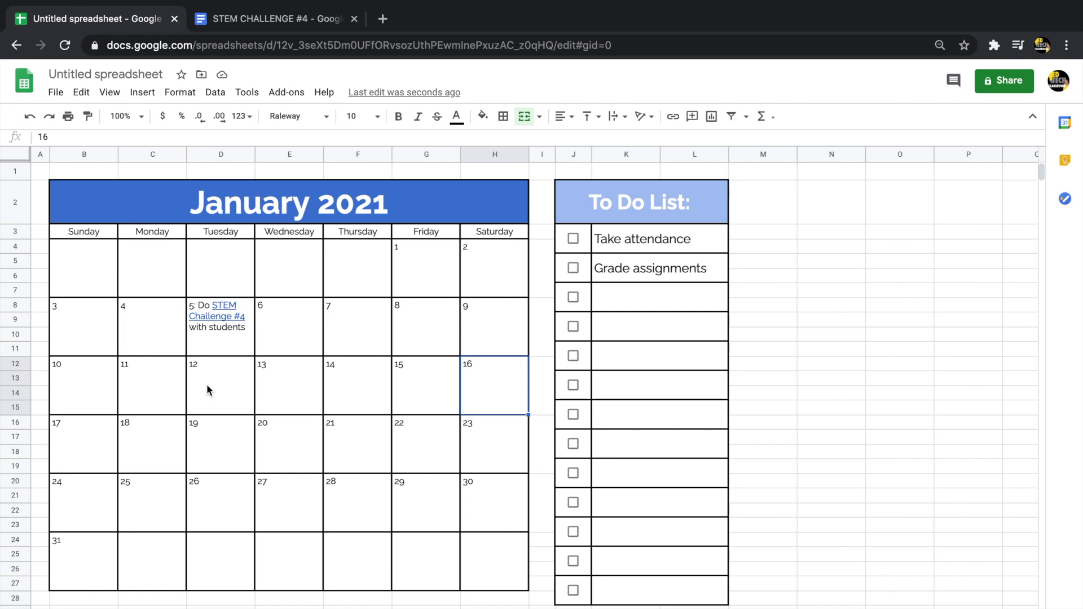
- Test the STEM Challenge #4 link in the January 5 block by opening its document, and return to the spreadsheet's to-do list
click(215, 314)
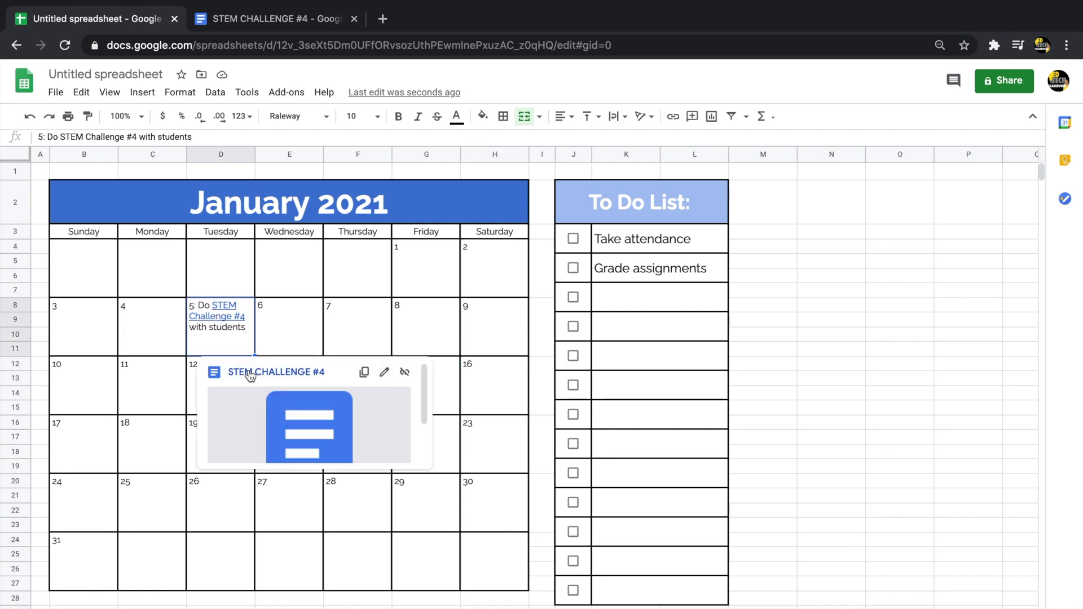
click(249, 373)
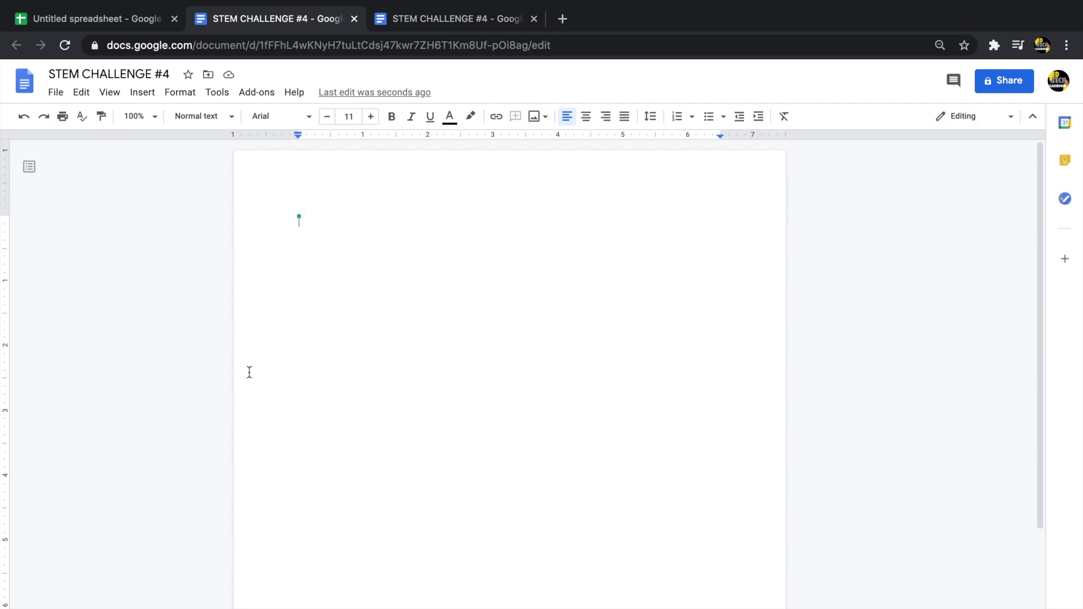
click(122, 24)
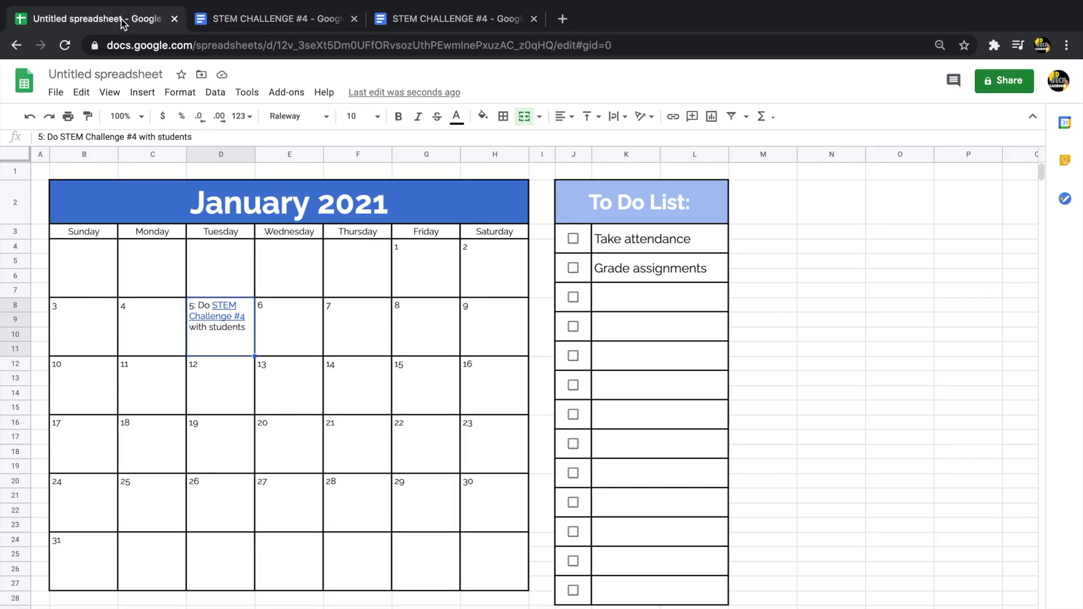
click(643, 240)
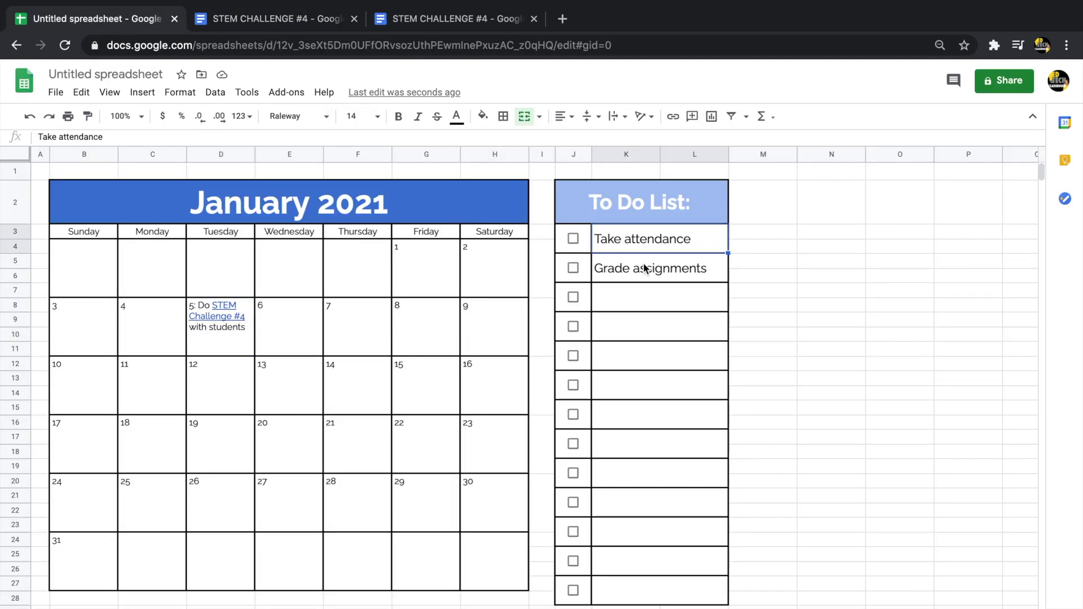